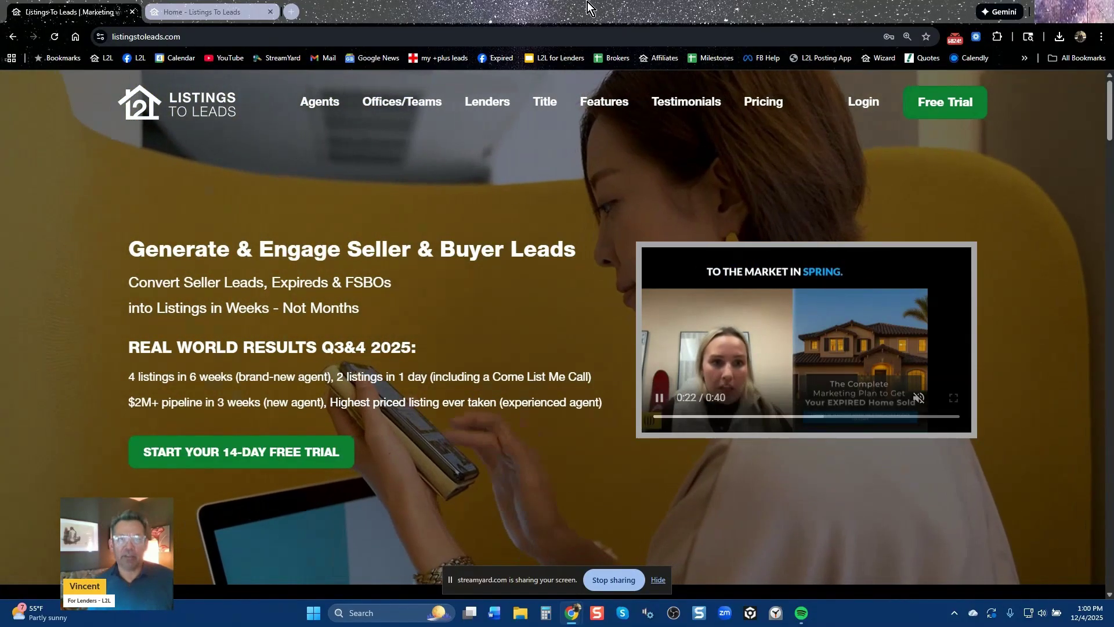
Go to the public Lenders page that pitches more loans and realtor referrals
{"action": "left_click", "coordinate": [482, 104]}
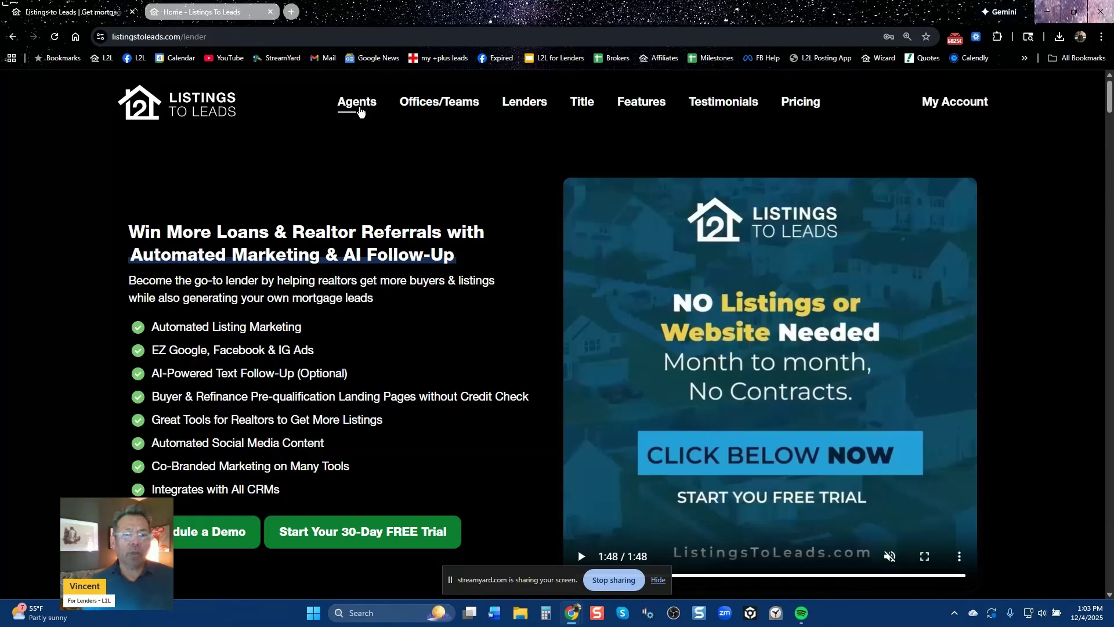
Show the public Agents page and its Generate & Engage Seller & Buyer Leads hero section
{"action": "left_click", "coordinate": [359, 104]}
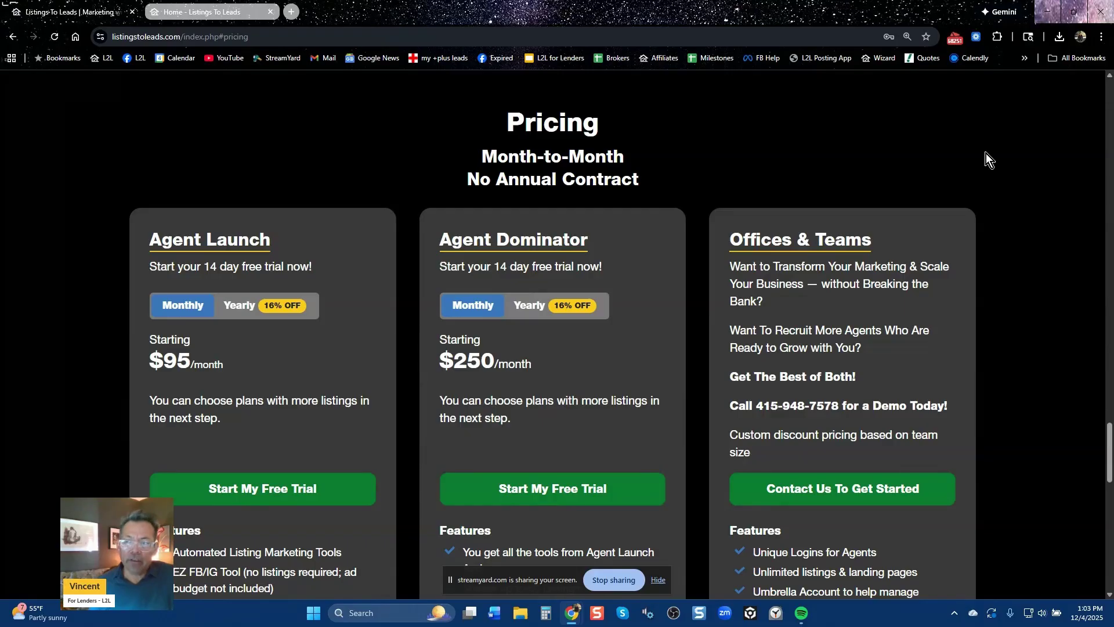
{"action": "scroll", "coordinate": [989, 169], "scroll_direction": "up", "scroll_amount": 10}
{"action": "scroll", "coordinate": [993, 178], "scroll_direction": "up", "scroll_amount": 15}
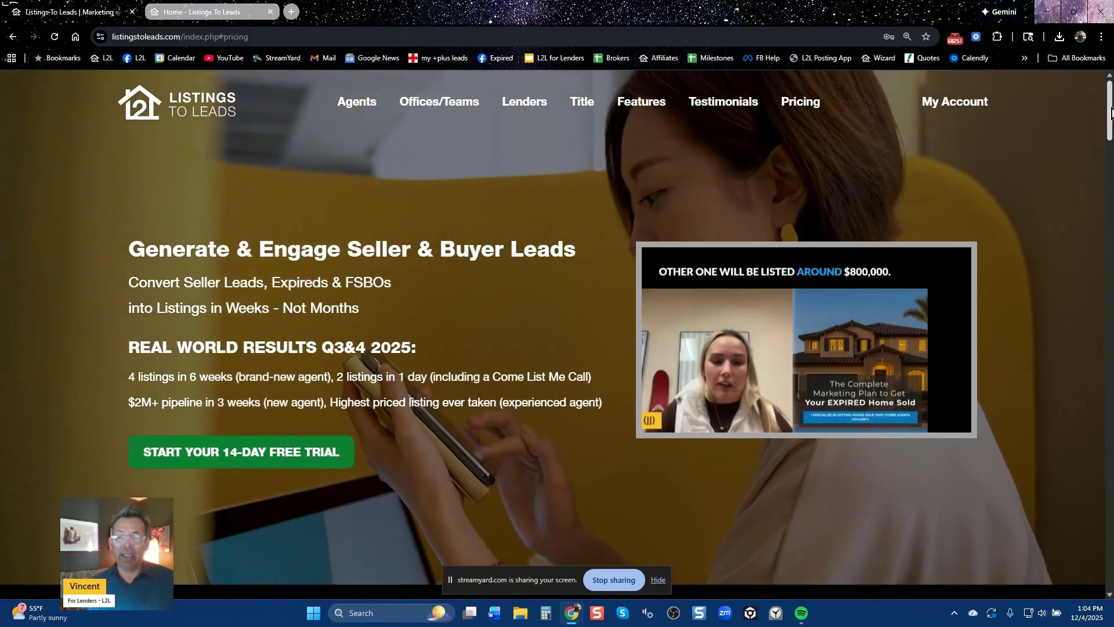
{"action": "scroll", "coordinate": [1104, 113], "scroll_direction": "down", "scroll_amount": 1}
{"action": "mouse_move", "coordinate": [1112, 125]}
{"action": "left_mouse_down"}
{"action": "mouse_move", "coordinate": [1112, 149]}
{"action": "mouse_move", "coordinate": [1112, 139]}
{"action": "left_mouse_up"}
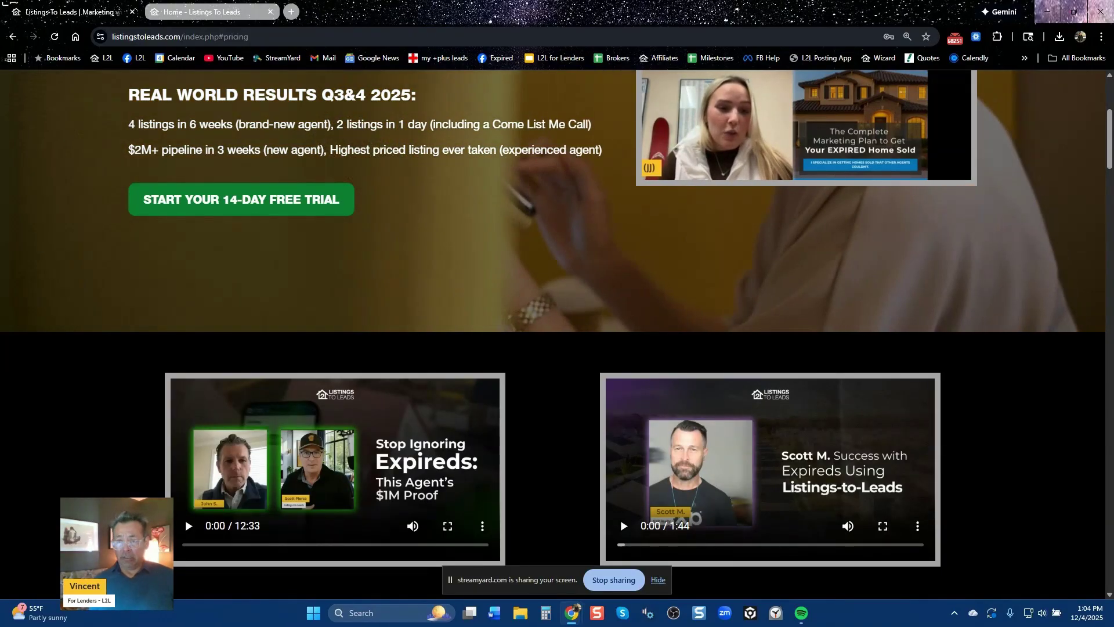
{"action": "scroll", "coordinate": [791, 460], "scroll_direction": "up", "scroll_amount": 4}
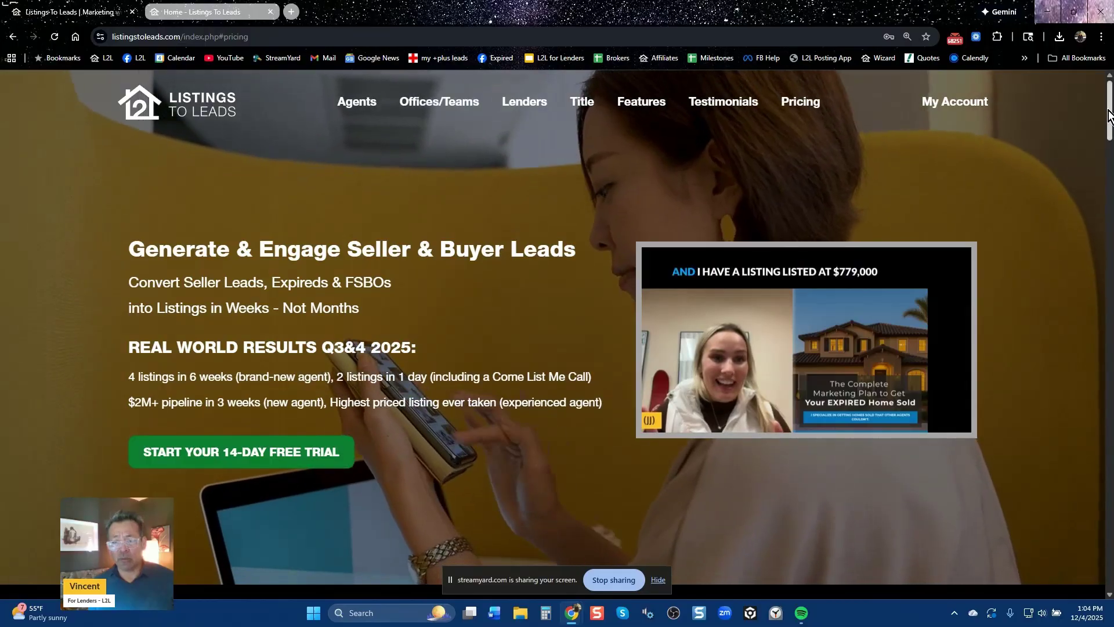
{"action": "scroll", "coordinate": [1098, 139], "scroll_direction": "down", "scroll_amount": 10}
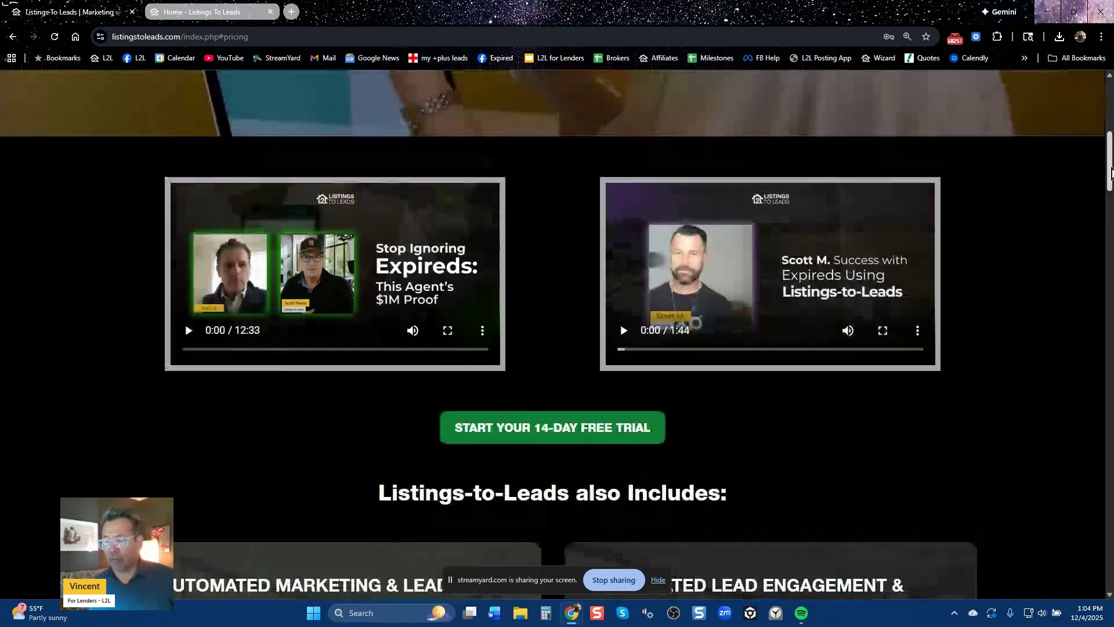
{"action": "left_click_drag", "start_coordinate": [1111, 178], "coordinate": [1111, 172]}
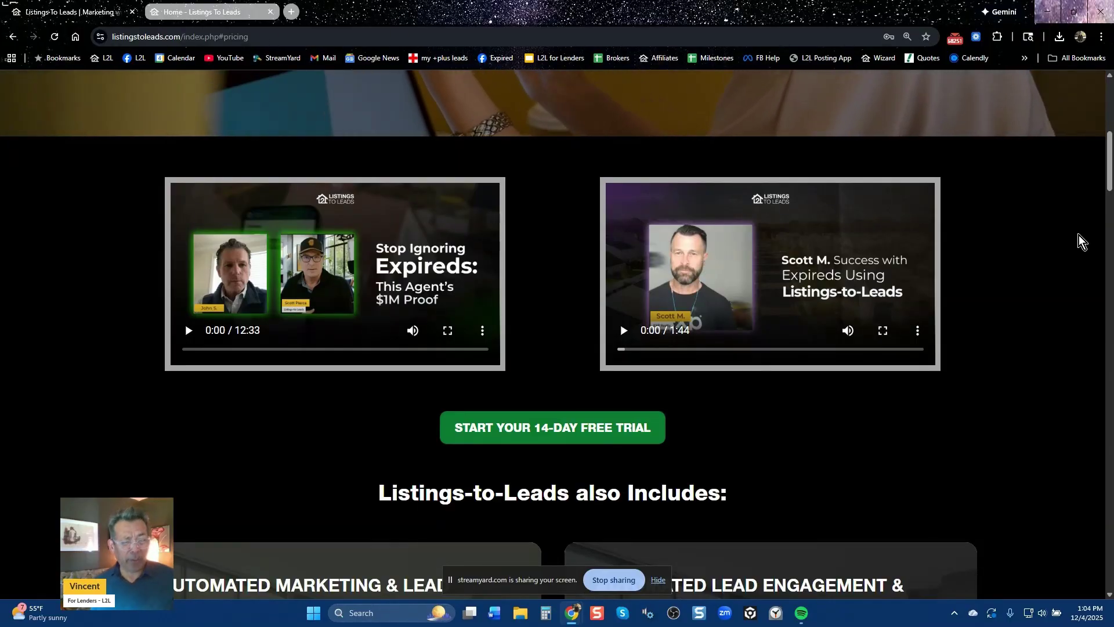
{"action": "scroll", "coordinate": [1058, 254], "scroll_direction": "up", "scroll_amount": 5}
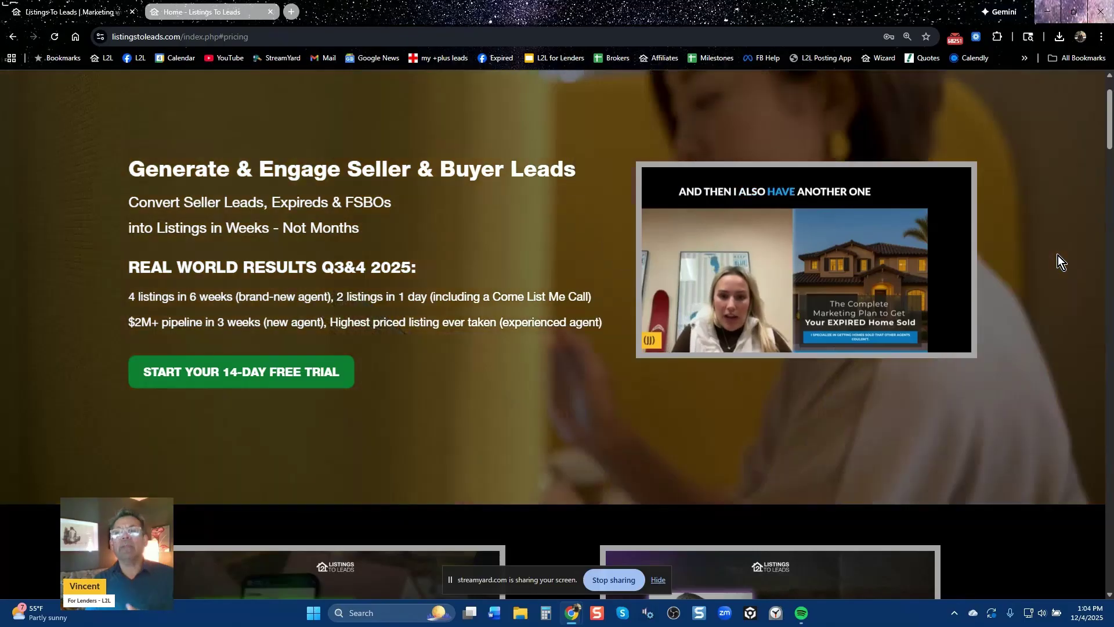
{"action": "scroll", "coordinate": [725, 297], "scroll_direction": "up", "scroll_amount": 1}
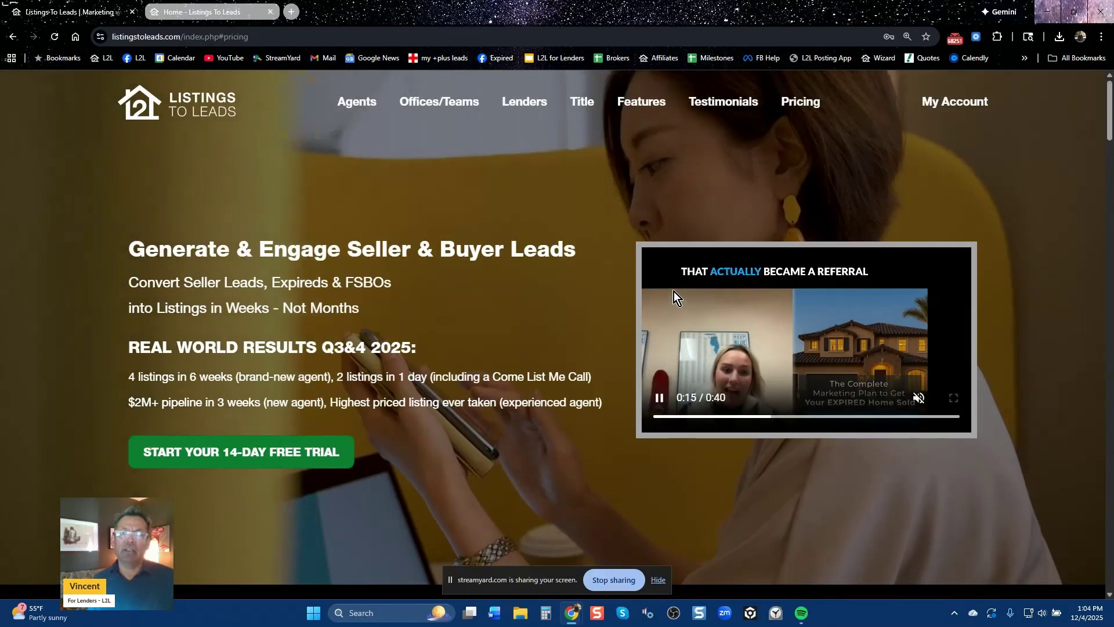
{"action": "left_click", "coordinate": [202, 14]}
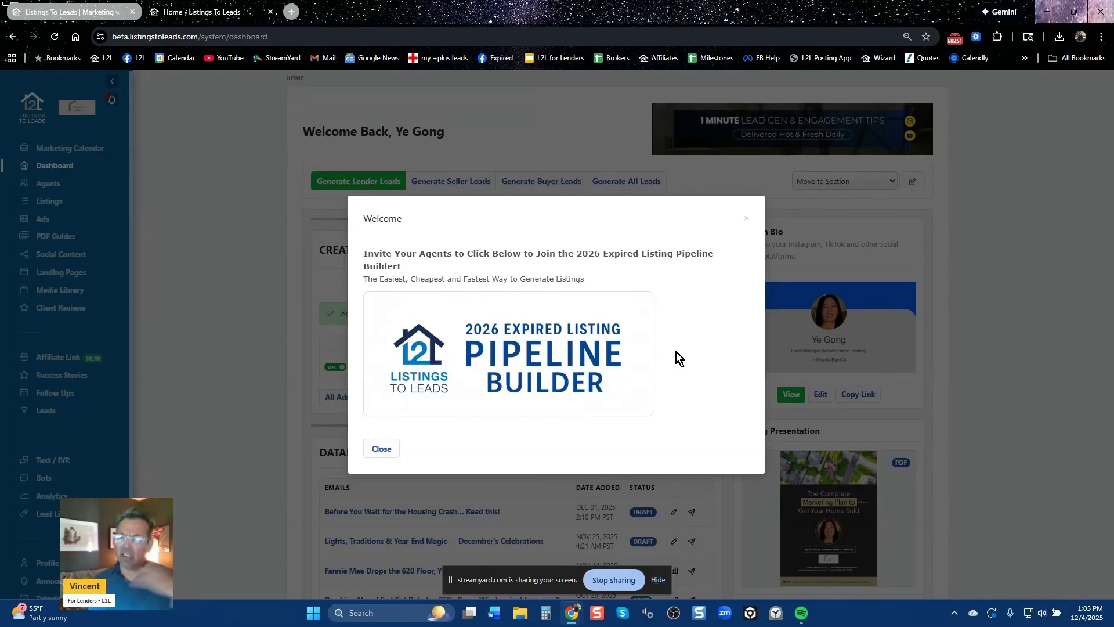
Dismiss the Welcome announcement, view the lender dashboard's Agents list, then return to the public site tab
{"action": "left_click", "coordinate": [747, 220]}
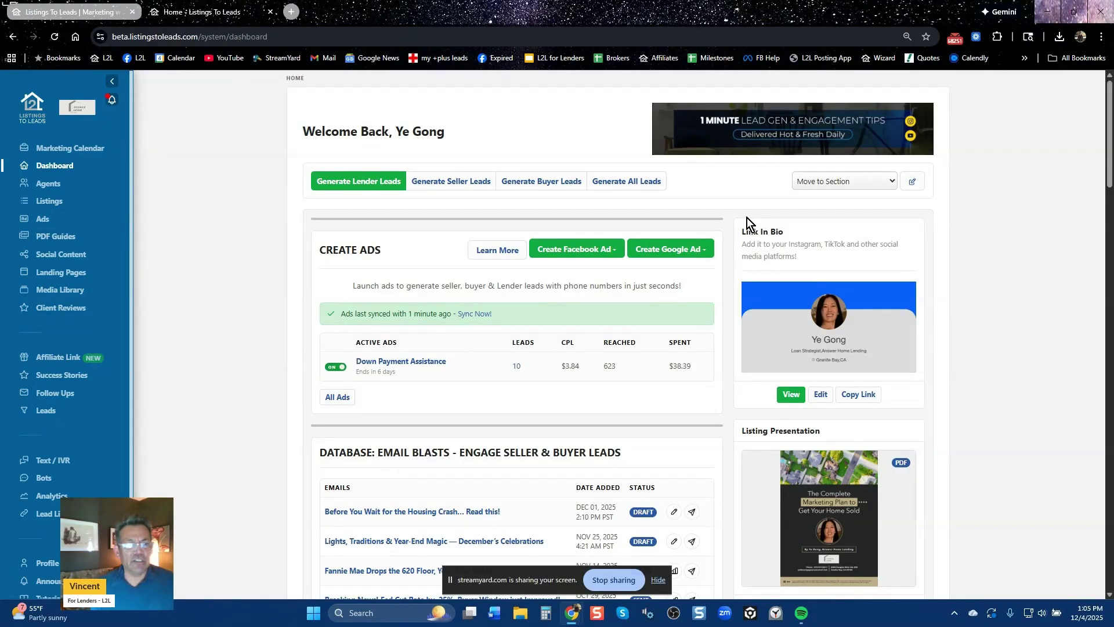
{"action": "left_click", "coordinate": [51, 186]}
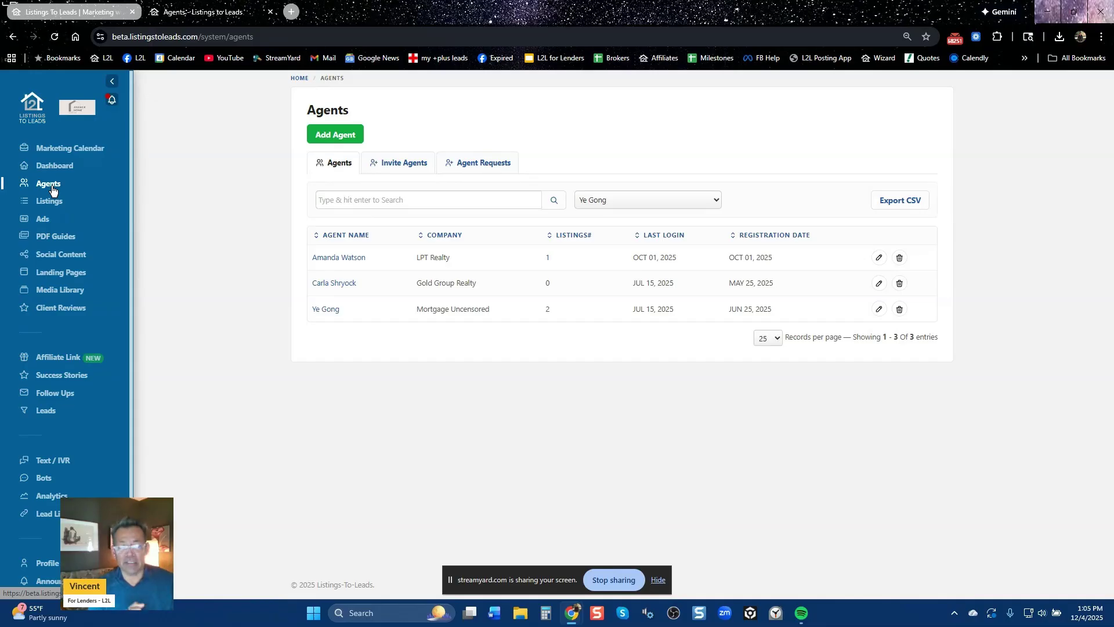
{"action": "left_click", "coordinate": [75, 12]}
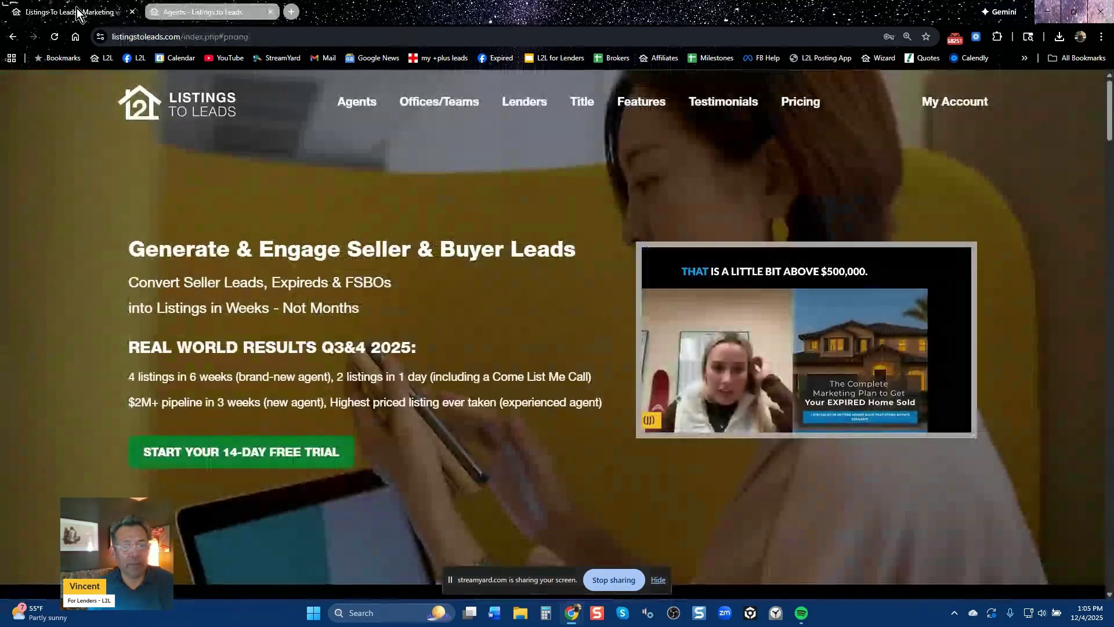
Reveal the lender 30-day free trial form and pick the 51-100 Agents plan at $400/Month
{"action": "left_click", "coordinate": [527, 106]}
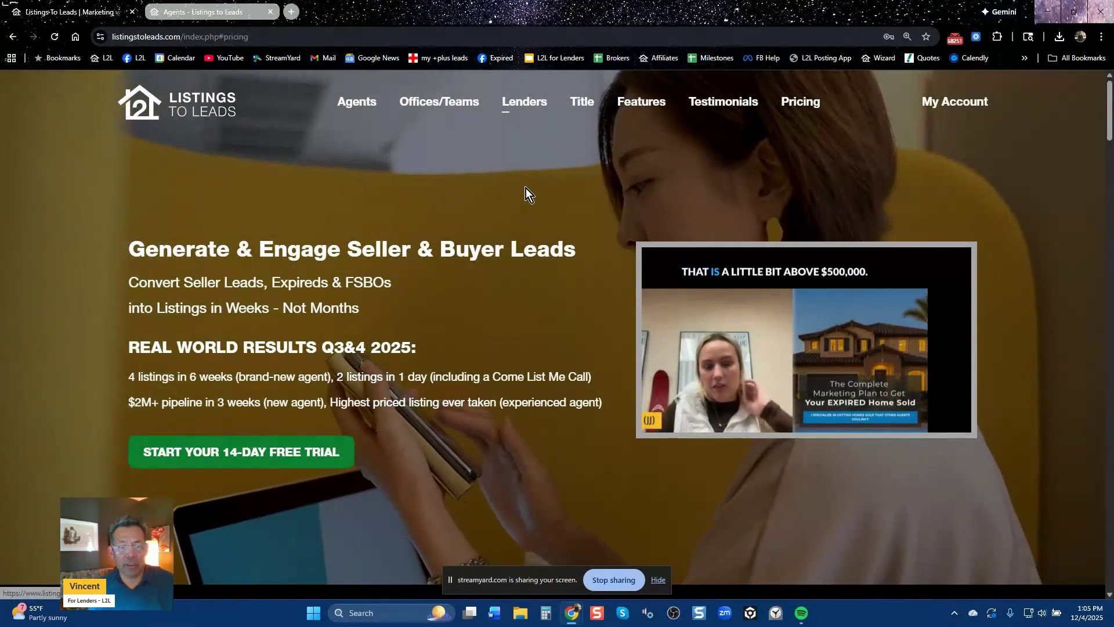
{"action": "scroll", "coordinate": [469, 381], "scroll_direction": "down", "scroll_amount": 6}
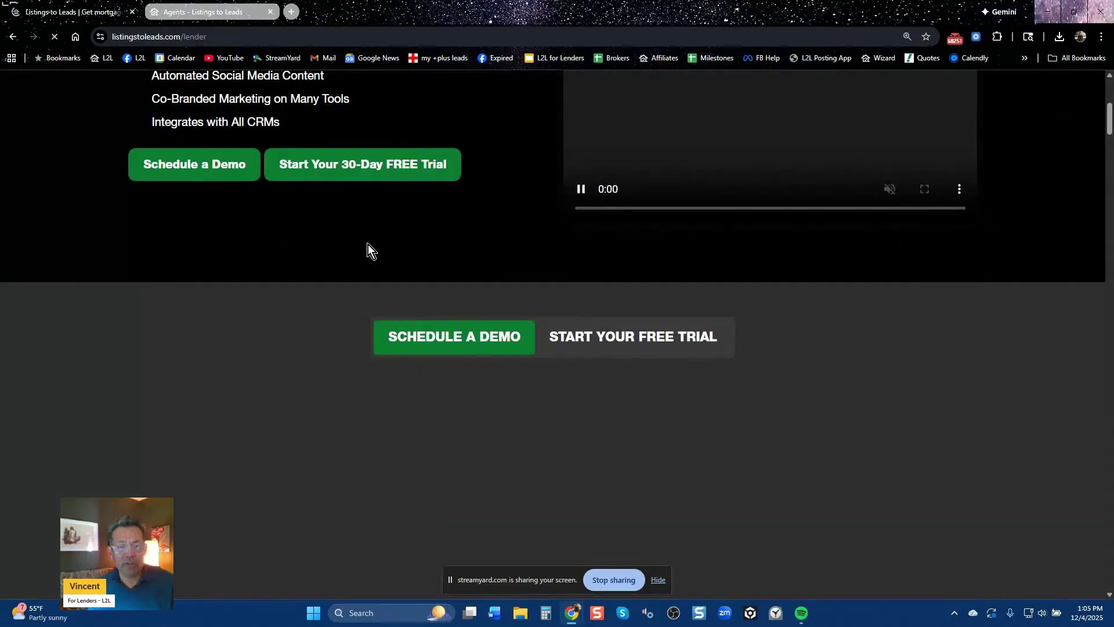
{"action": "left_click", "coordinate": [365, 169]}
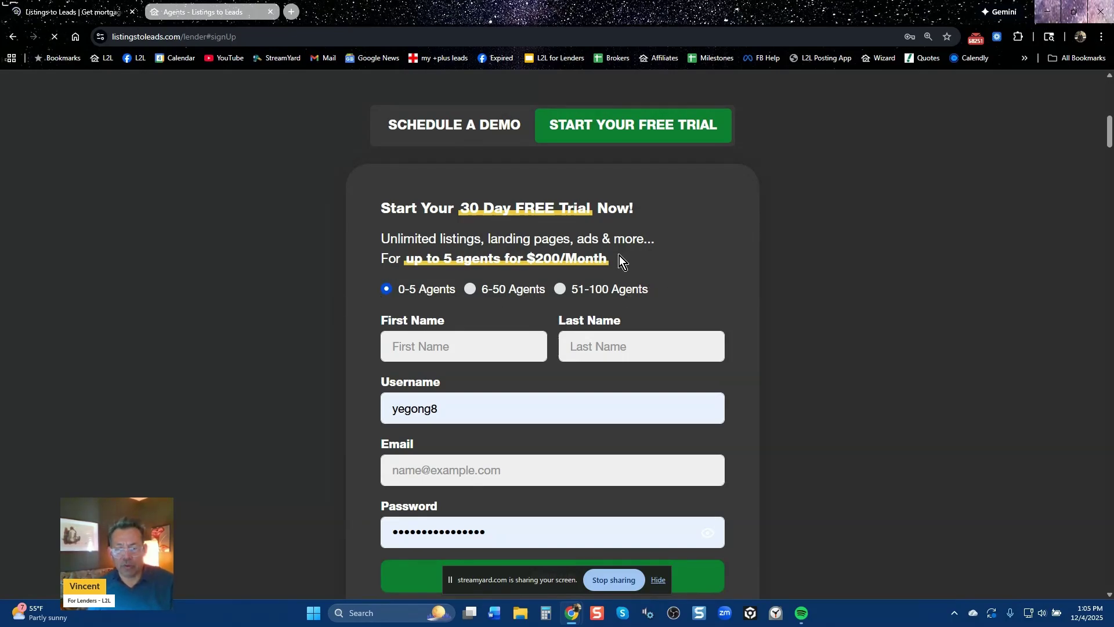
{"action": "left_click", "coordinate": [498, 300]}
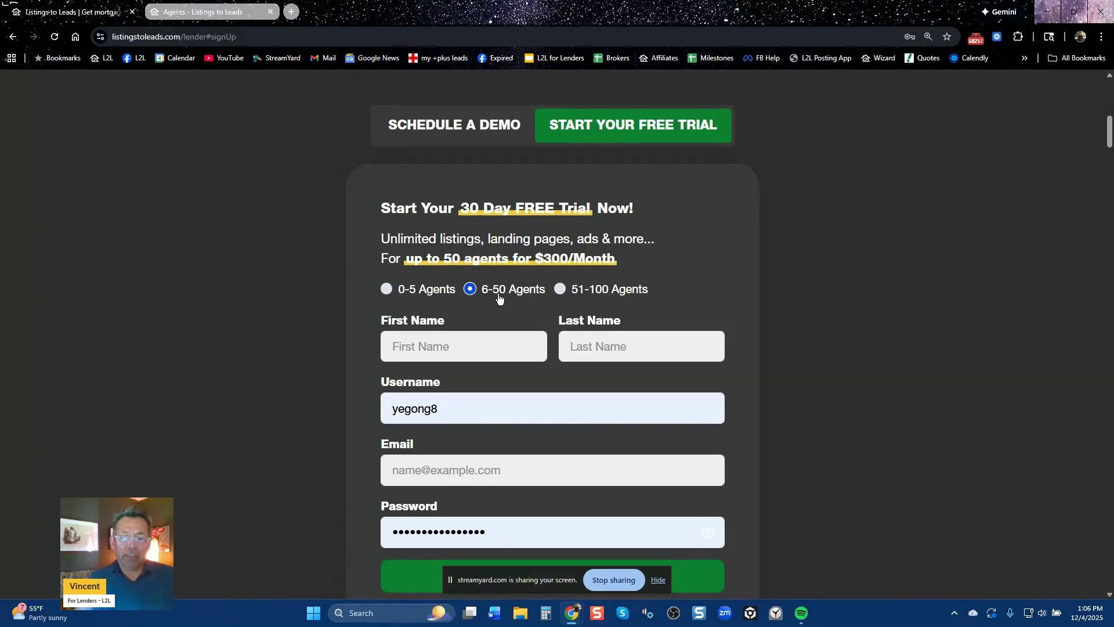
{"action": "left_click", "coordinate": [589, 288]}
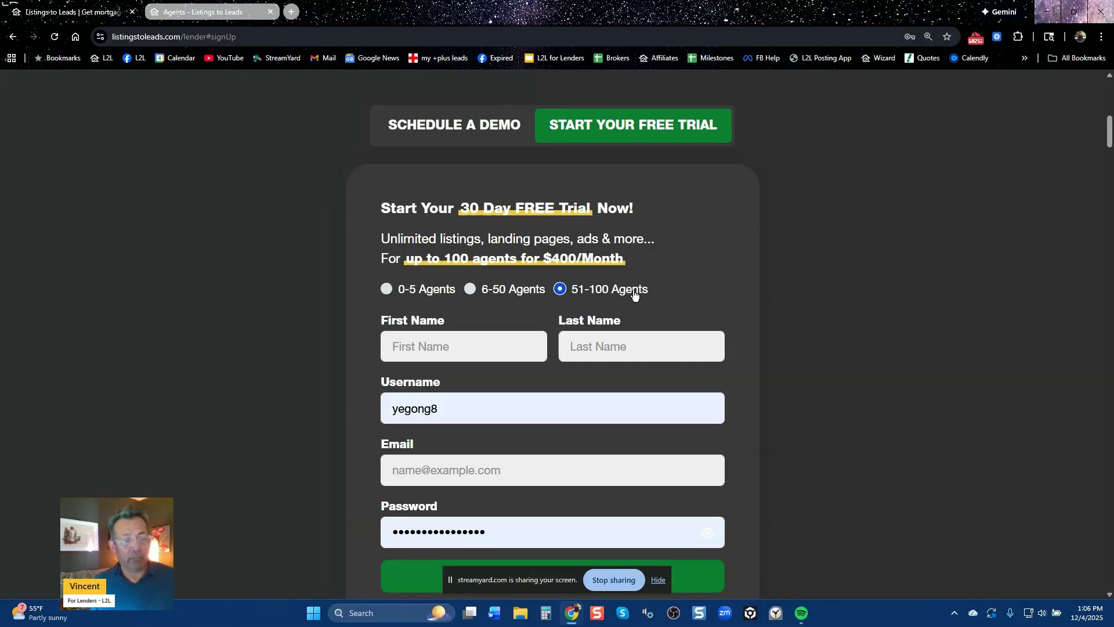
{"action": "left_click", "coordinate": [215, 11]}
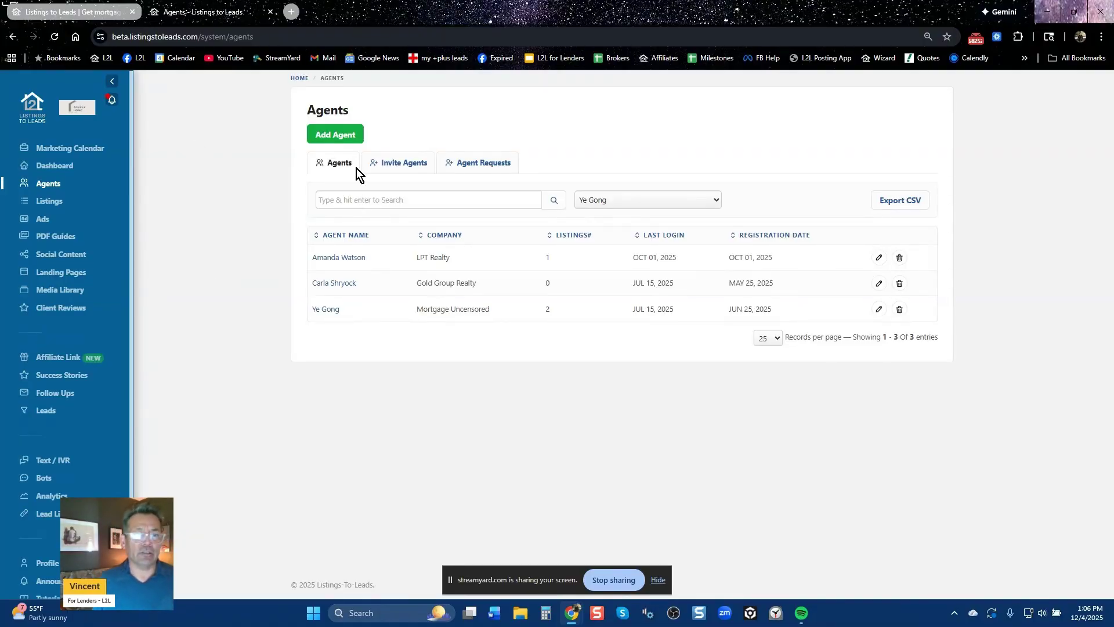
Look over the Add New Agent form, return to the agents list, and show the Invite Agents tools
{"action": "left_click", "coordinate": [334, 135]}
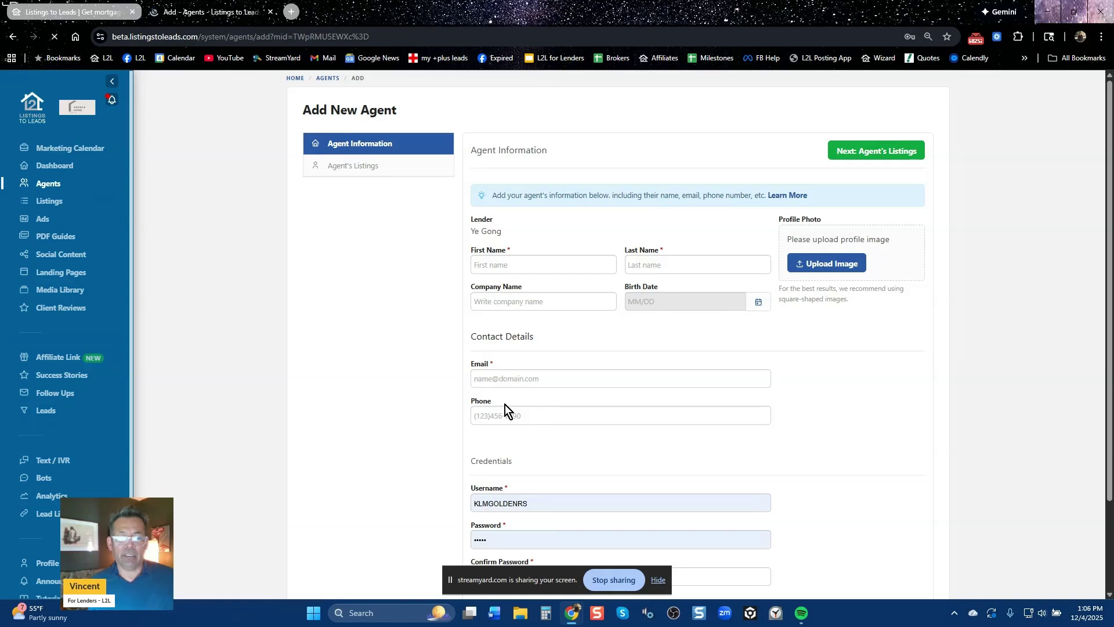
{"action": "scroll", "coordinate": [560, 499], "scroll_direction": "down", "scroll_amount": 2}
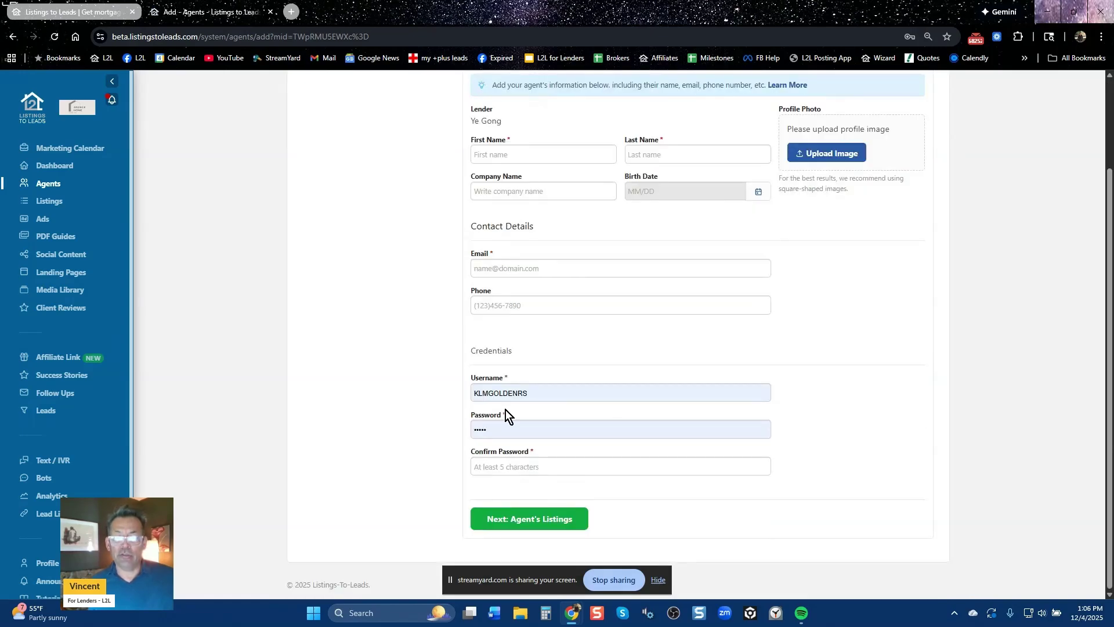
{"action": "scroll", "coordinate": [771, 448], "scroll_direction": "up", "scroll_amount": 2}
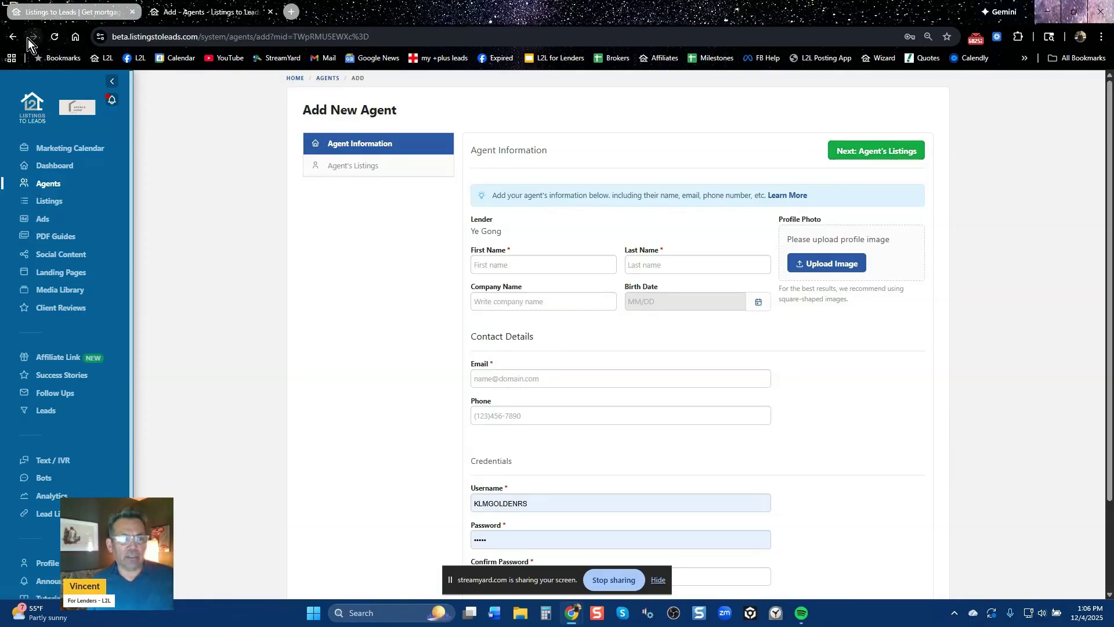
{"action": "left_click", "coordinate": [12, 38]}
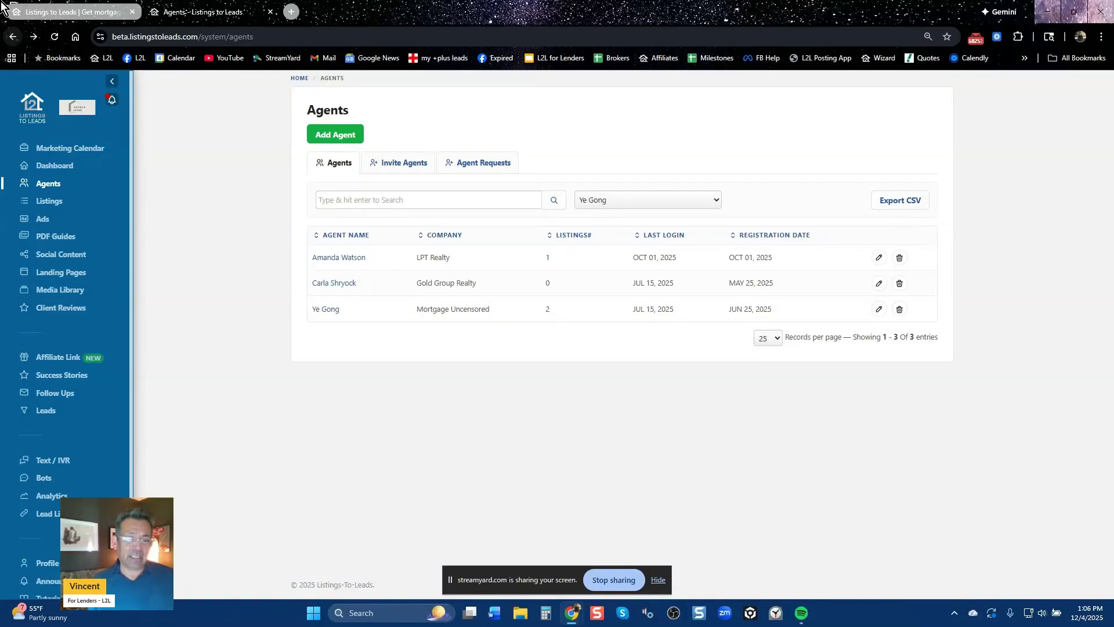
{"action": "left_click", "coordinate": [399, 165]}
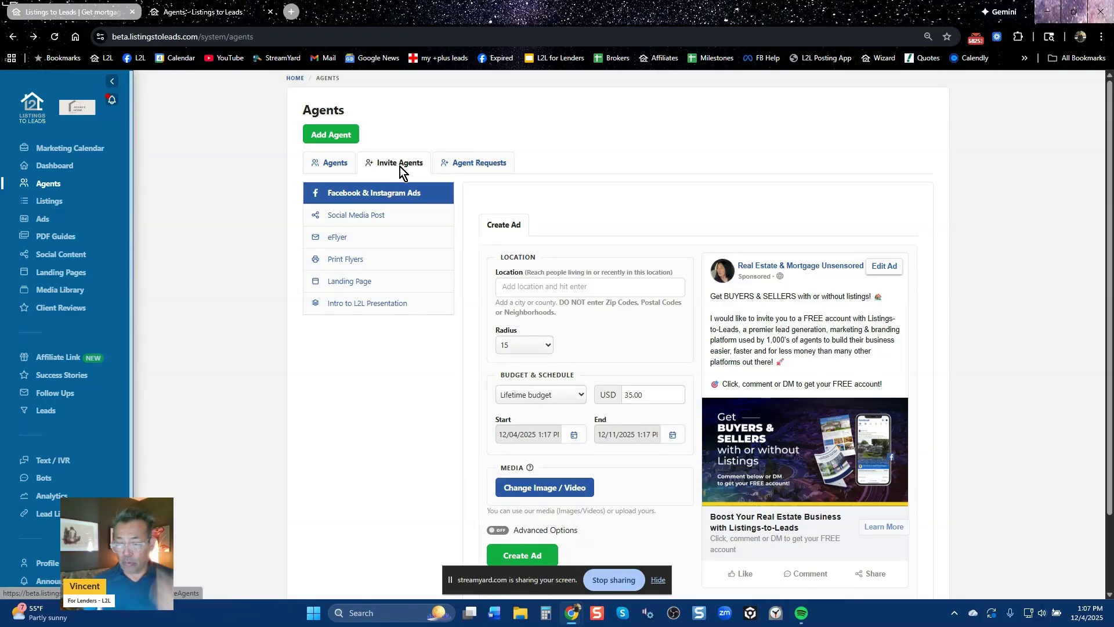
Switch to the browser tab holding the public lender sign-up page
{"action": "left_click", "coordinate": [67, 12]}
Load the 15 Minute Demo Calendly booking calendar on the lender page, then go back to the agents admin tab
{"action": "scroll", "coordinate": [527, 374], "scroll_direction": "down", "scroll_amount": 3}
{"action": "scroll", "coordinate": [527, 374], "scroll_direction": "down", "scroll_amount": 3}
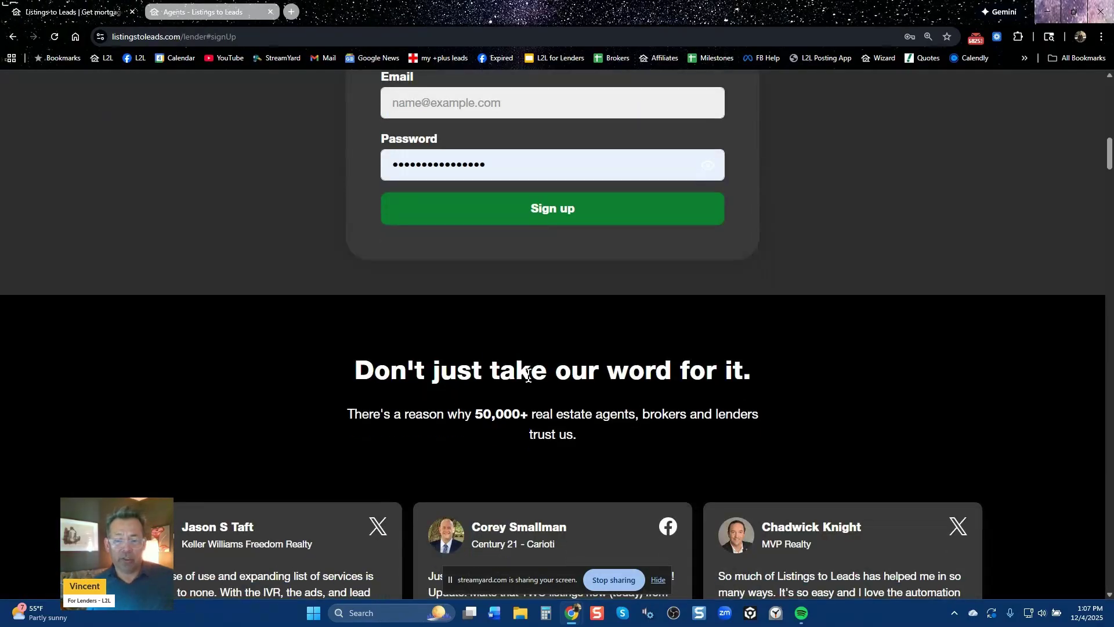
{"action": "scroll", "coordinate": [528, 373], "scroll_direction": "up", "scroll_amount": 12}
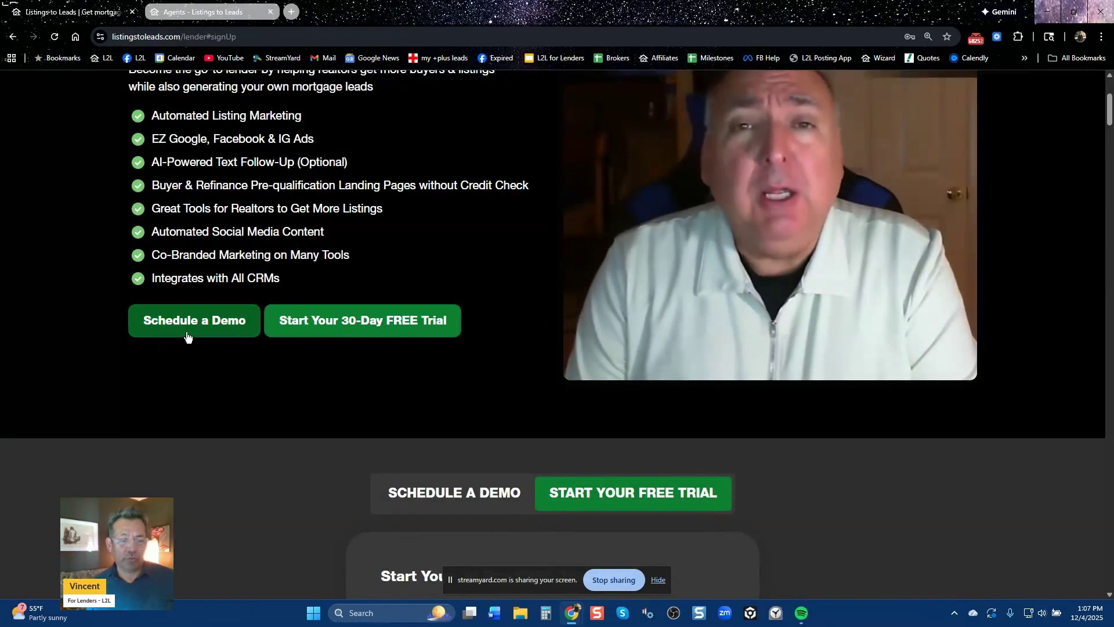
{"action": "left_click", "coordinate": [200, 329]}
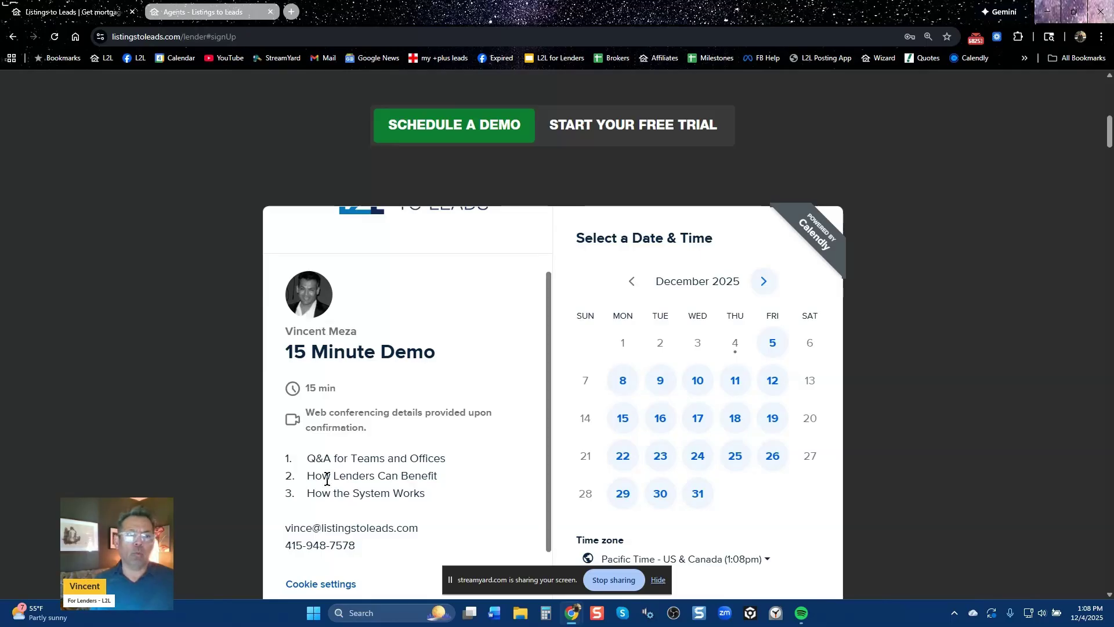
{"action": "left_click", "coordinate": [225, 13]}
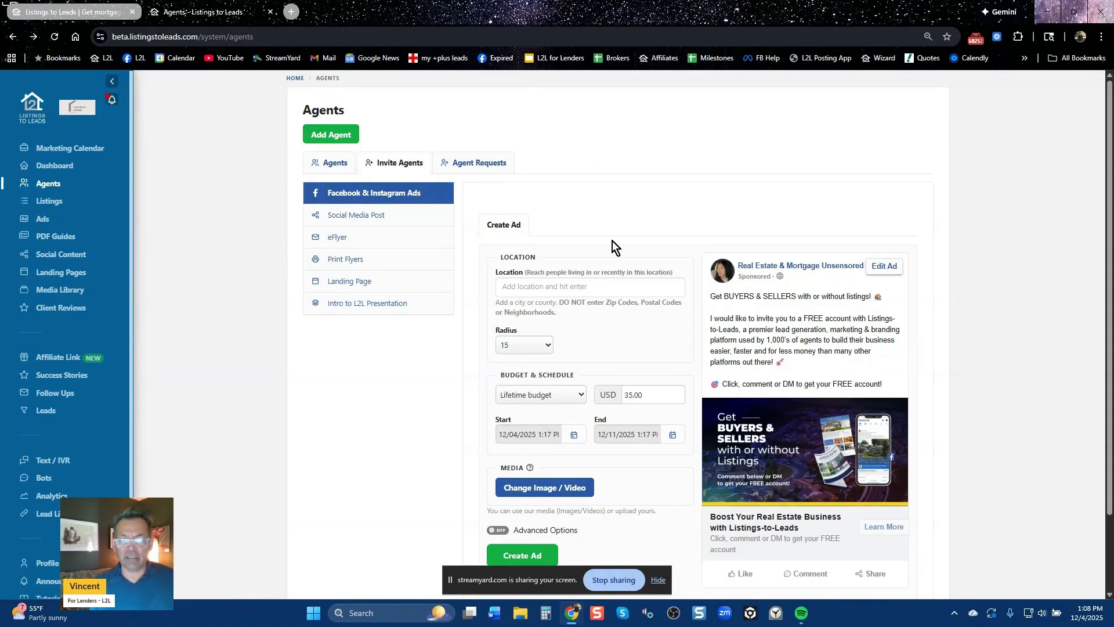
Search 'concord' and pick Concord, California, United States as the ad location, keeping the 15-mile radius
{"action": "left_click", "coordinate": [621, 288]}
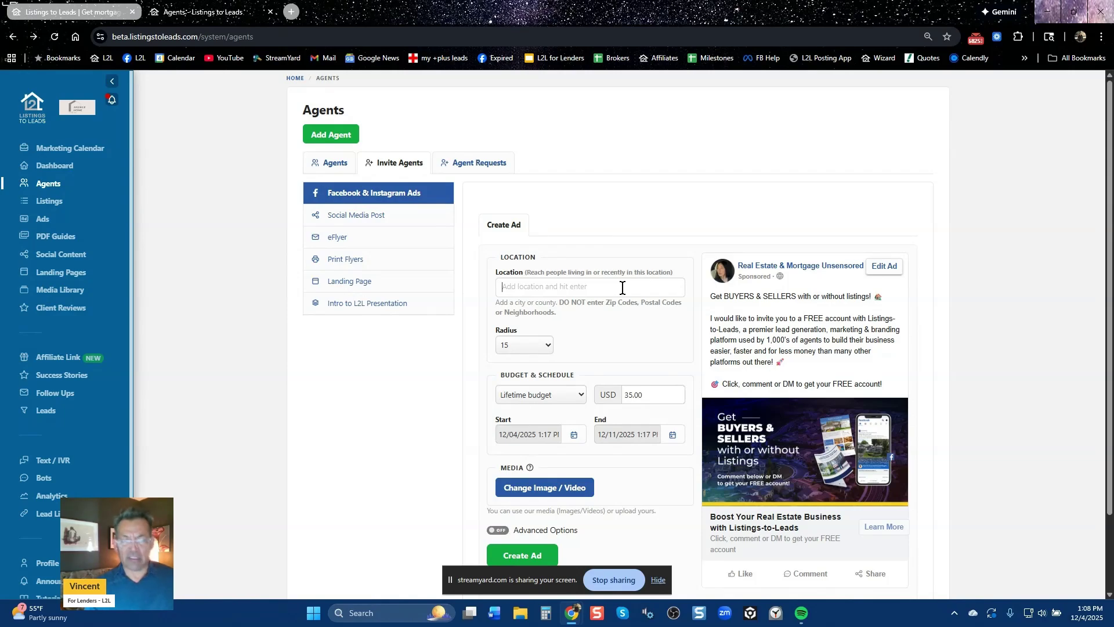
{"action": "type", "text": "concord, c"}
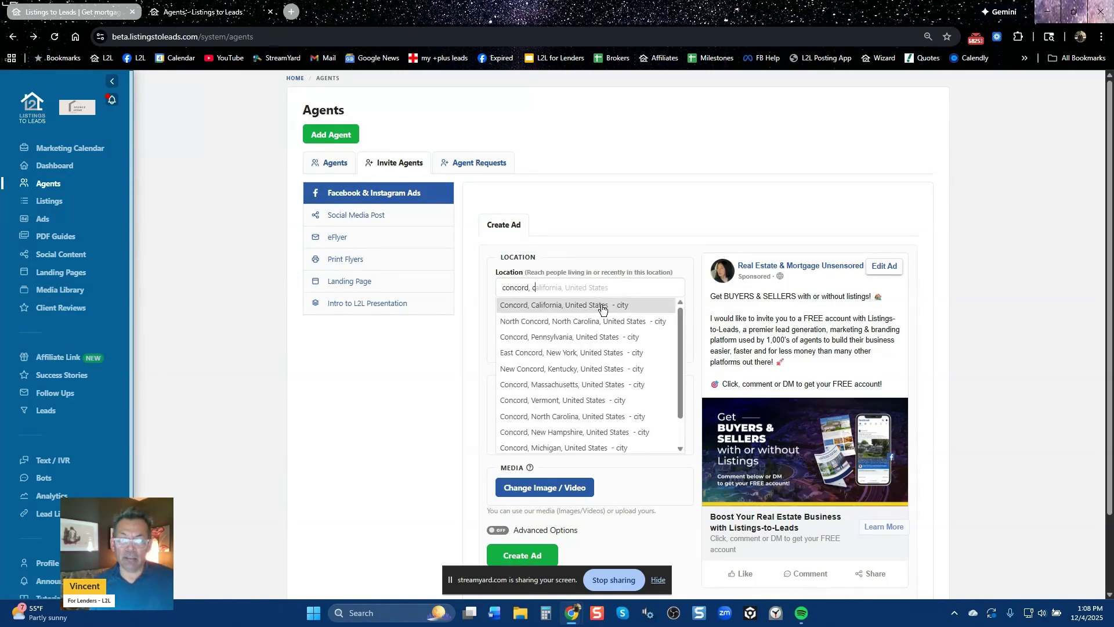
{"action": "left_click", "coordinate": [597, 305]}
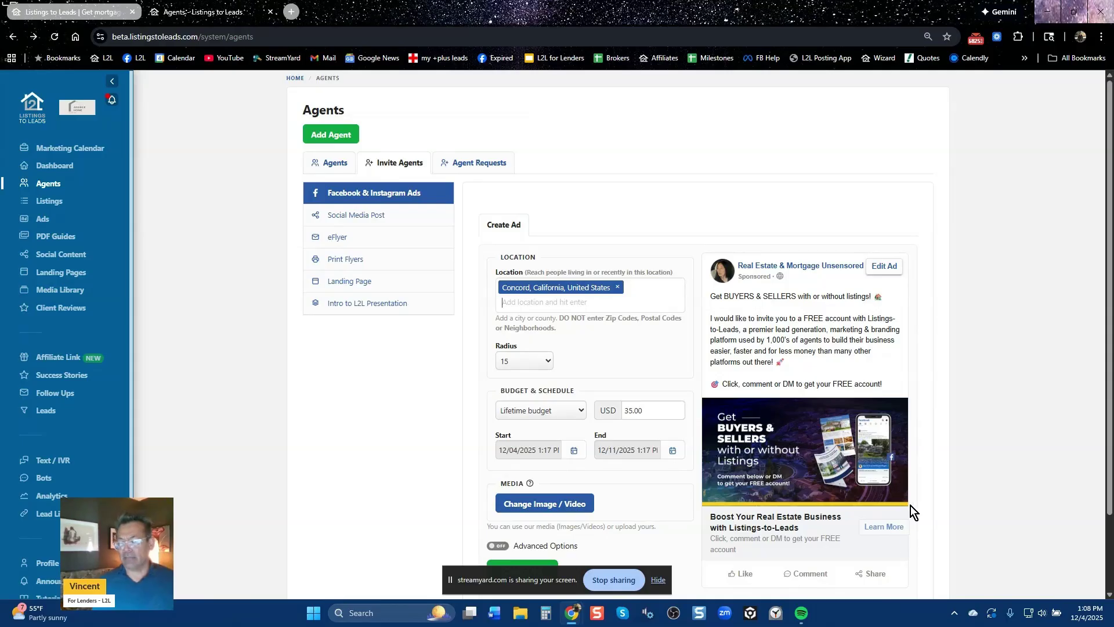
{"action": "scroll", "coordinate": [924, 479], "scroll_direction": "down", "scroll_amount": 2}
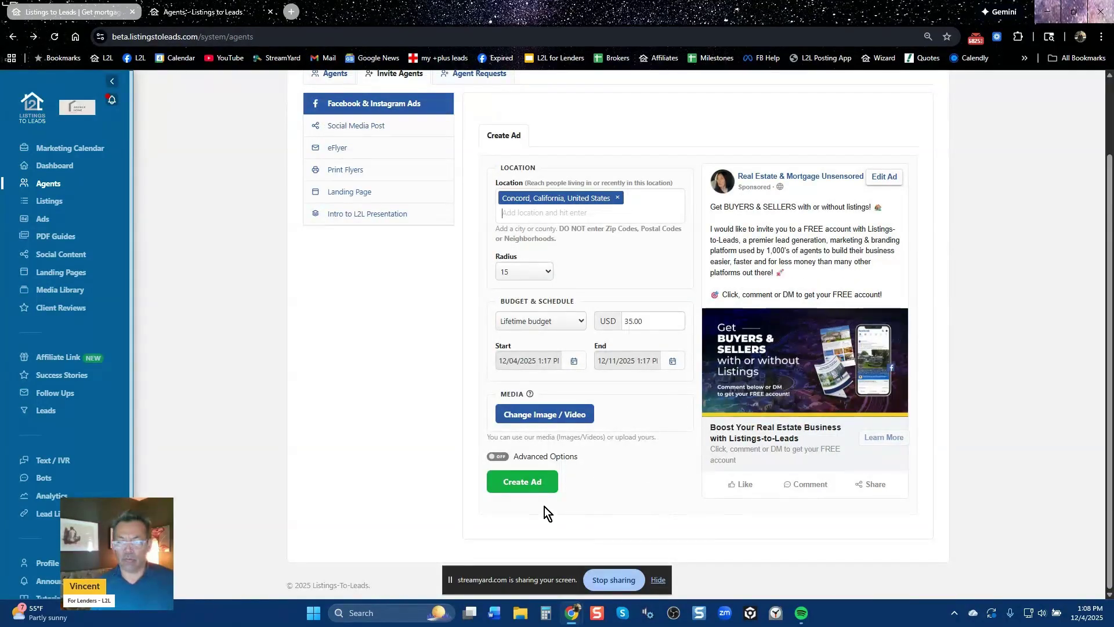
{"action": "scroll", "coordinate": [373, 453], "scroll_direction": "up", "scroll_amount": 2}
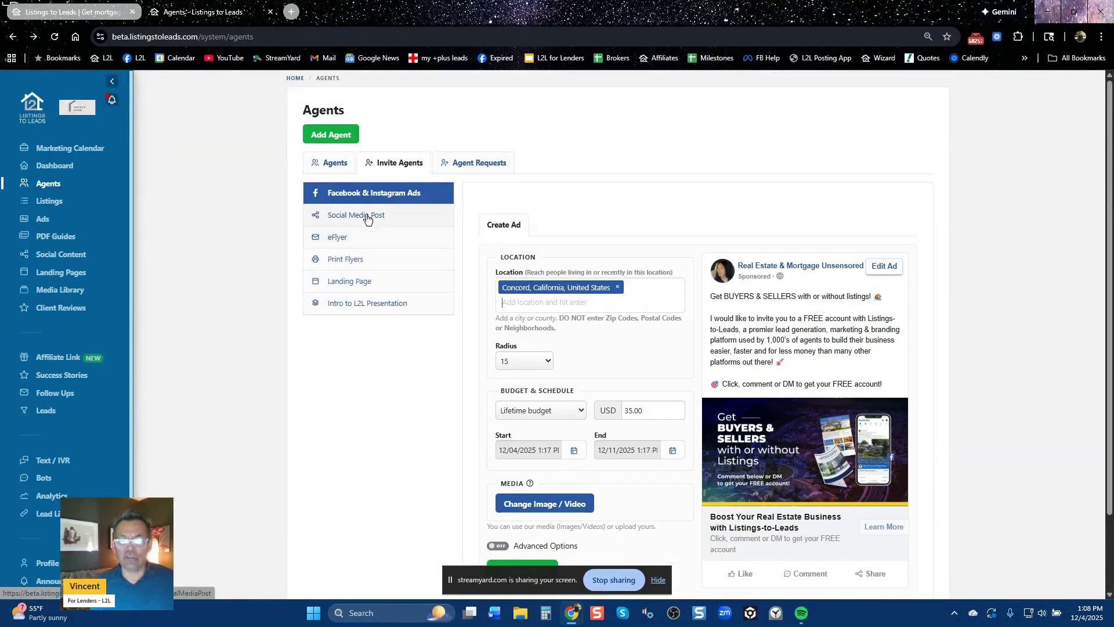
Preview the Social Media Post option, then scroll through the eFlyer email offering agents a FREE account
{"action": "left_click", "coordinate": [368, 214]}
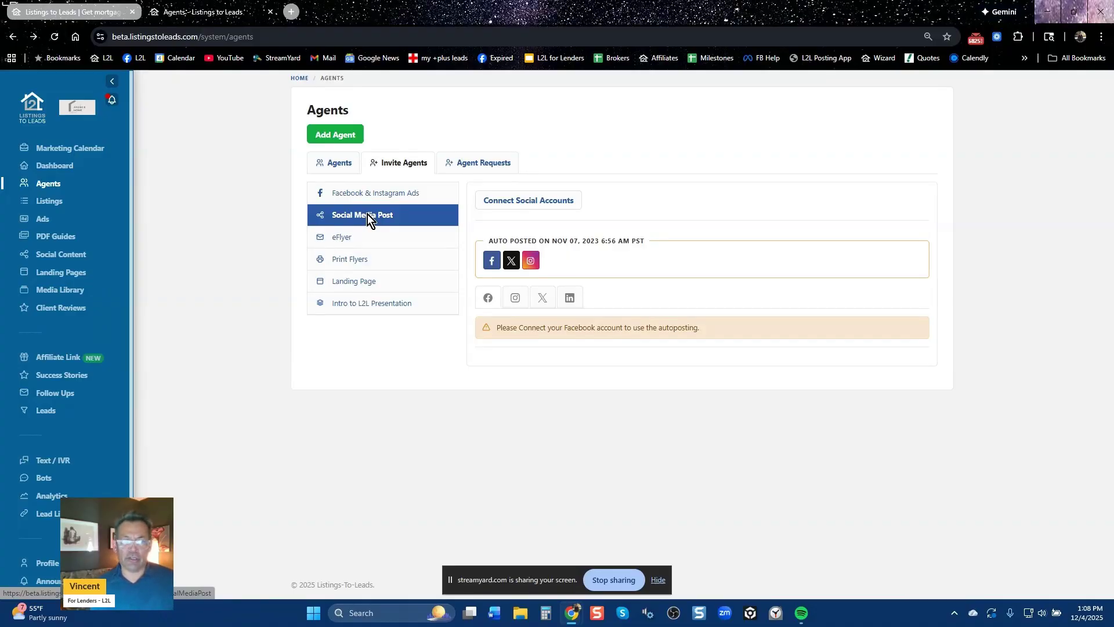
{"action": "left_click", "coordinate": [373, 195]}
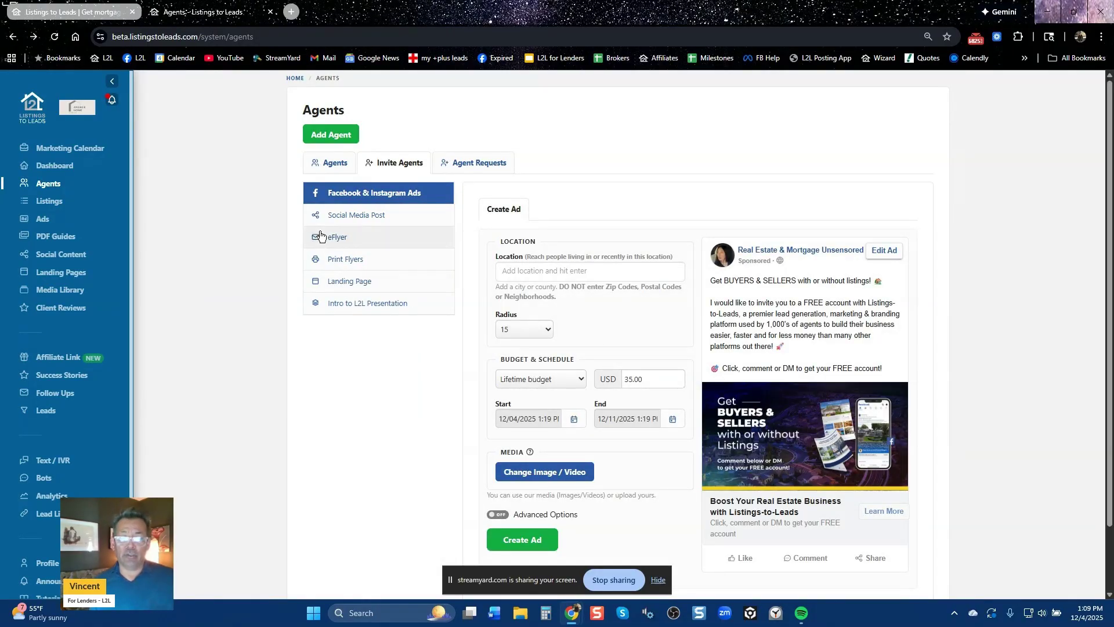
{"action": "left_click", "coordinate": [366, 242]}
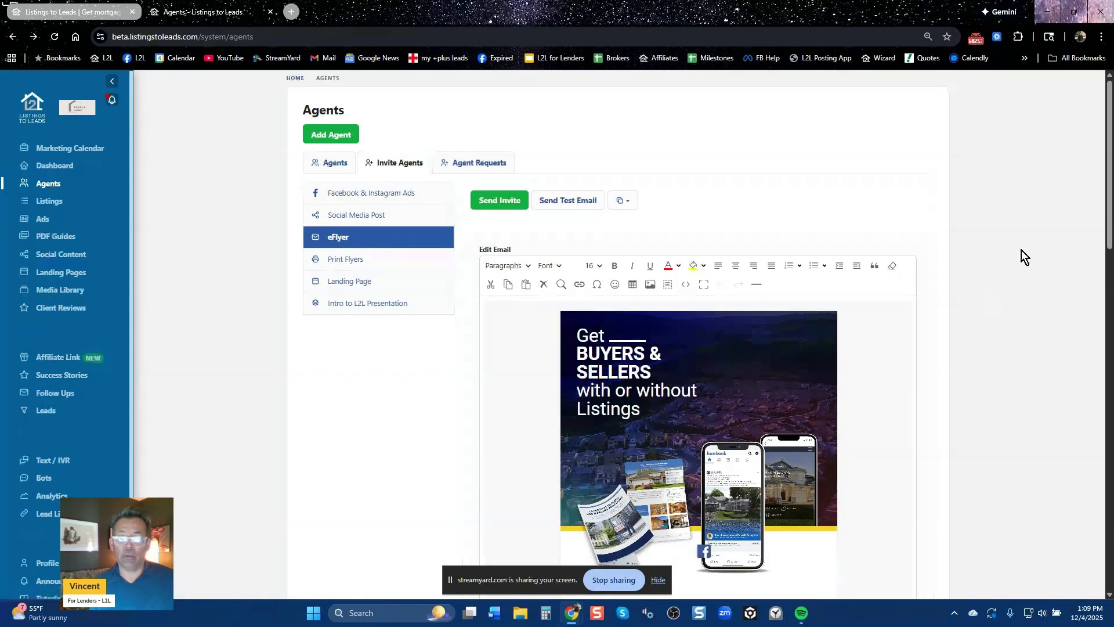
{"action": "scroll", "coordinate": [1028, 236], "scroll_direction": "down", "scroll_amount": 5}
{"action": "scroll", "coordinate": [755, 302], "scroll_direction": "up", "scroll_amount": 5}
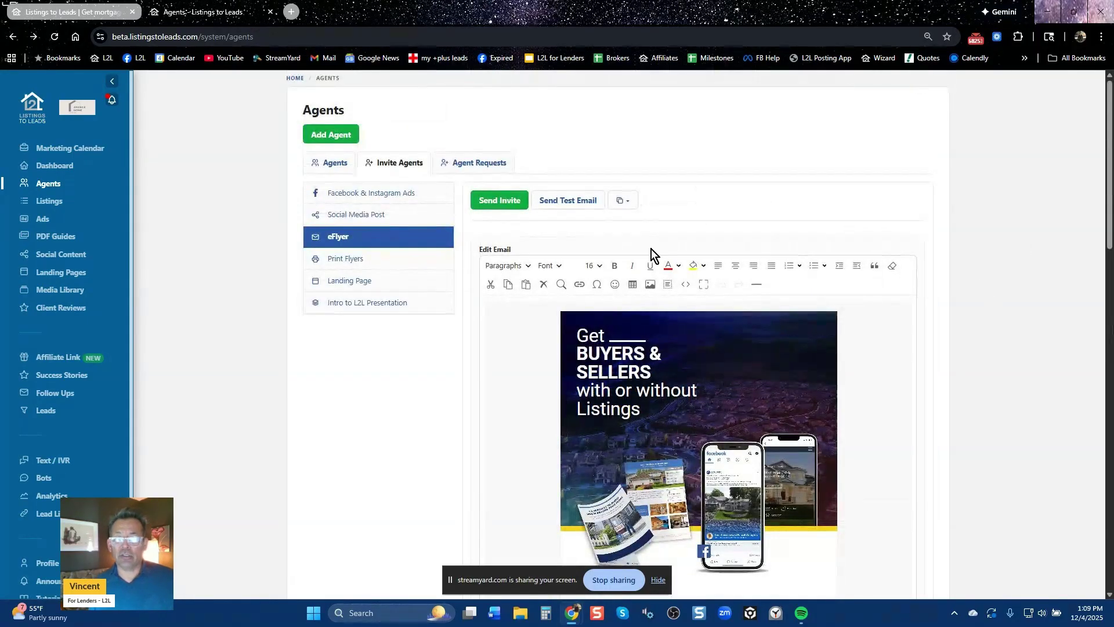
{"action": "scroll", "coordinate": [632, 359], "scroll_direction": "down", "scroll_amount": 8}
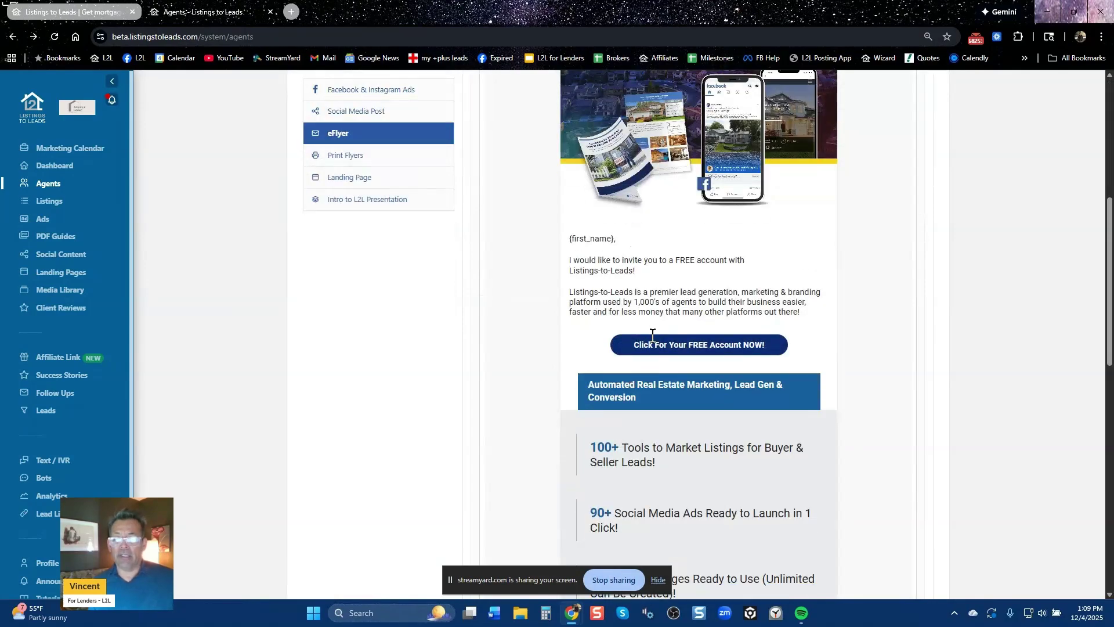
{"action": "scroll", "coordinate": [653, 350], "scroll_direction": "down", "scroll_amount": 6}
{"action": "scroll", "coordinate": [652, 350], "scroll_direction": "down", "scroll_amount": 6}
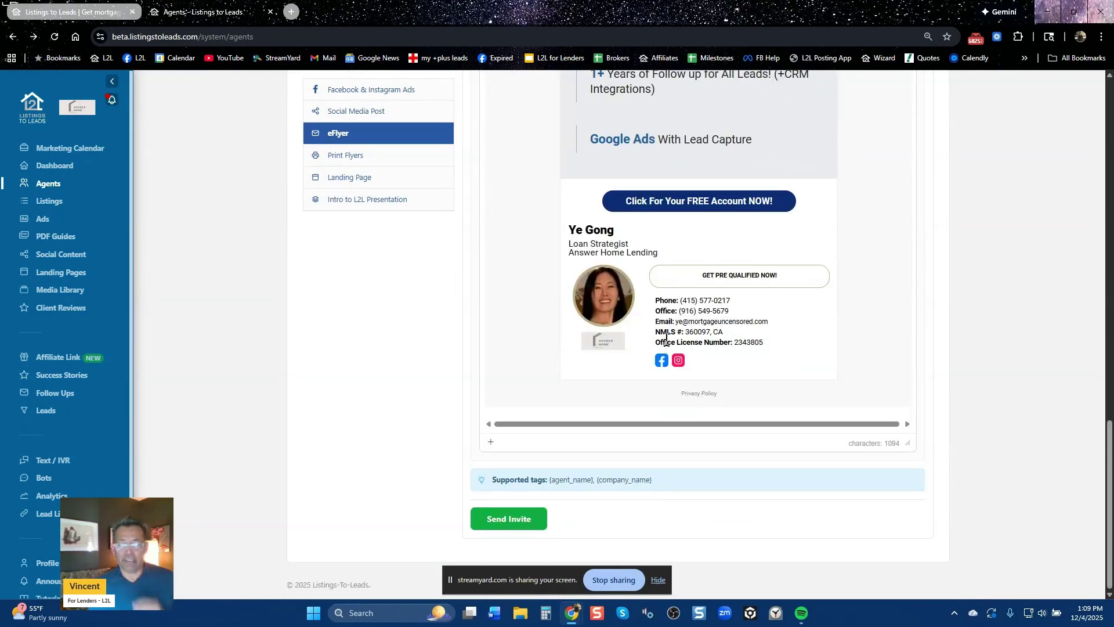
{"action": "scroll", "coordinate": [666, 339], "scroll_direction": "up", "scroll_amount": 6}
{"action": "scroll", "coordinate": [666, 339], "scroll_direction": "up", "scroll_amount": 6}
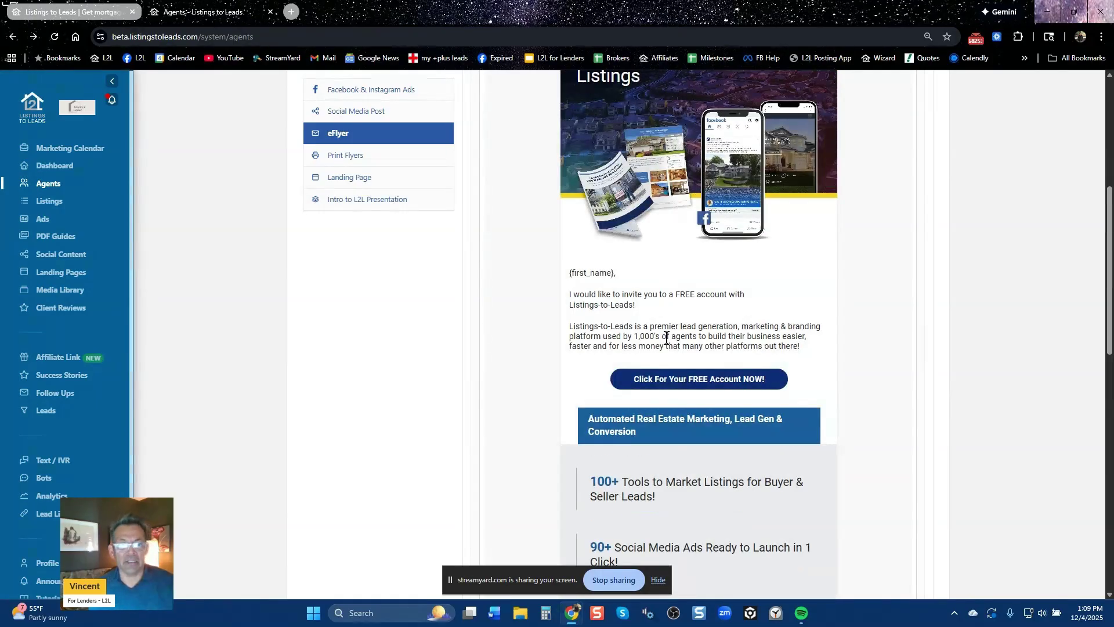
{"action": "scroll", "coordinate": [666, 339], "scroll_direction": "up", "scroll_amount": 7}
View the printable flyer, then open the agent landing page with its Request Your FREE Account Now form in a new tab
{"action": "left_click", "coordinate": [353, 261]}
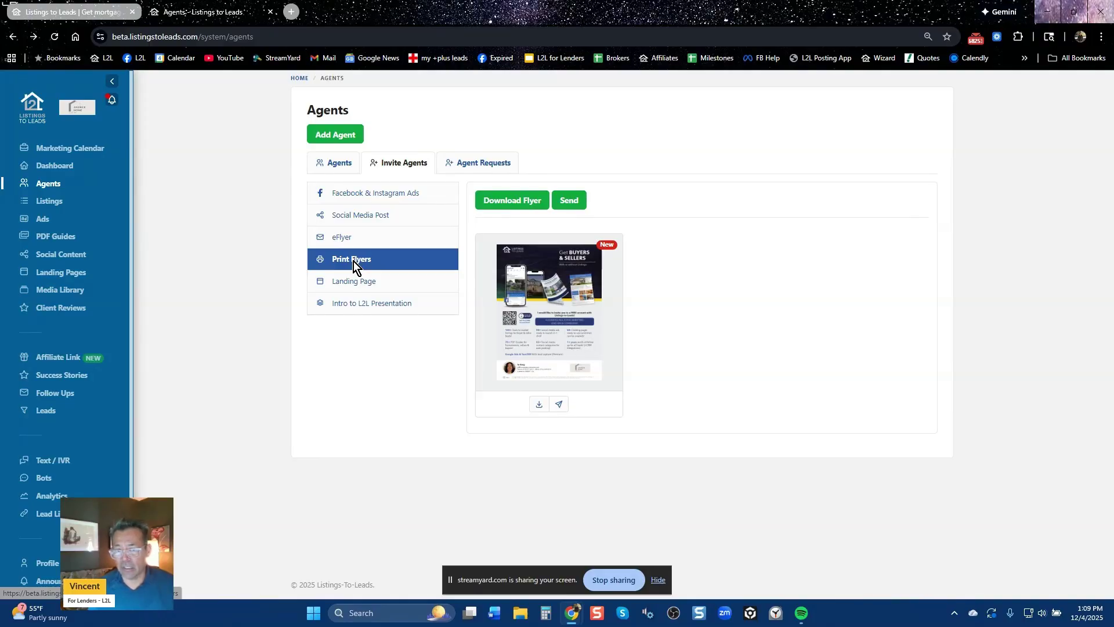
{"action": "mouse_move", "coordinate": [555, 342]}
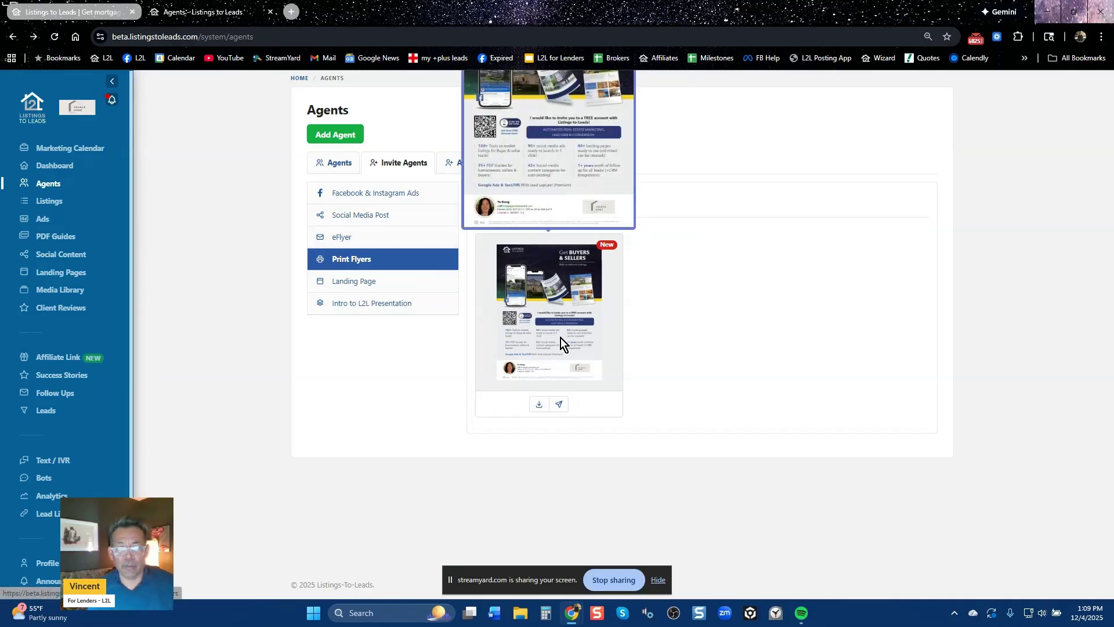
{"action": "left_click", "coordinate": [365, 283]}
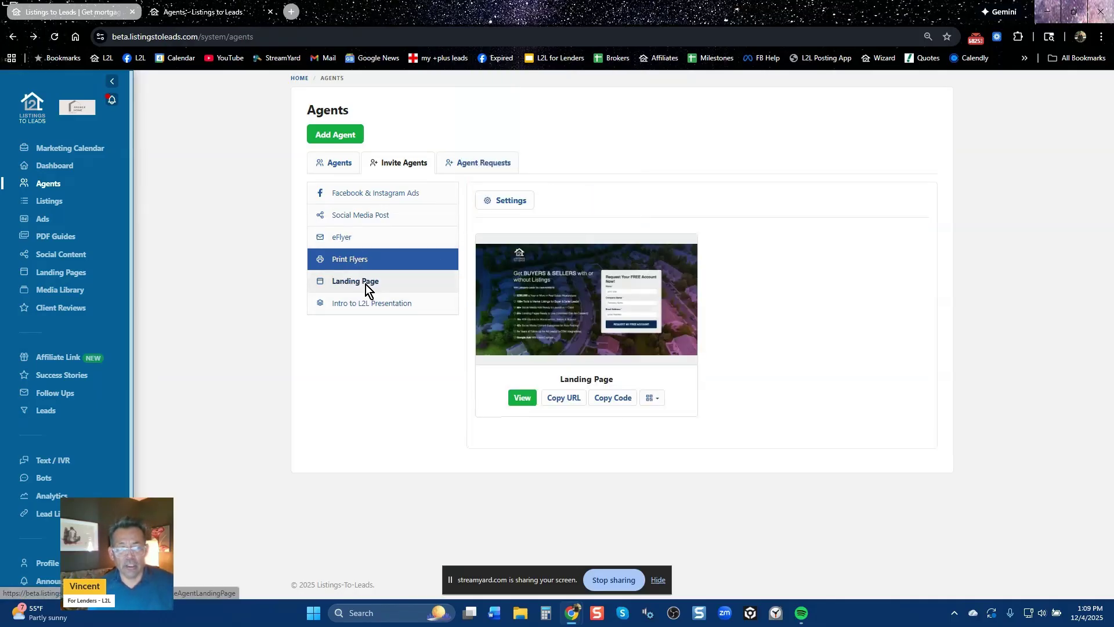
{"action": "left_click", "coordinate": [524, 398]}
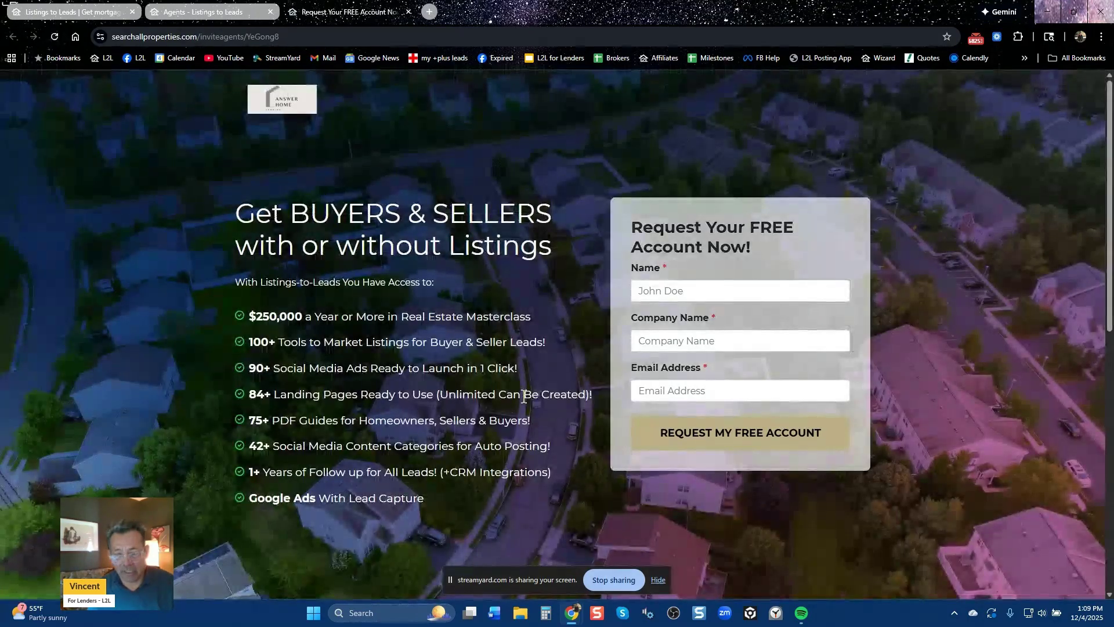
{"action": "left_click", "coordinate": [215, 17]}
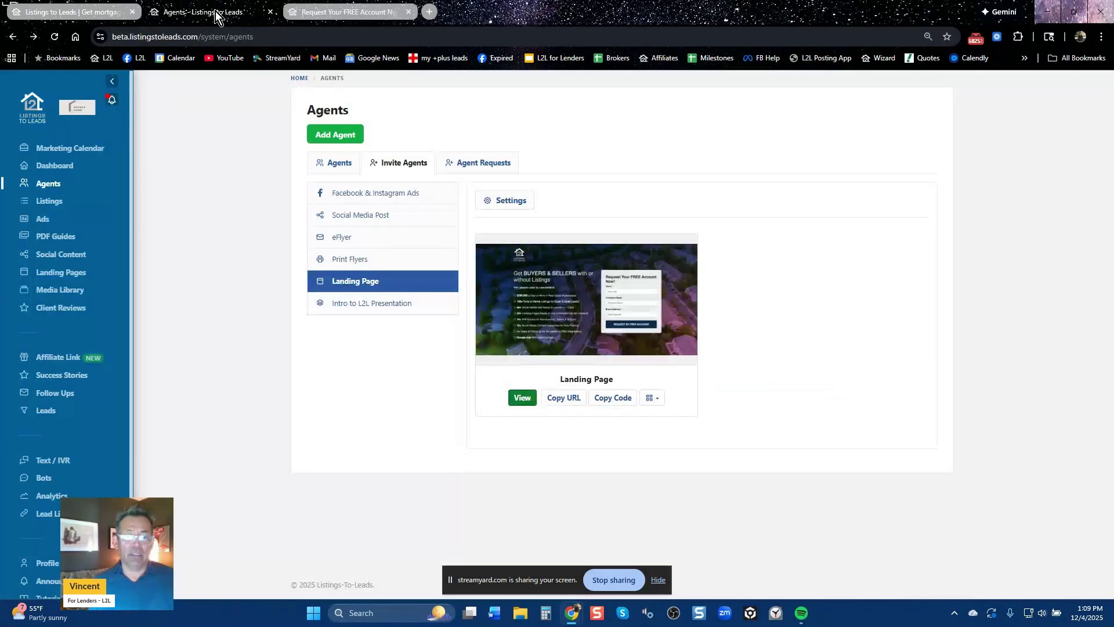
Page through the Intro to L2L presentation to slide 6, then return to the three-agent Agents list
{"action": "left_click", "coordinate": [381, 307]}
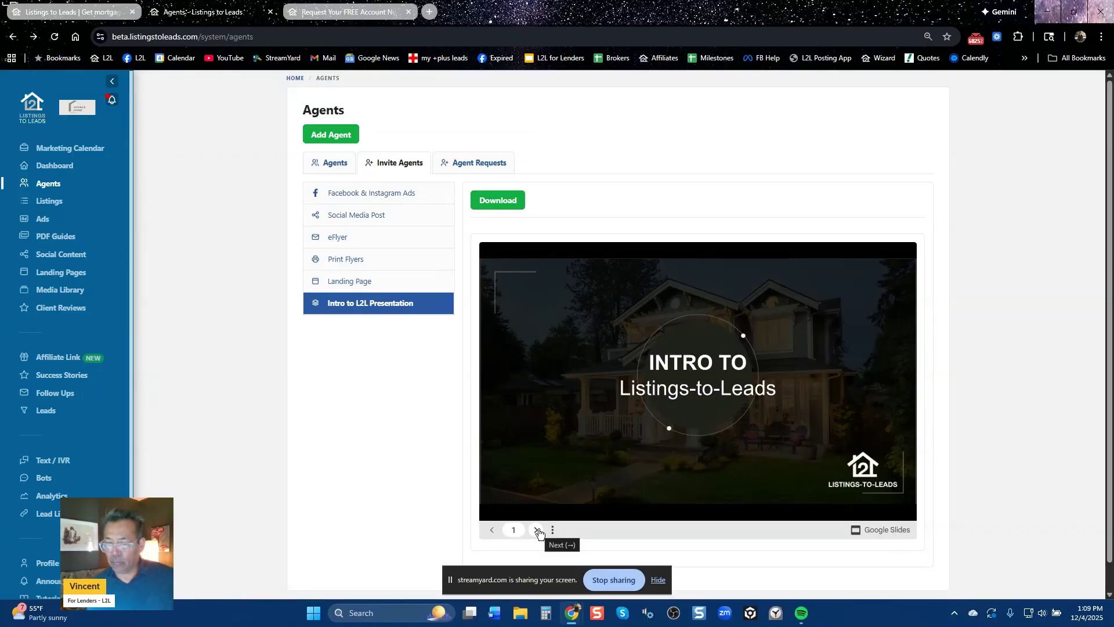
{"action": "left_click", "coordinate": [537, 531]}
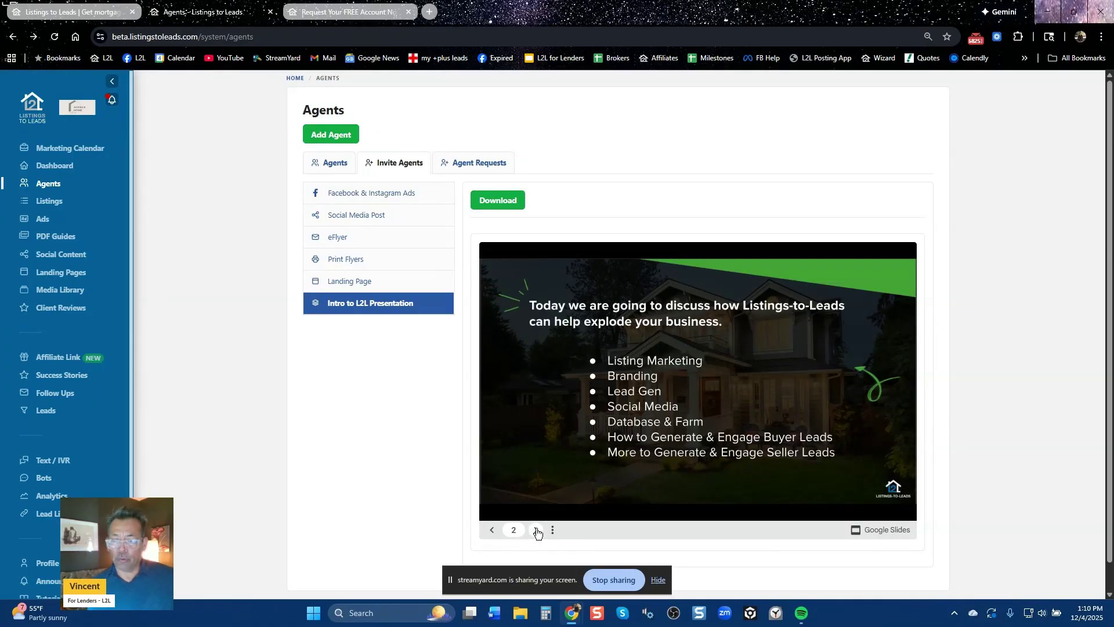
{"action": "left_click", "coordinate": [538, 531]}
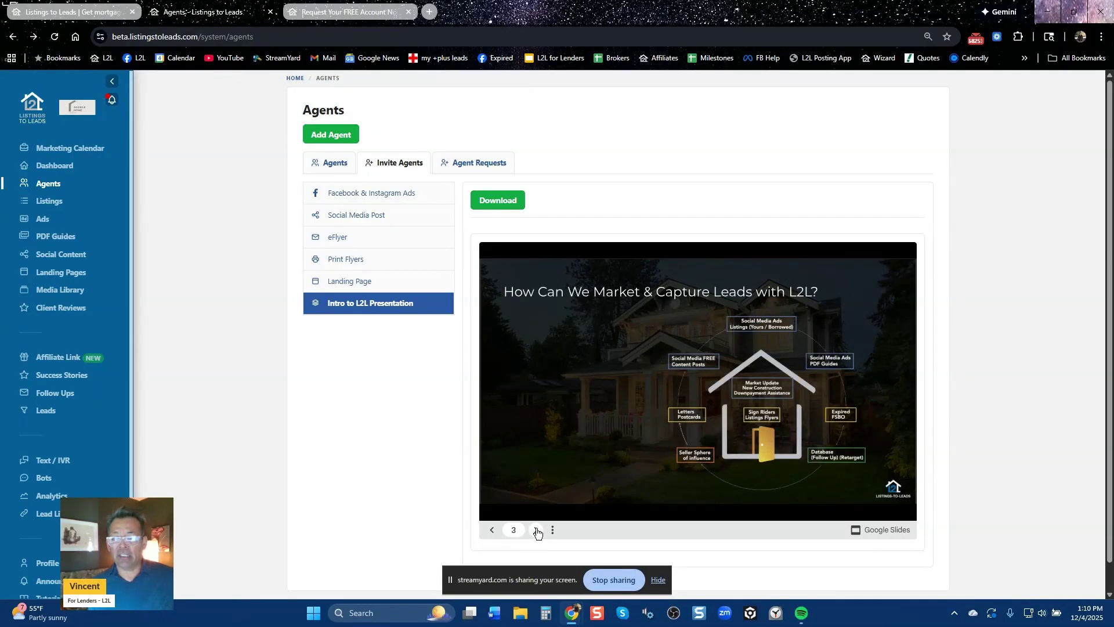
{"action": "left_click", "coordinate": [537, 530]}
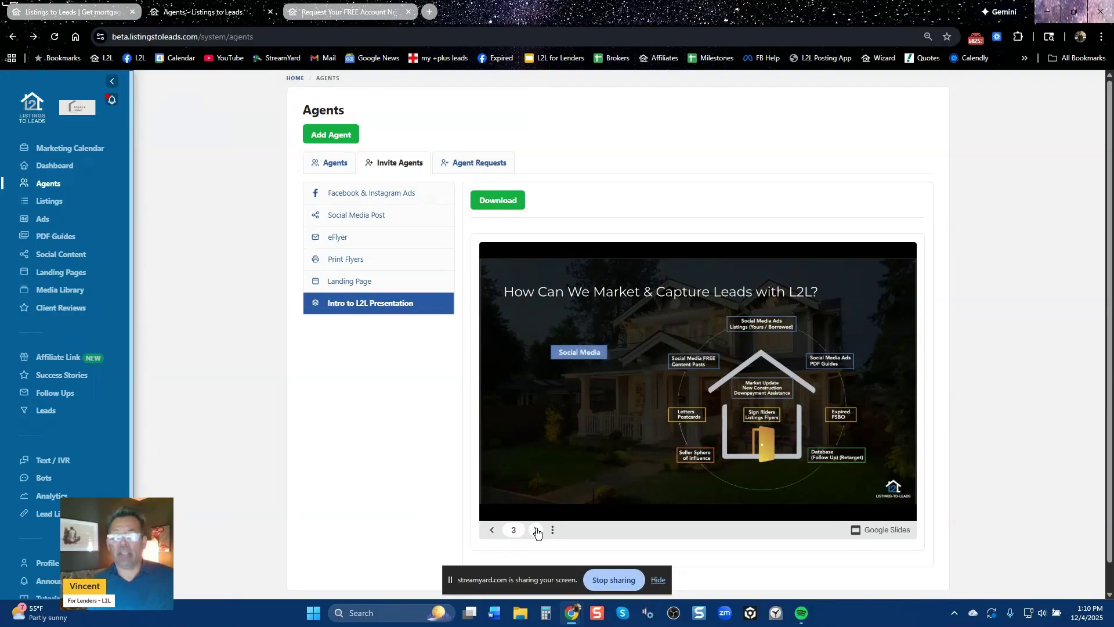
{"action": "left_click", "coordinate": [538, 530]}
{"action": "left_click", "coordinate": [538, 530]}
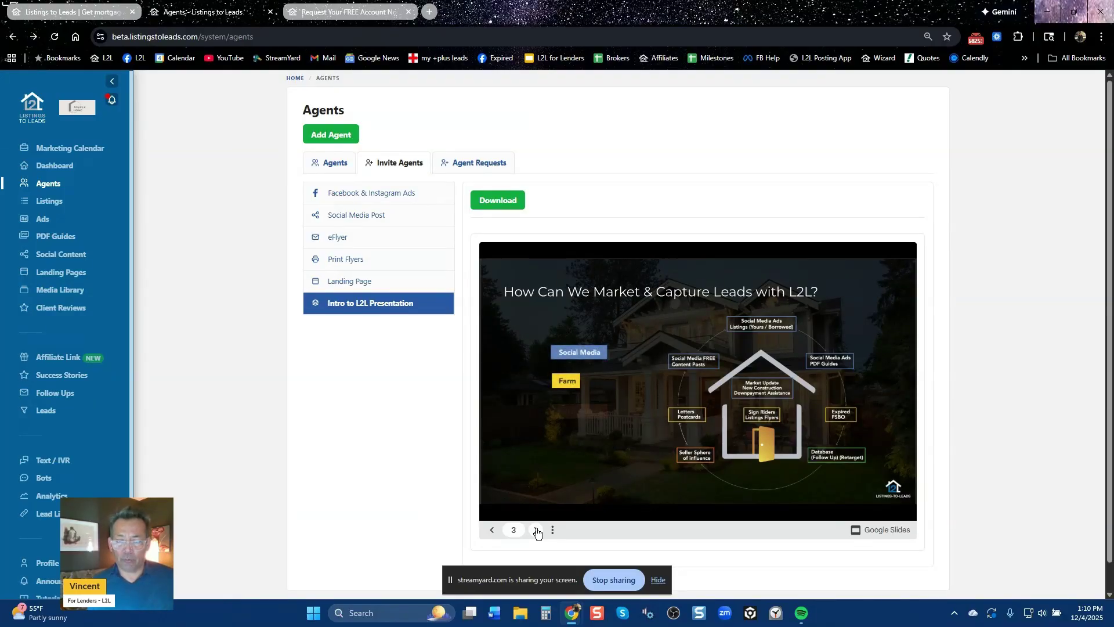
{"action": "left_click", "coordinate": [537, 531]}
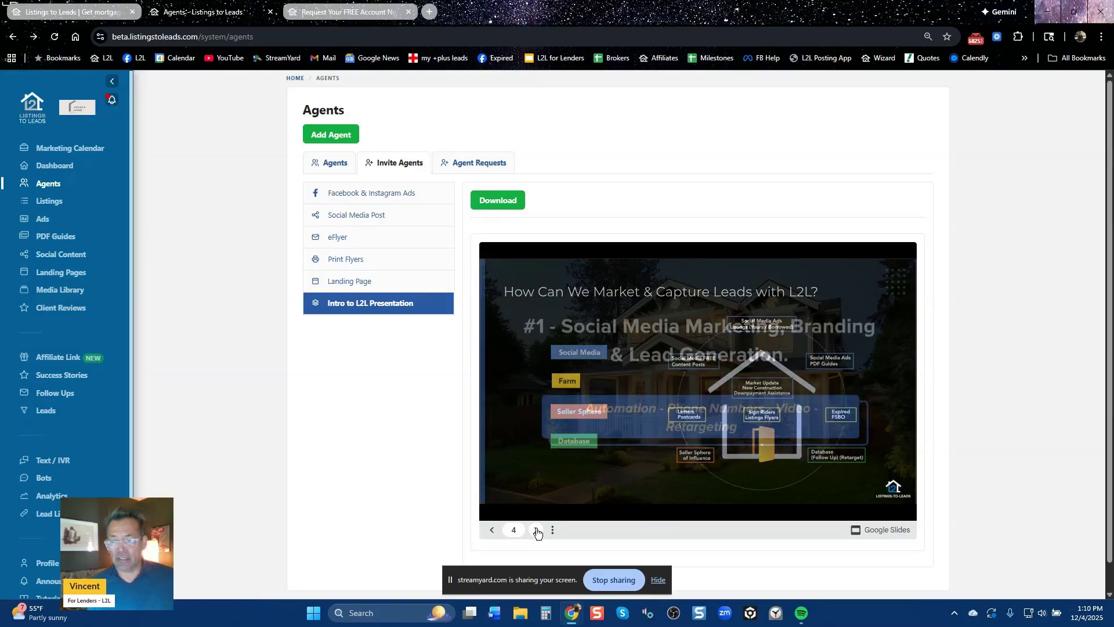
{"action": "left_click", "coordinate": [537, 530]}
{"action": "left_click", "coordinate": [538, 530]}
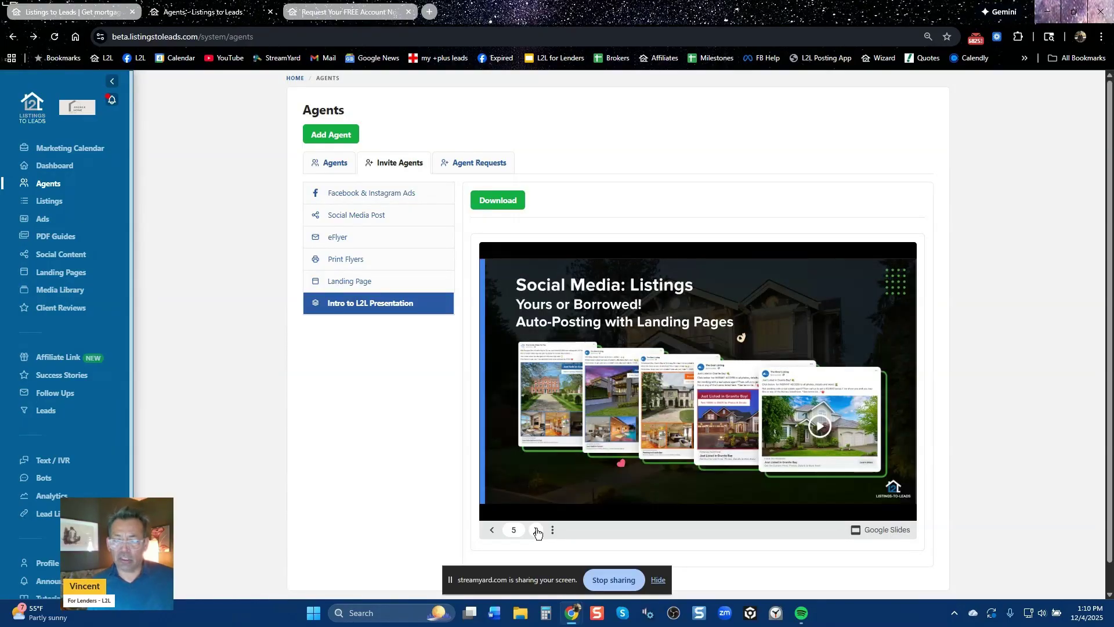
{"action": "left_click", "coordinate": [538, 530]}
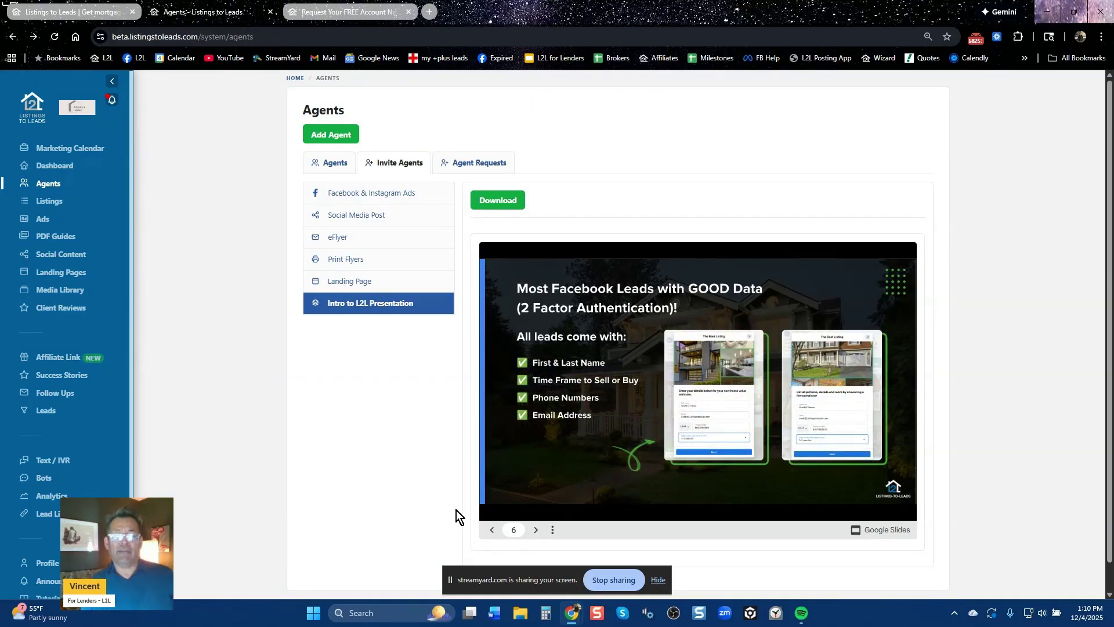
{"action": "left_click", "coordinate": [335, 164]}
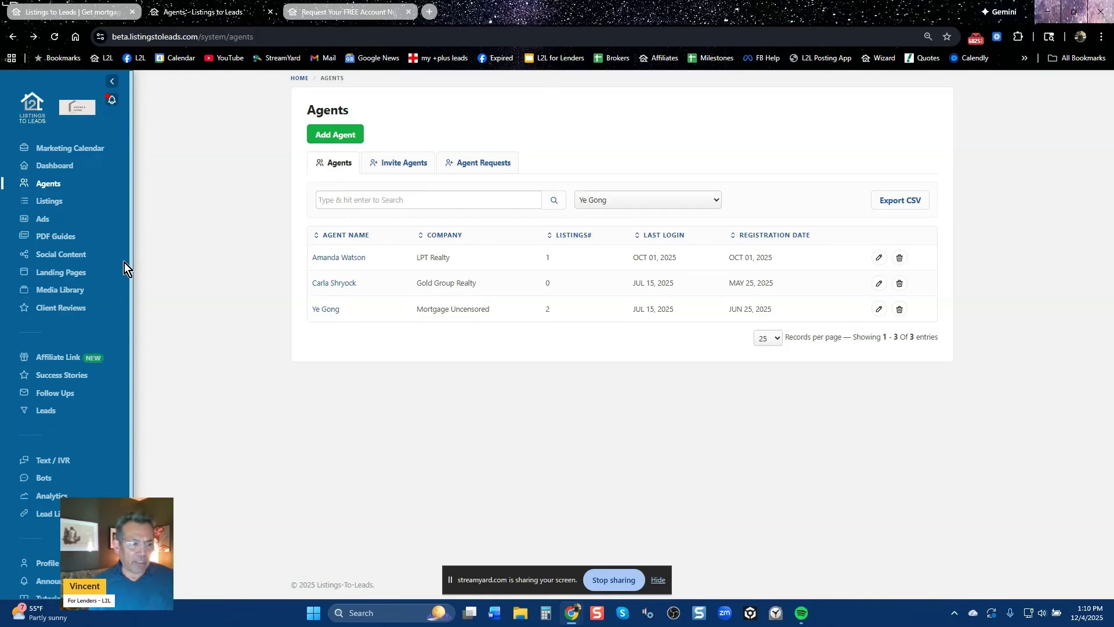
{"action": "left_click", "coordinate": [53, 207]}
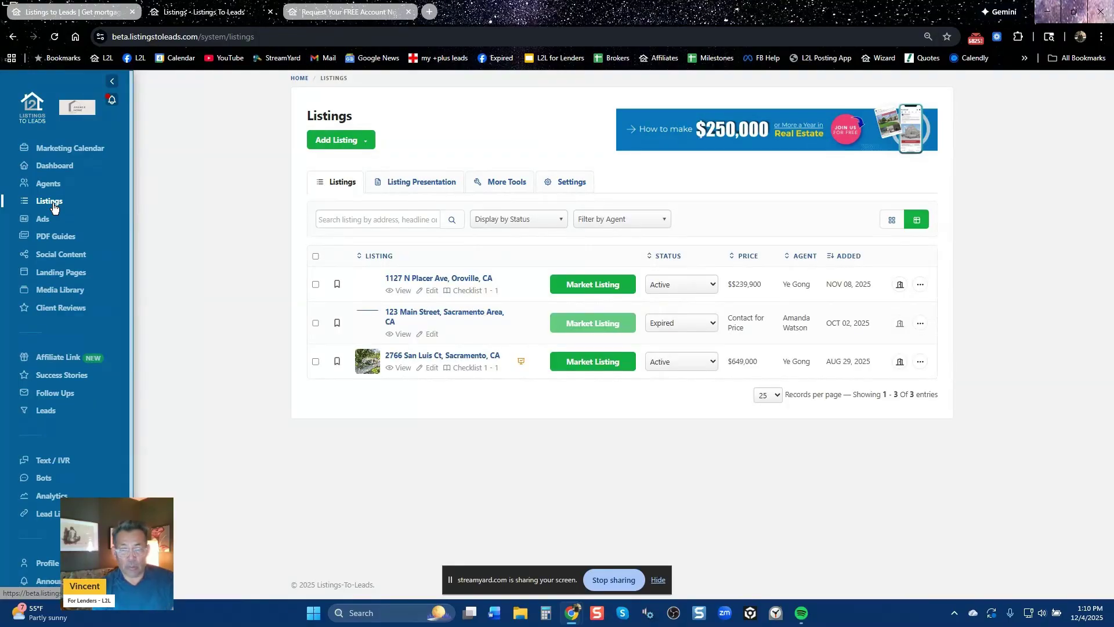
{"action": "left_click", "coordinate": [593, 285]}
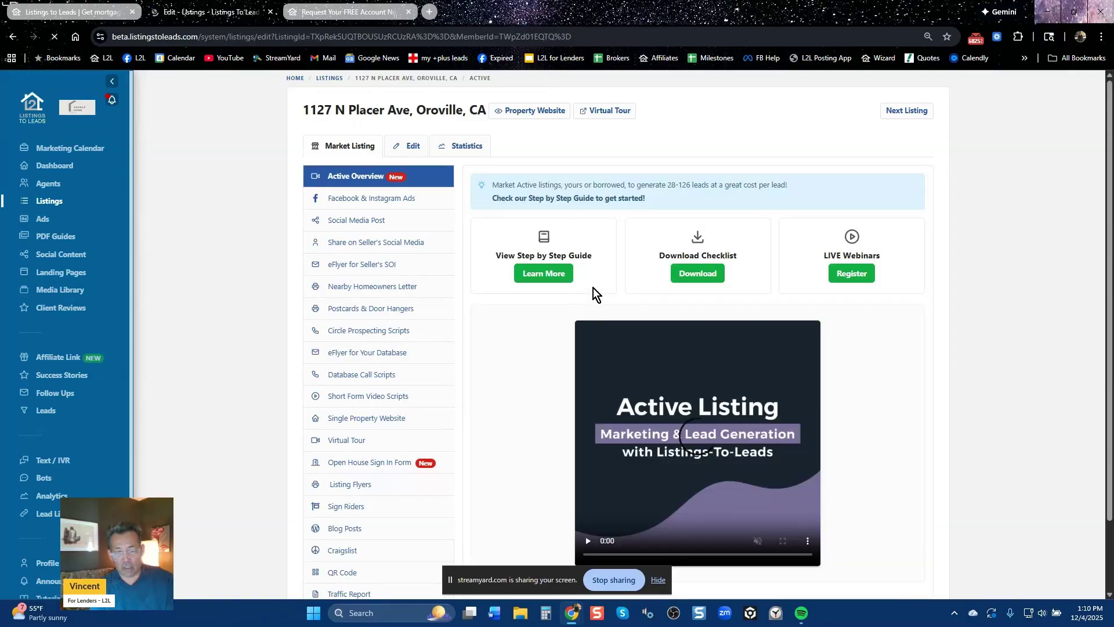
{"action": "left_click", "coordinate": [398, 199]}
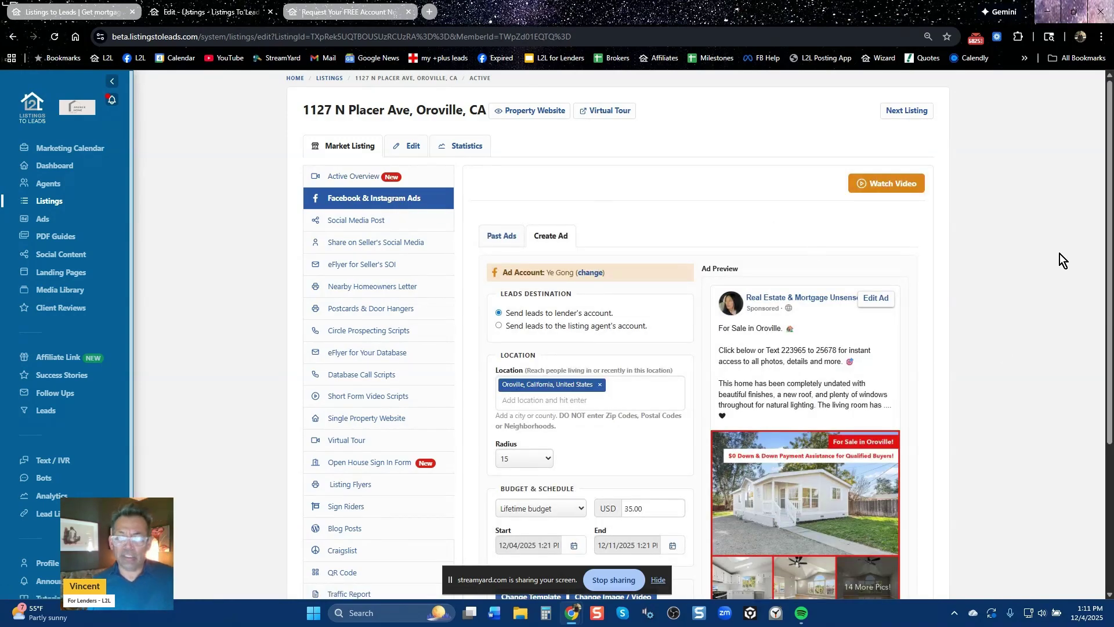
{"action": "scroll", "coordinate": [1100, 169], "scroll_direction": "down", "scroll_amount": 3}
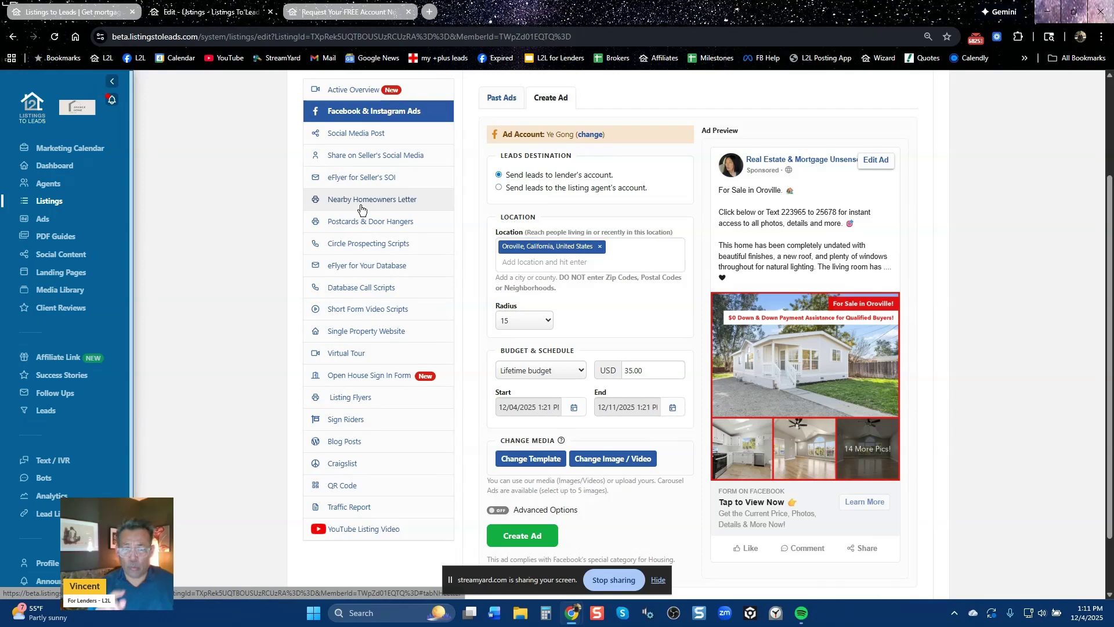
{"action": "left_click", "coordinate": [361, 205]}
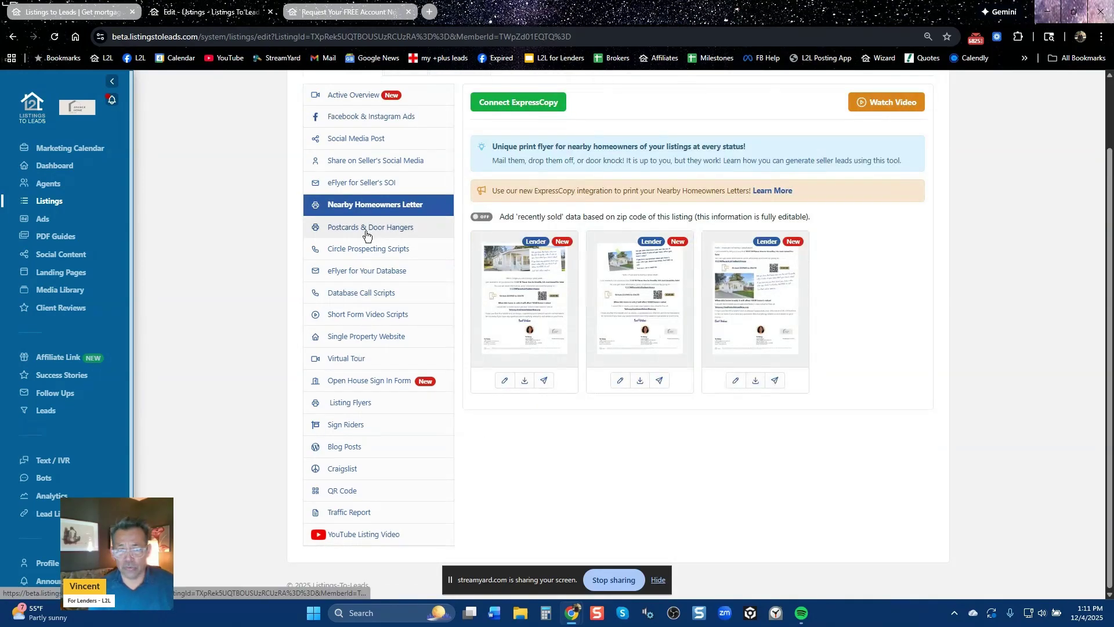
Glance at the postcard and door hanger designs, then download the second homeowners letter as a PDF
{"action": "left_click", "coordinate": [366, 232]}
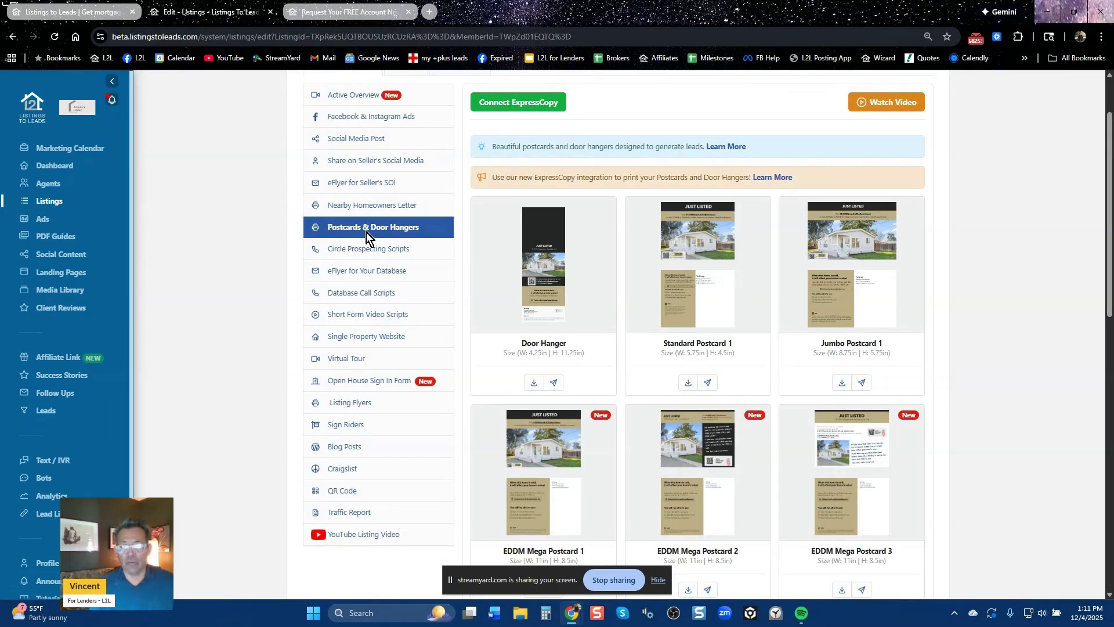
{"action": "left_click", "coordinate": [371, 200]}
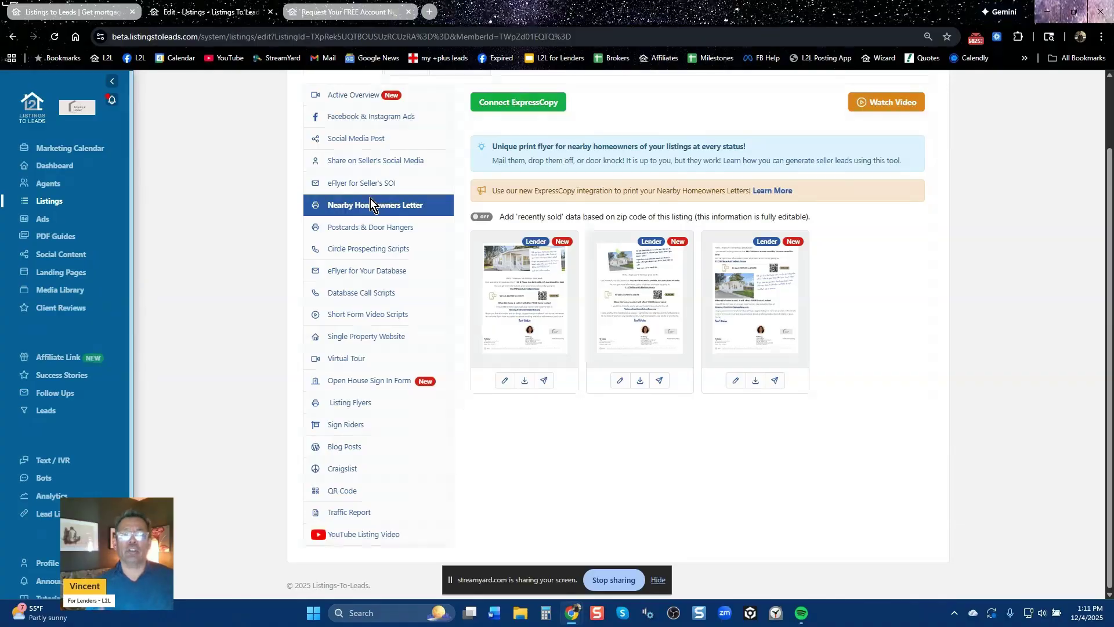
{"action": "left_click", "coordinate": [641, 382]}
{"action": "scroll", "coordinate": [476, 420], "scroll_direction": "up", "scroll_amount": 2}
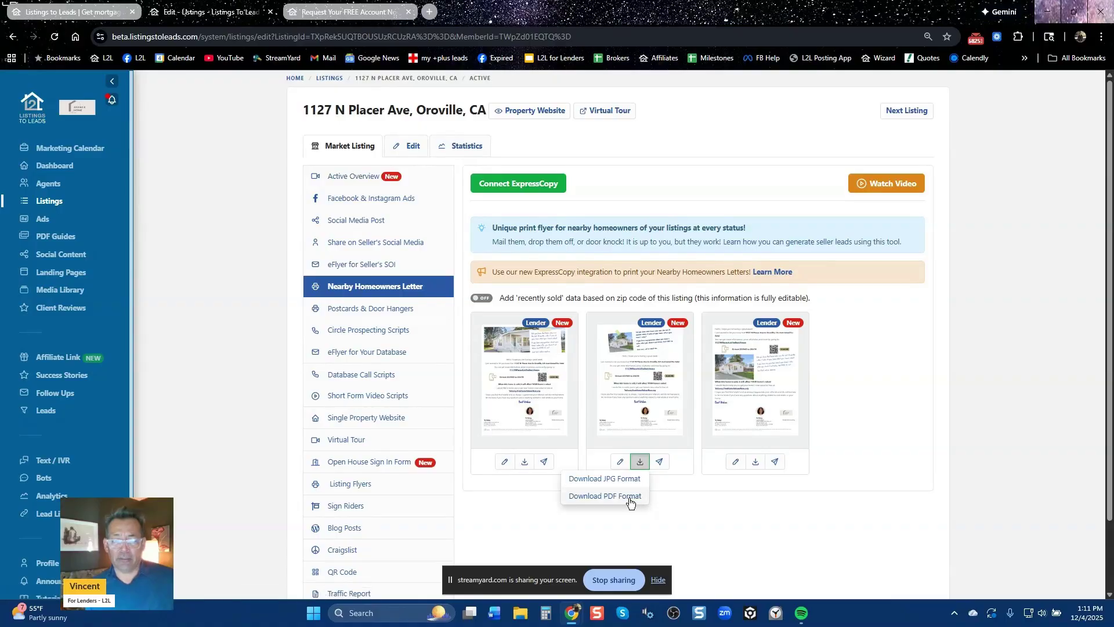
{"action": "left_click", "coordinate": [634, 497]}
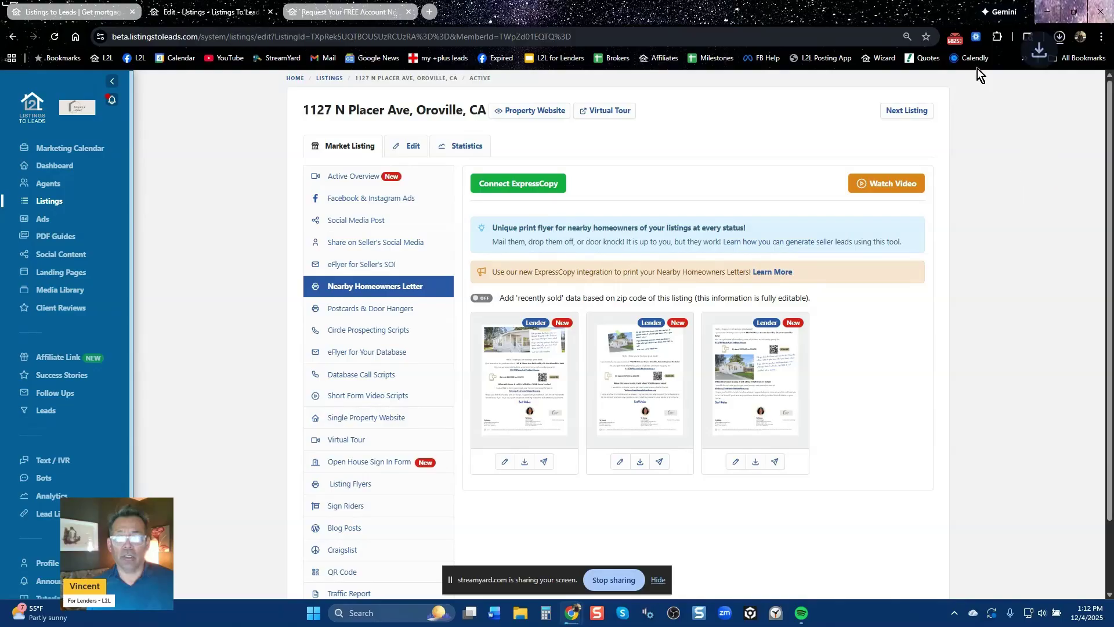
Open the downloaded letter PDF, highlight the home-value line, and follow its FreeHomeValuesNow link
{"action": "left_click", "coordinate": [1061, 41]}
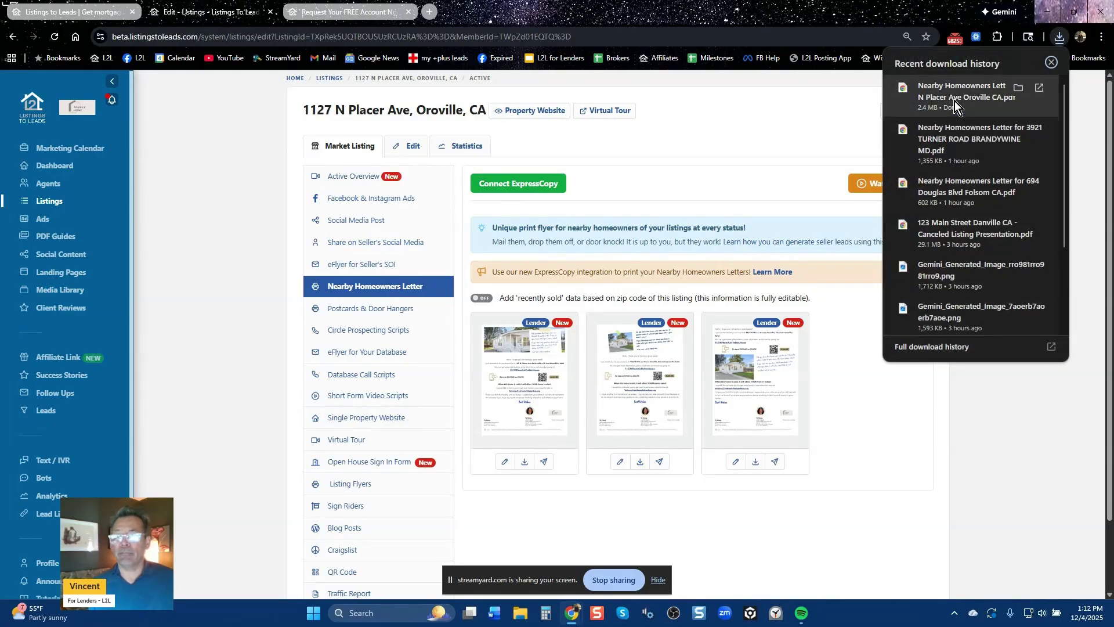
{"action": "left_click", "coordinate": [955, 101]}
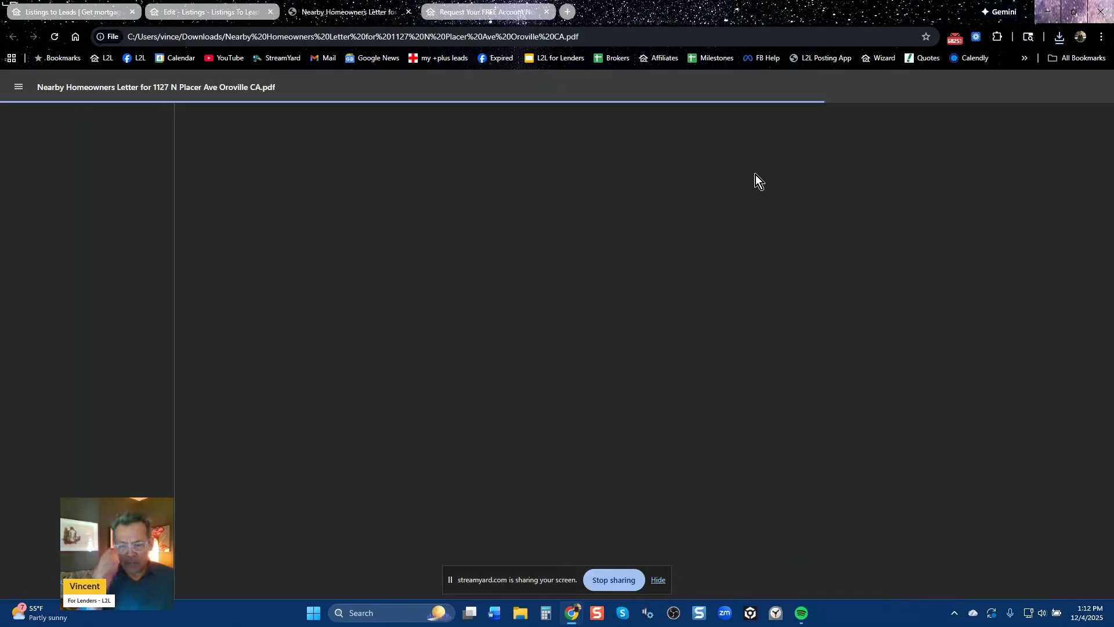
{"action": "scroll", "coordinate": [705, 443], "scroll_direction": "down", "scroll_amount": 2}
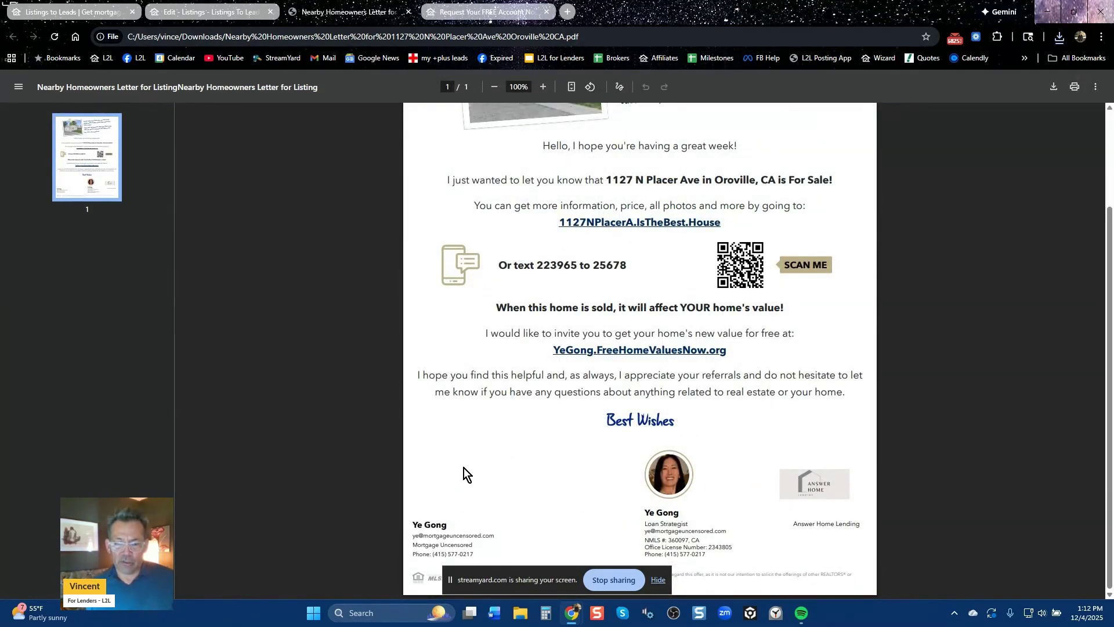
{"action": "scroll", "coordinate": [743, 467], "scroll_direction": "up", "scroll_amount": 2}
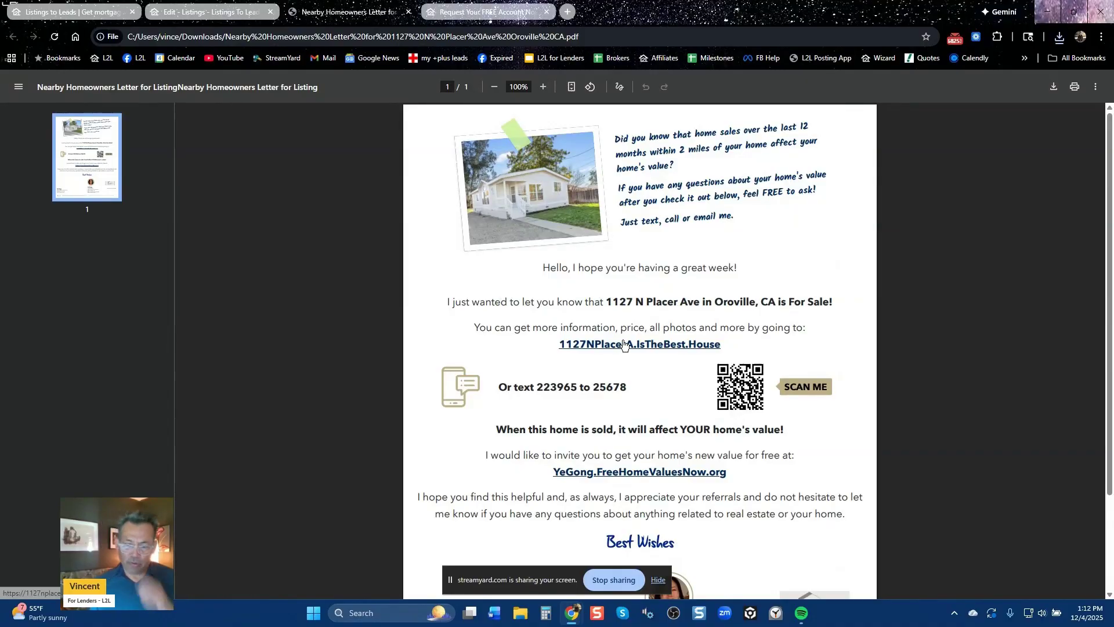
{"action": "left_click_drag", "start_coordinate": [496, 436], "coordinate": [783, 429]}
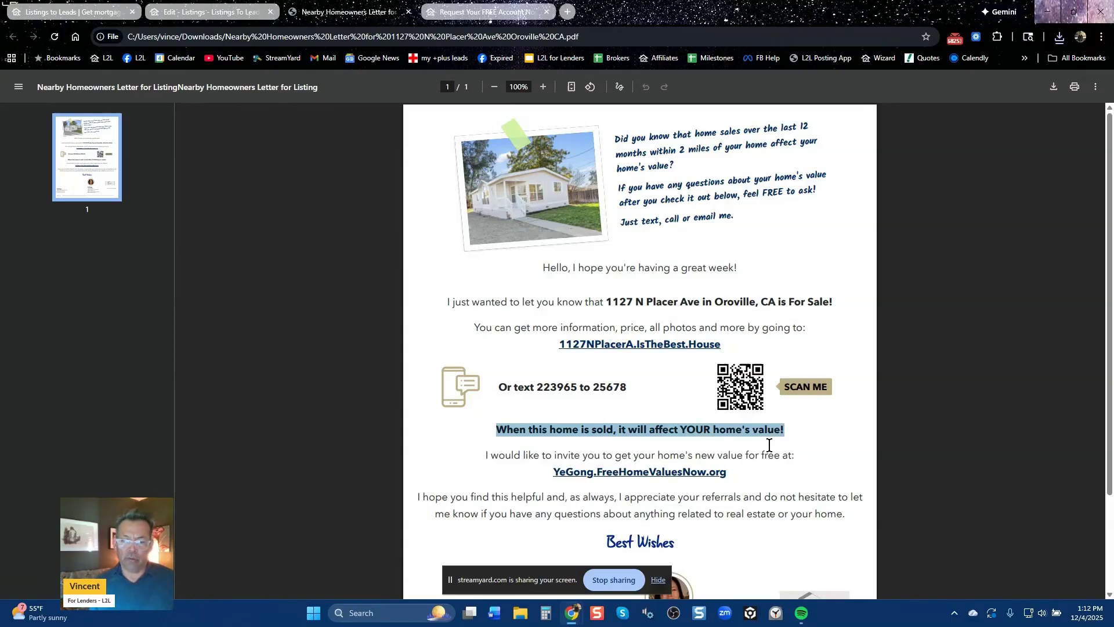
{"action": "left_click", "coordinate": [649, 478]}
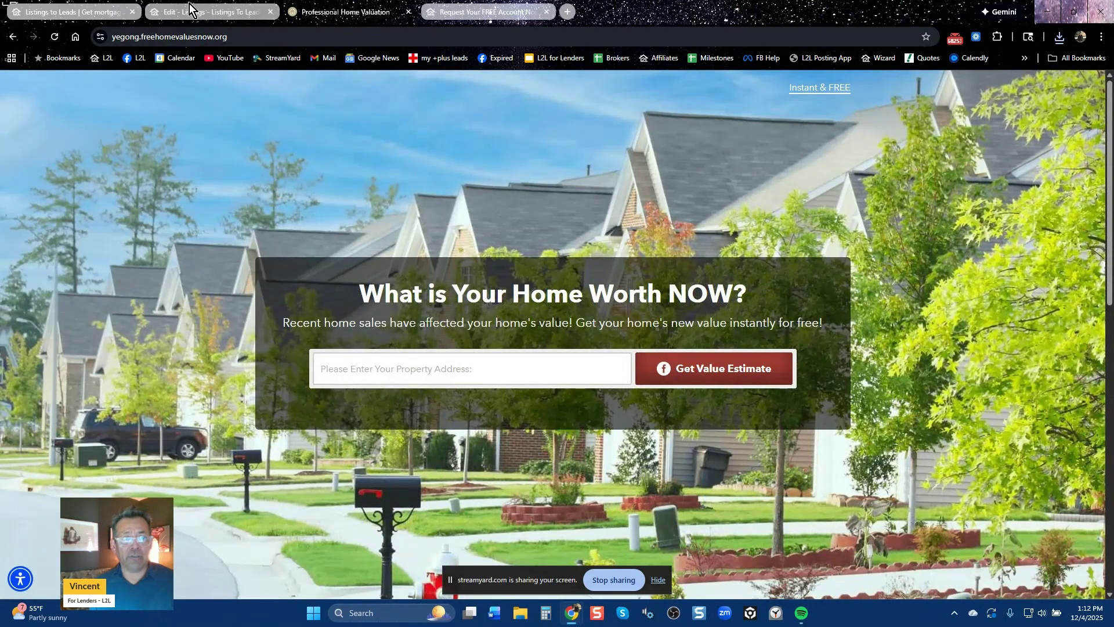
Back in the listing's tools, browse Single Property Website and Open House Sign In Form, then open PDF Guides
{"action": "left_click", "coordinate": [209, 15]}
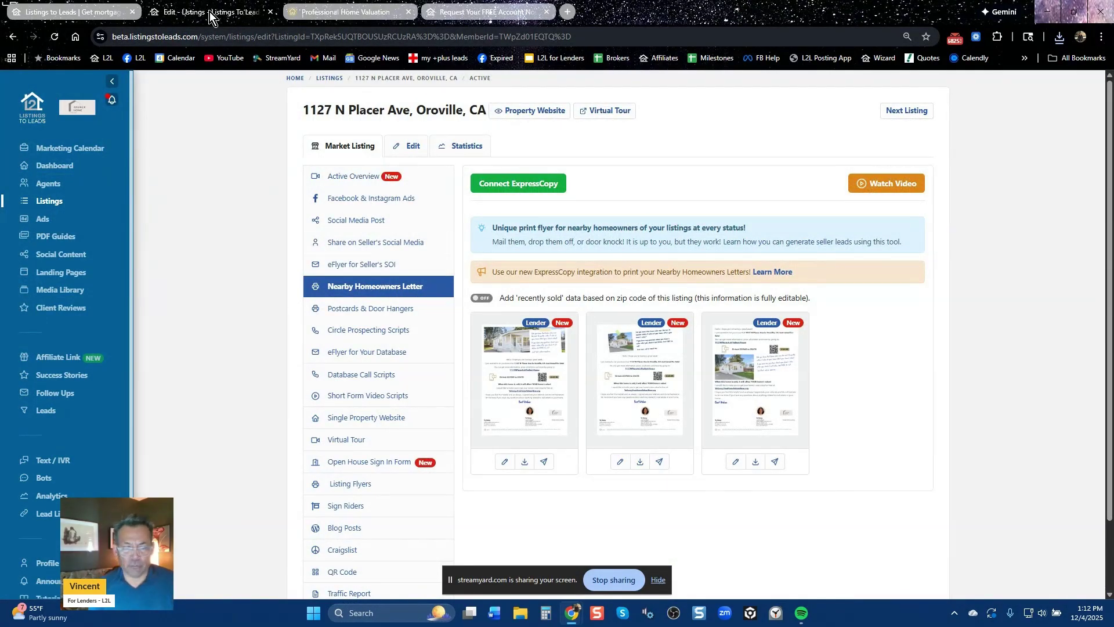
{"action": "left_click", "coordinate": [379, 424]}
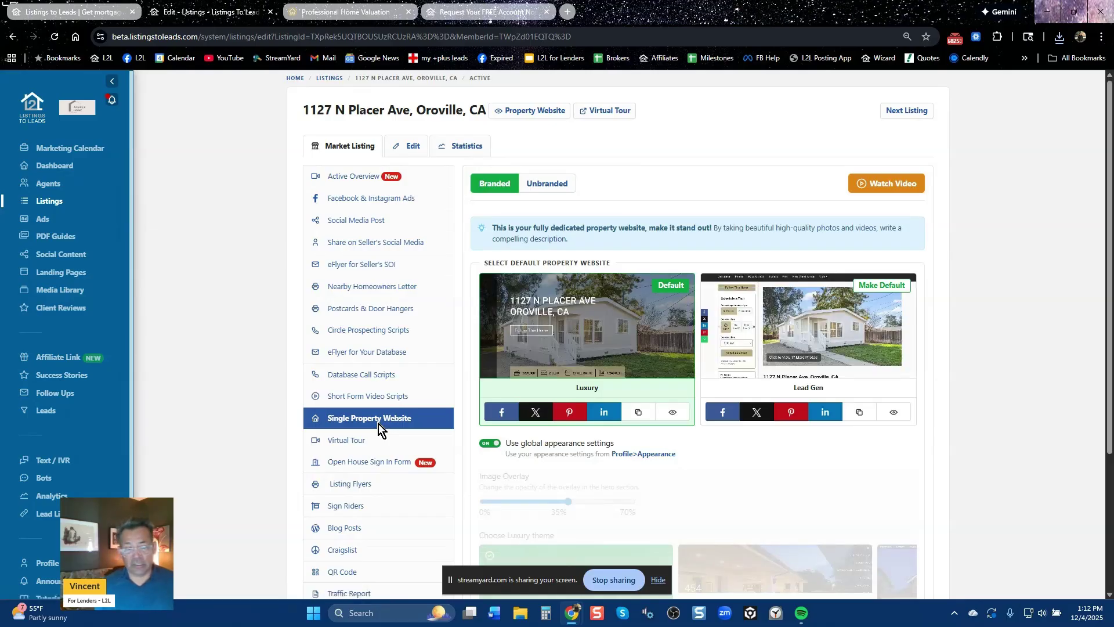
{"action": "left_click", "coordinate": [385, 465]}
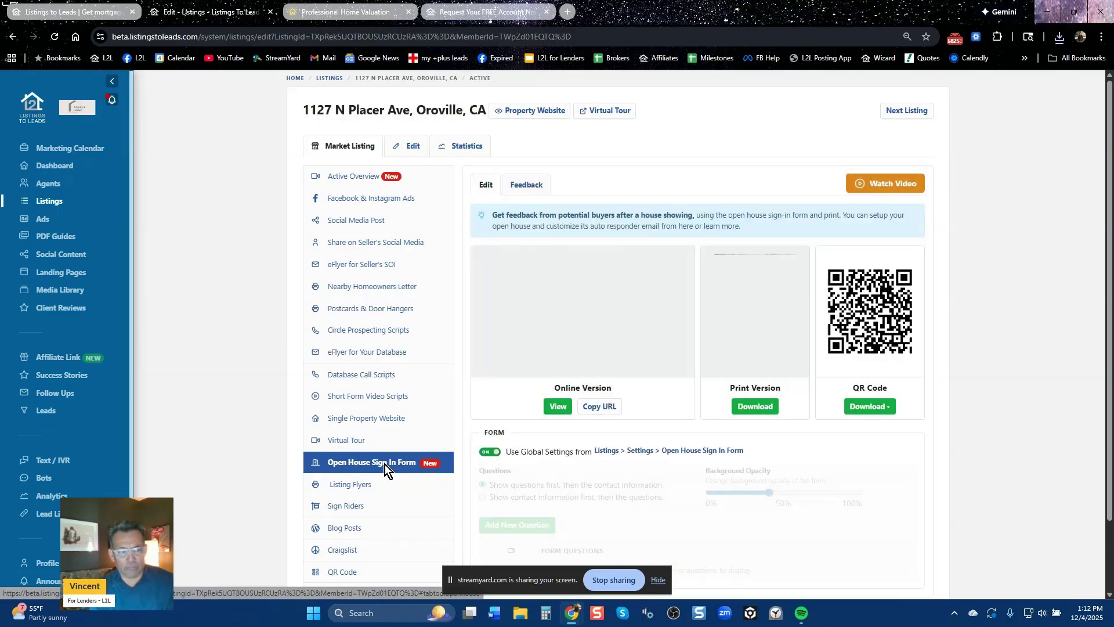
{"action": "left_click", "coordinate": [53, 239]}
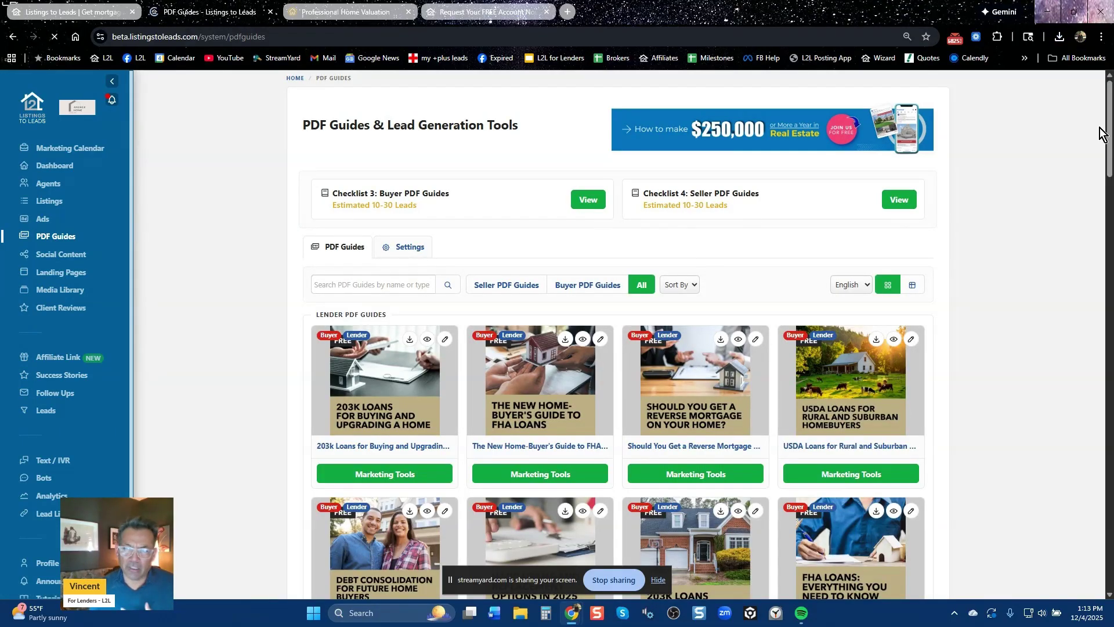
Open the Jumbo Loans guide's marketing tools and view its social media post, eFlyer and print flyers
{"action": "left_click_drag", "start_coordinate": [1110, 139], "coordinate": [1099, 270]}
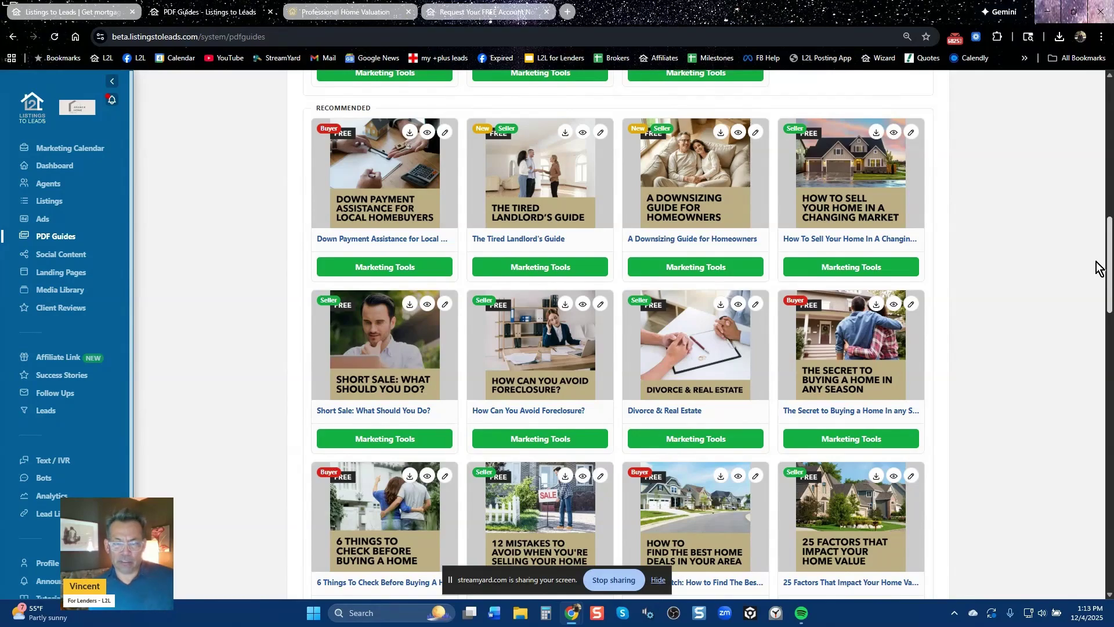
{"action": "left_click_drag", "start_coordinate": [1099, 270], "coordinate": [1087, 168]}
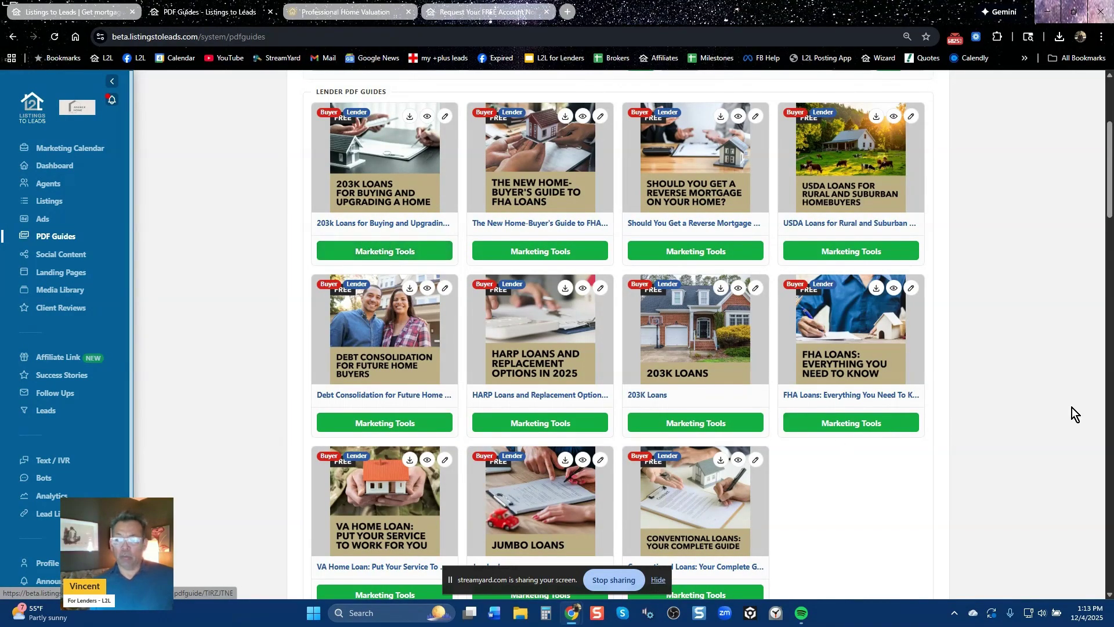
{"action": "scroll", "coordinate": [1071, 408], "scroll_direction": "down", "scroll_amount": 6}
{"action": "left_click", "coordinate": [555, 228]}
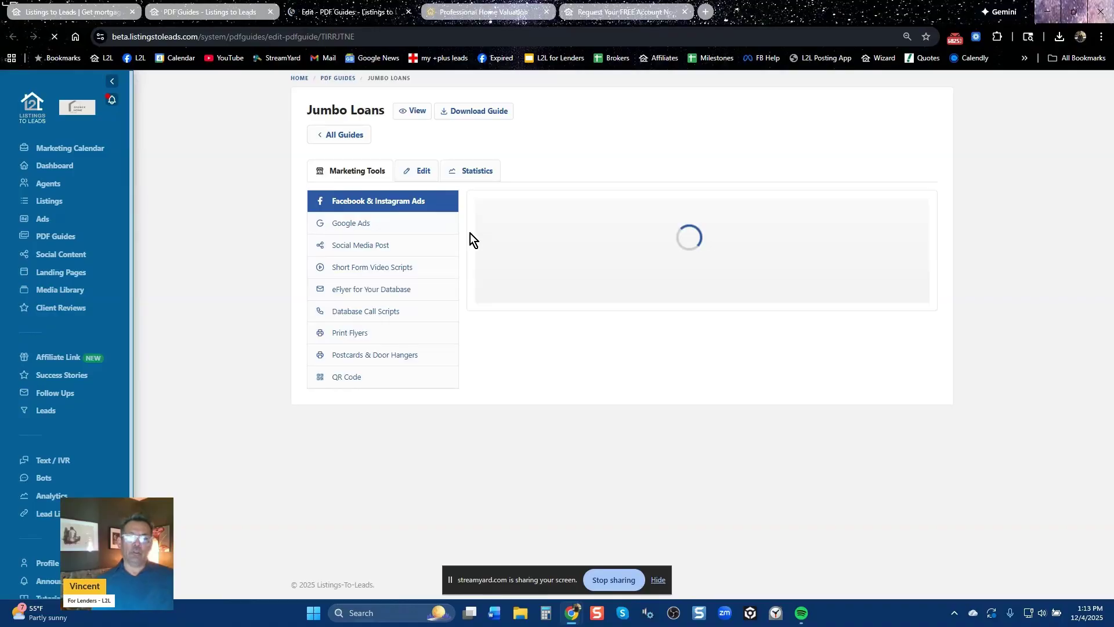
{"action": "left_click", "coordinate": [388, 248]}
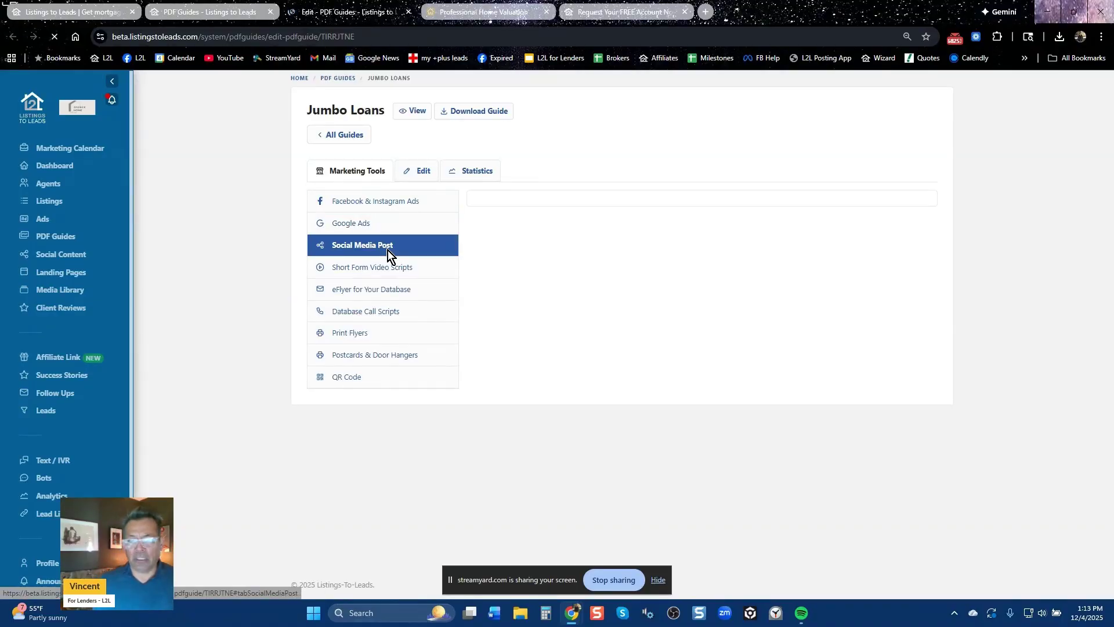
{"action": "left_click", "coordinate": [388, 292]}
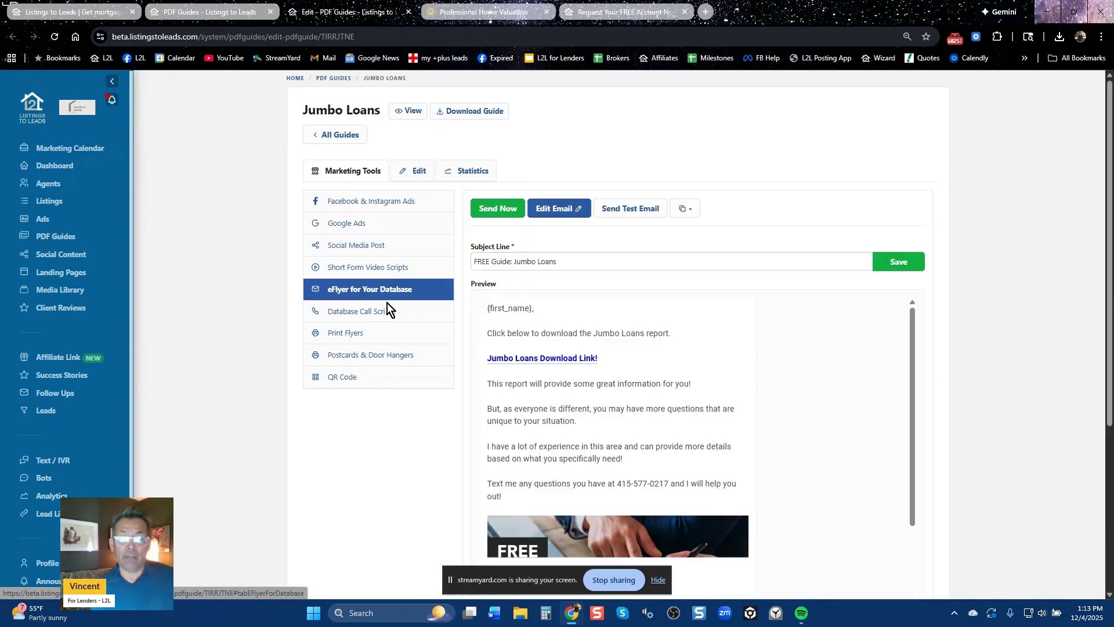
{"action": "left_click", "coordinate": [374, 338]}
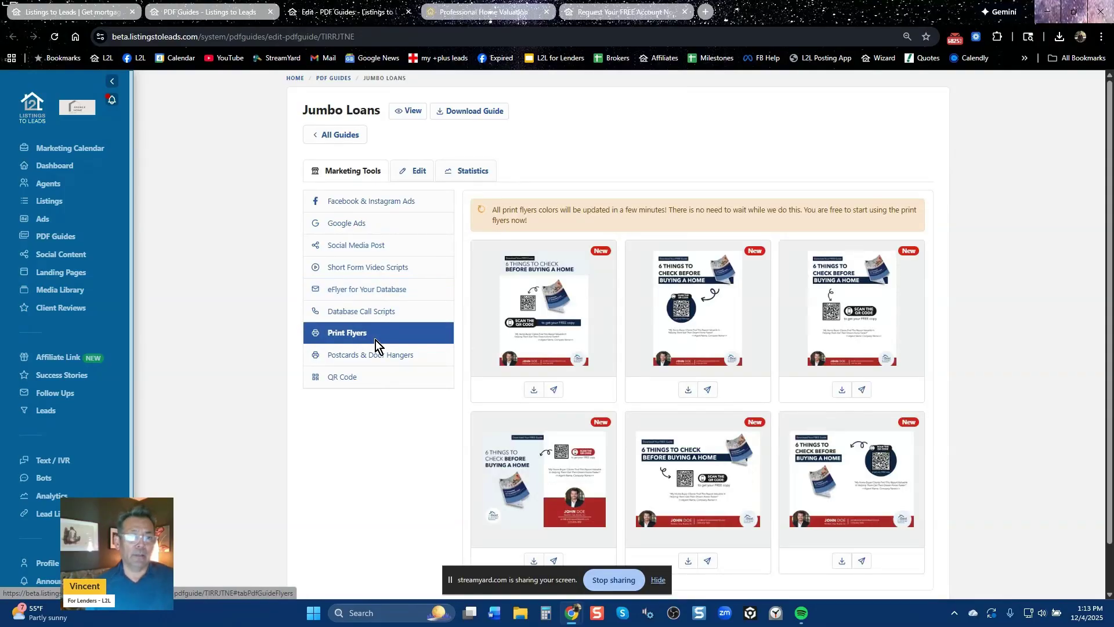
{"action": "left_click", "coordinate": [241, 14]}
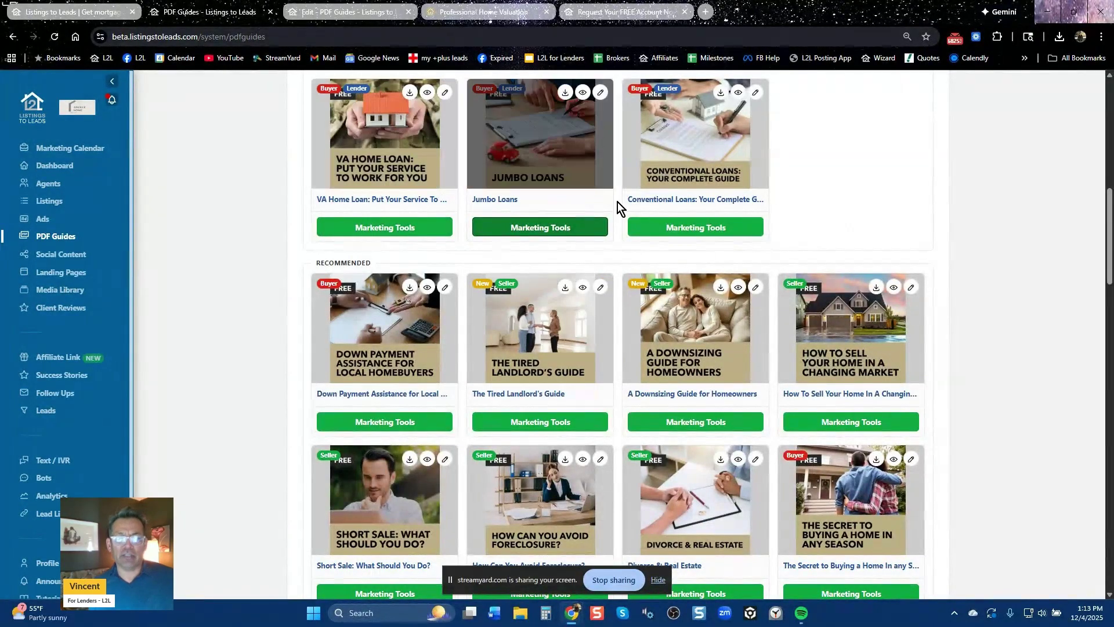
Scroll the PDF guides, then open Landing Pages with Get Pre Qualified, Free Home Values and Down Payment Assistance templates
{"action": "scroll", "coordinate": [468, 311], "scroll_direction": "down", "scroll_amount": 6}
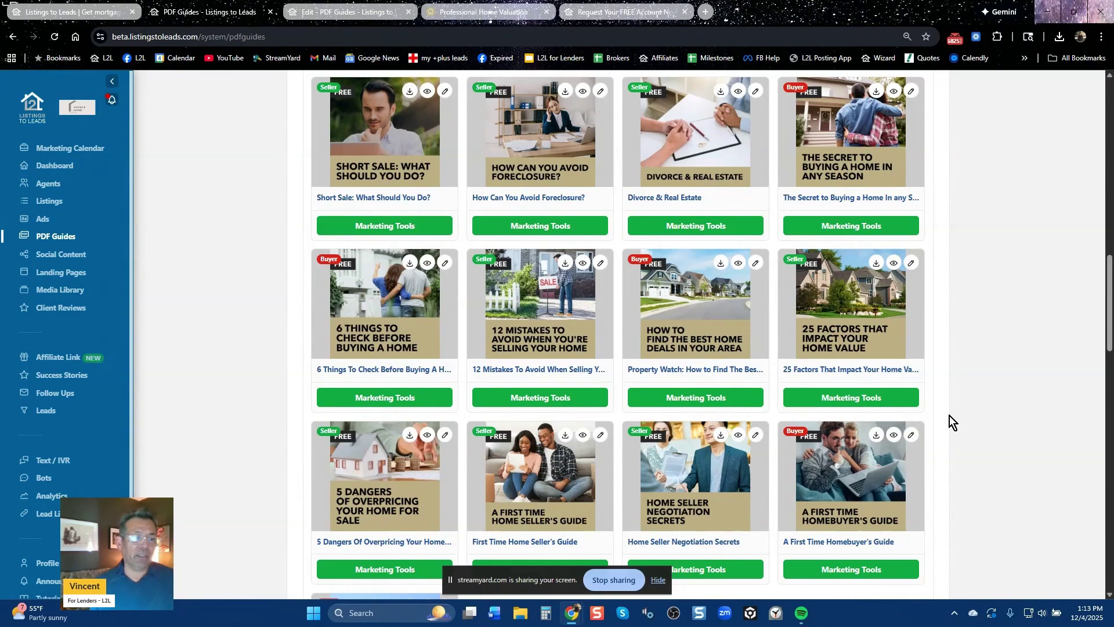
{"action": "left_click", "coordinate": [73, 275]}
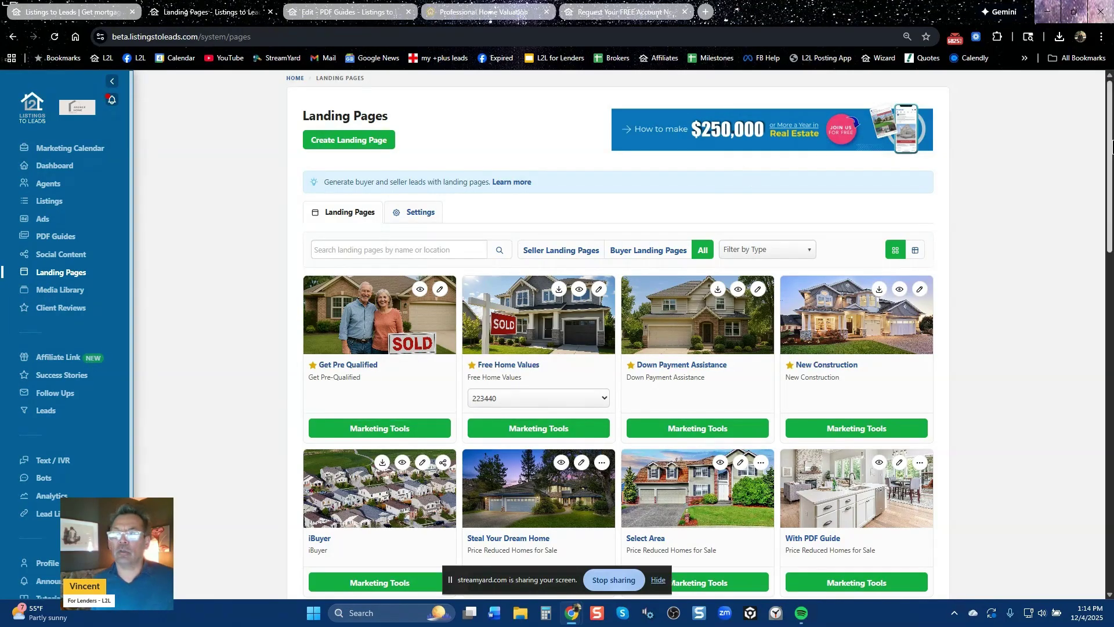
{"action": "left_click_drag", "start_coordinate": [1112, 148], "coordinate": [1071, 187]}
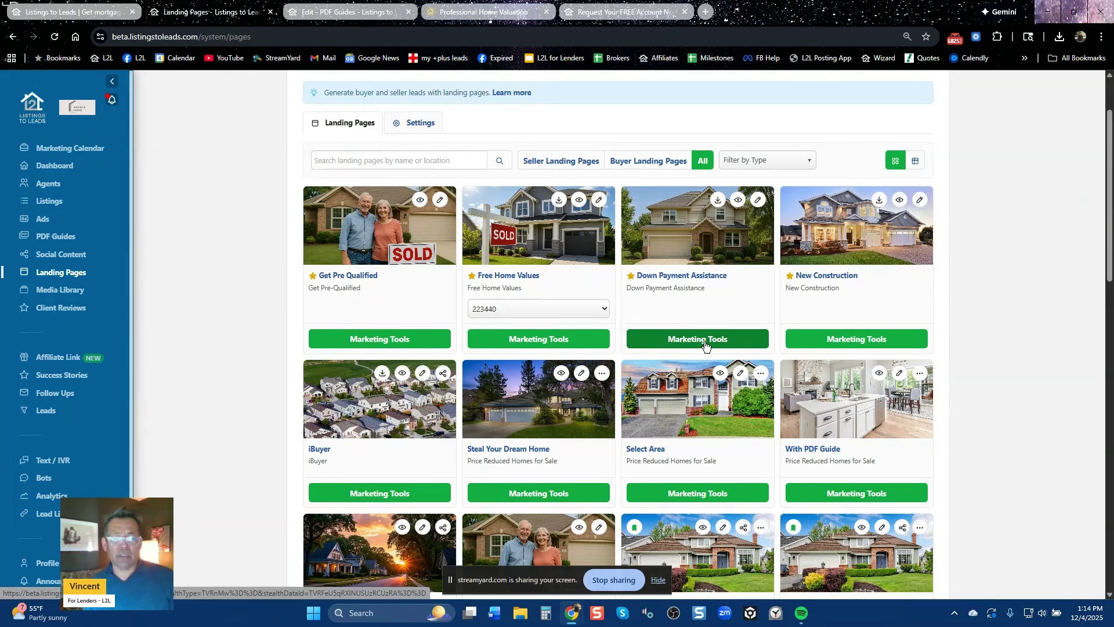
Open the Down Payment Assistance landing page's marketing tools, showing its five past Facebook & Instagram ads
{"action": "left_click", "coordinate": [705, 342]}
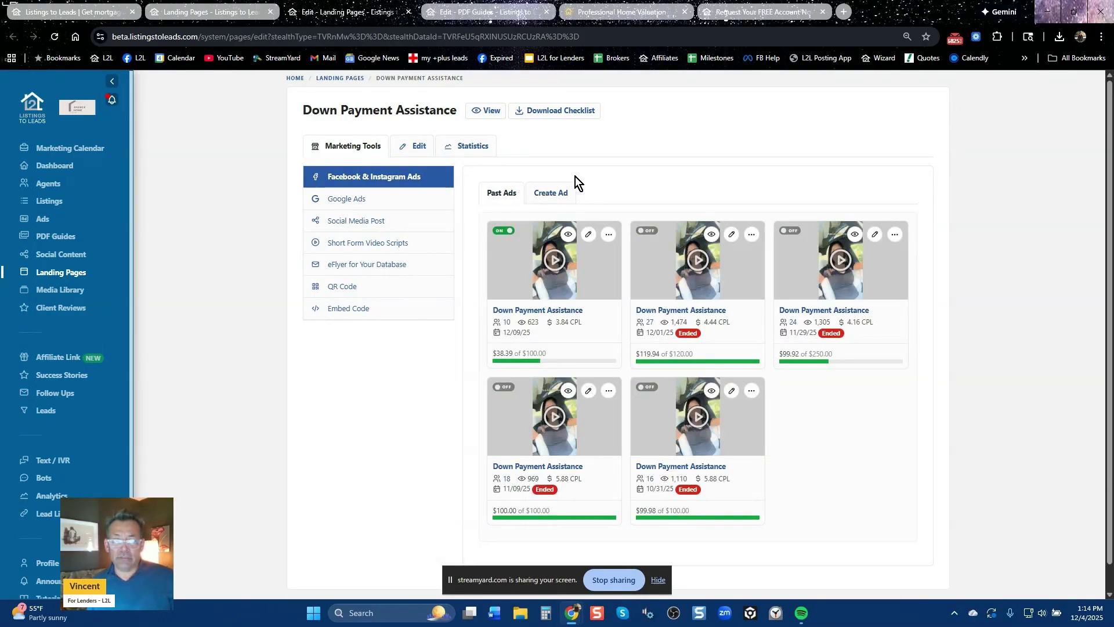
Start a new Down Payment Assistance ad draft with $35 lifetime budget and editable ad text
{"action": "left_click", "coordinate": [552, 193]}
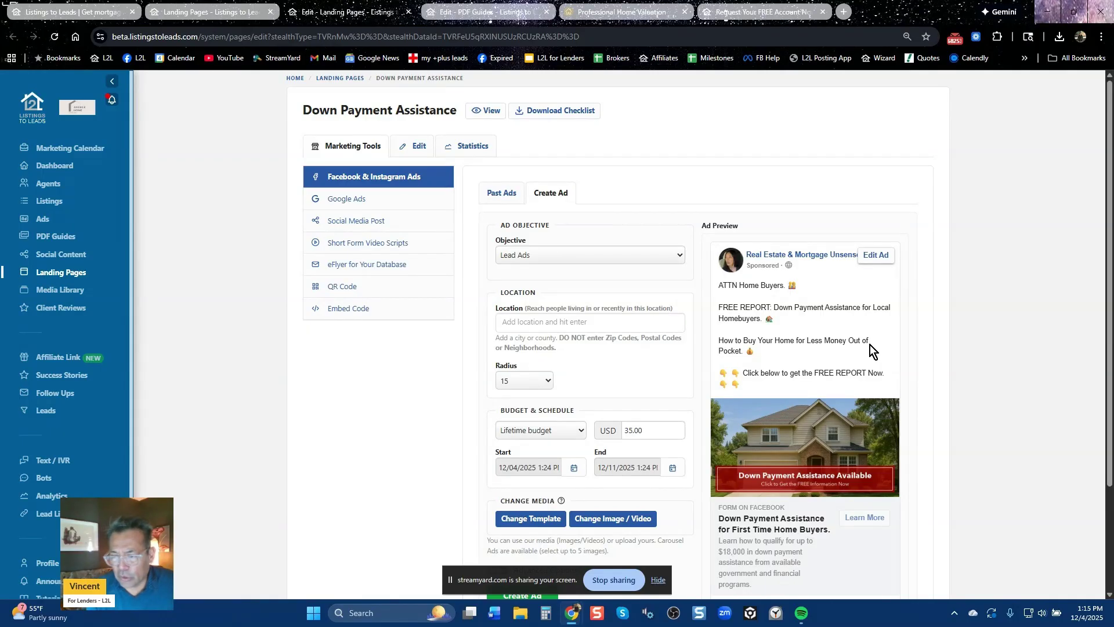
{"action": "left_click", "coordinate": [819, 344]}
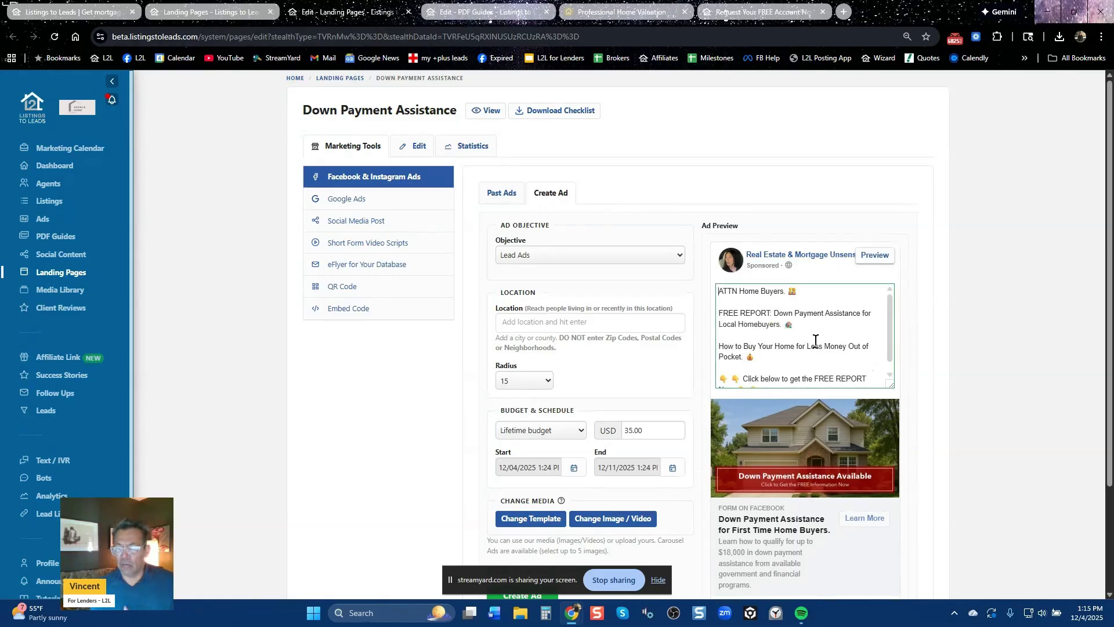
{"action": "left_click", "coordinate": [567, 327]}
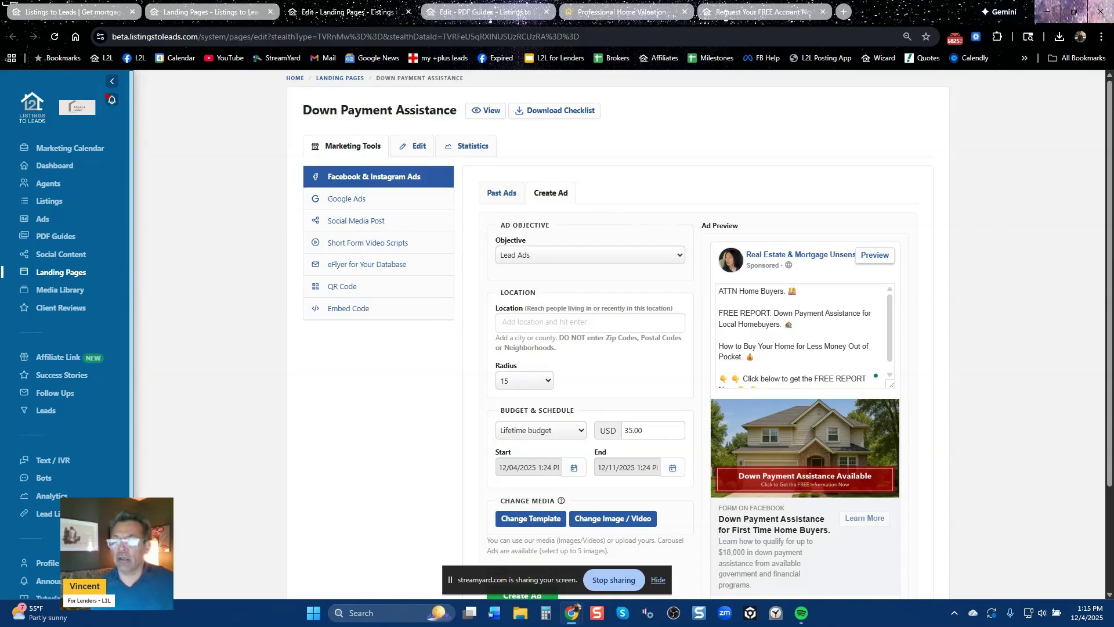
{"action": "key", "text": "ctrl+a"}
{"action": "scroll", "coordinate": [1049, 406], "scroll_direction": "down", "scroll_amount": 3}
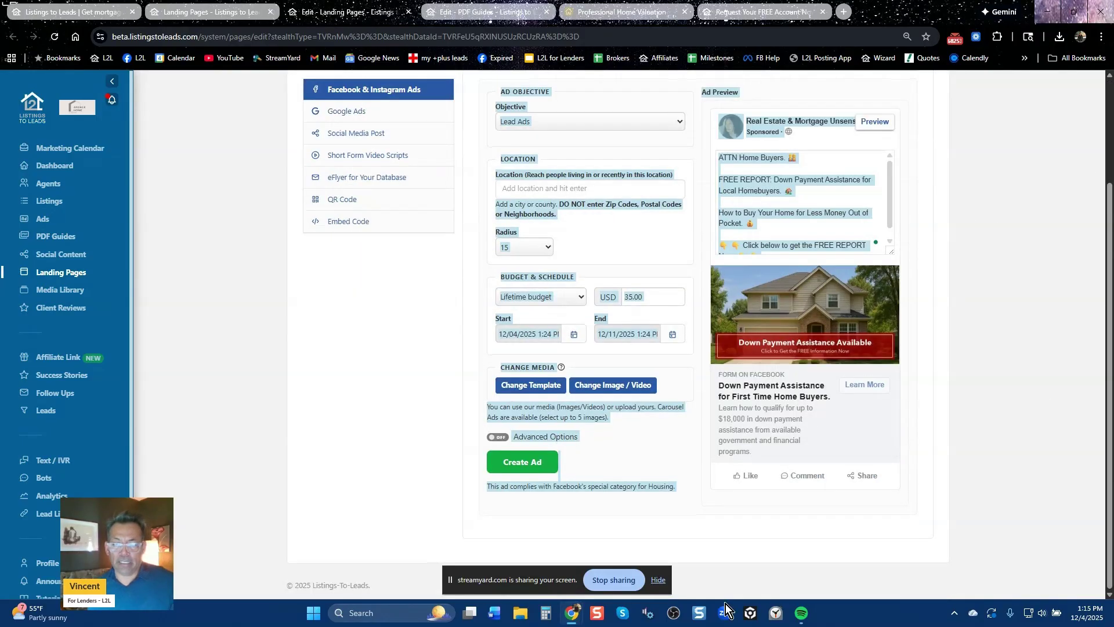
{"action": "left_click", "coordinate": [659, 580]}
{"action": "left_click", "coordinate": [995, 448]}
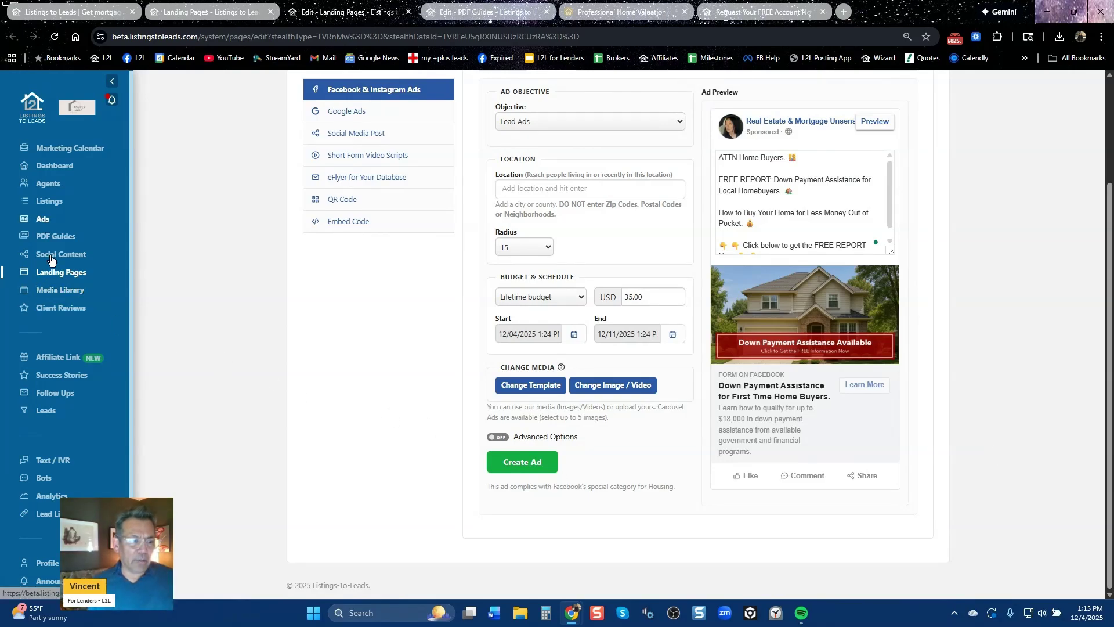
{"action": "left_click", "coordinate": [44, 221]}
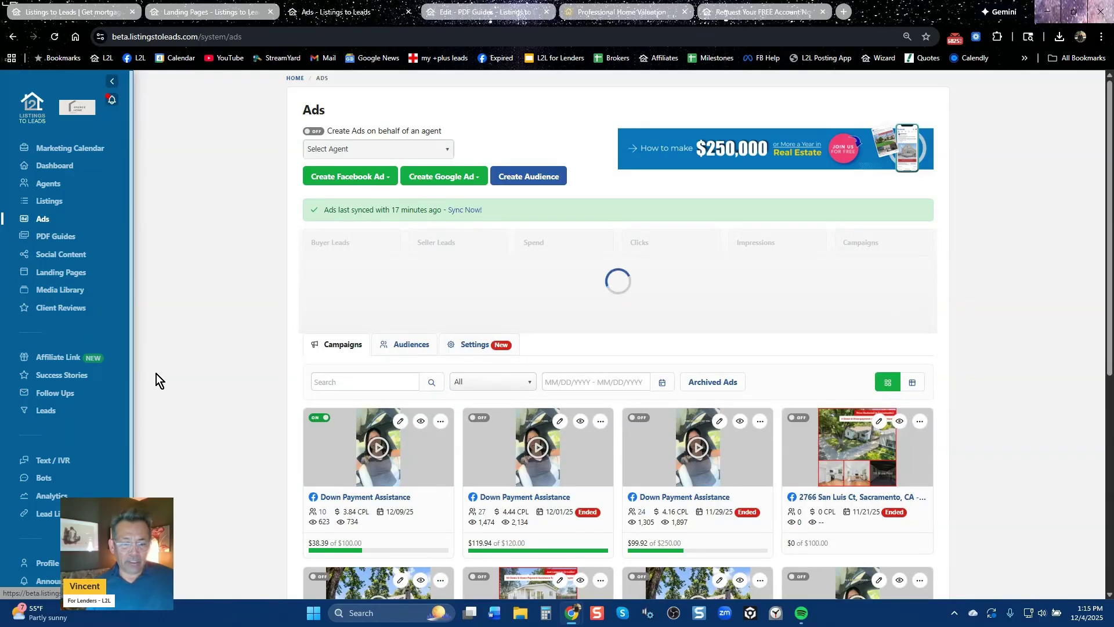
Review the campaign cards totalling 828 buyer leads, $4,333.13 spend and 46 campaigns, then enable agent ads
{"action": "scroll", "coordinate": [157, 374], "scroll_direction": "down", "scroll_amount": 6}
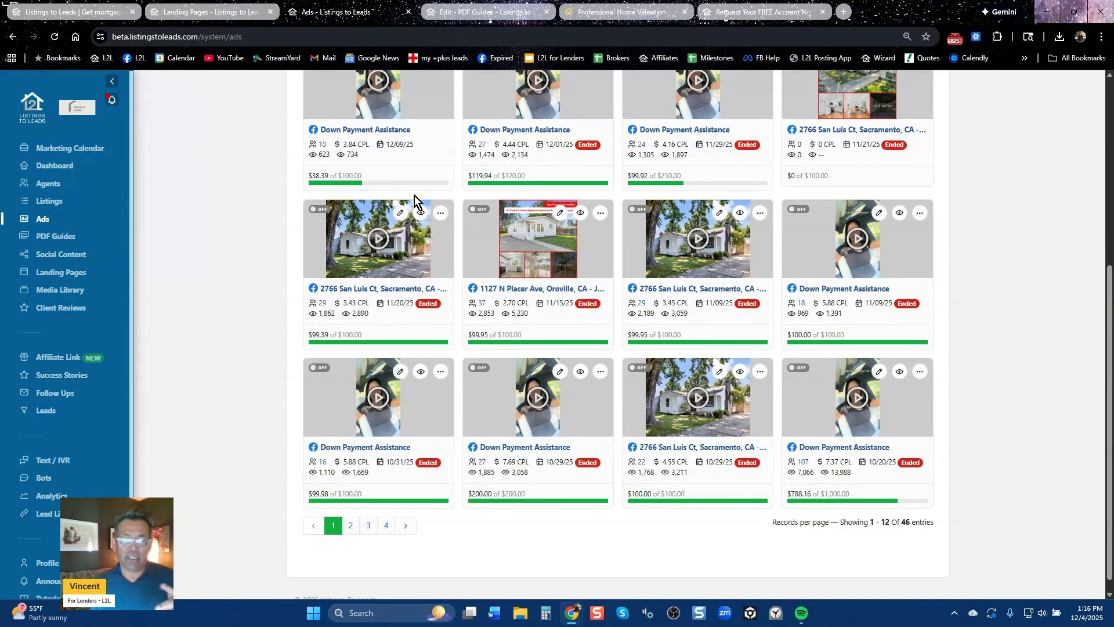
{"action": "scroll", "coordinate": [415, 196], "scroll_direction": "up", "scroll_amount": 5}
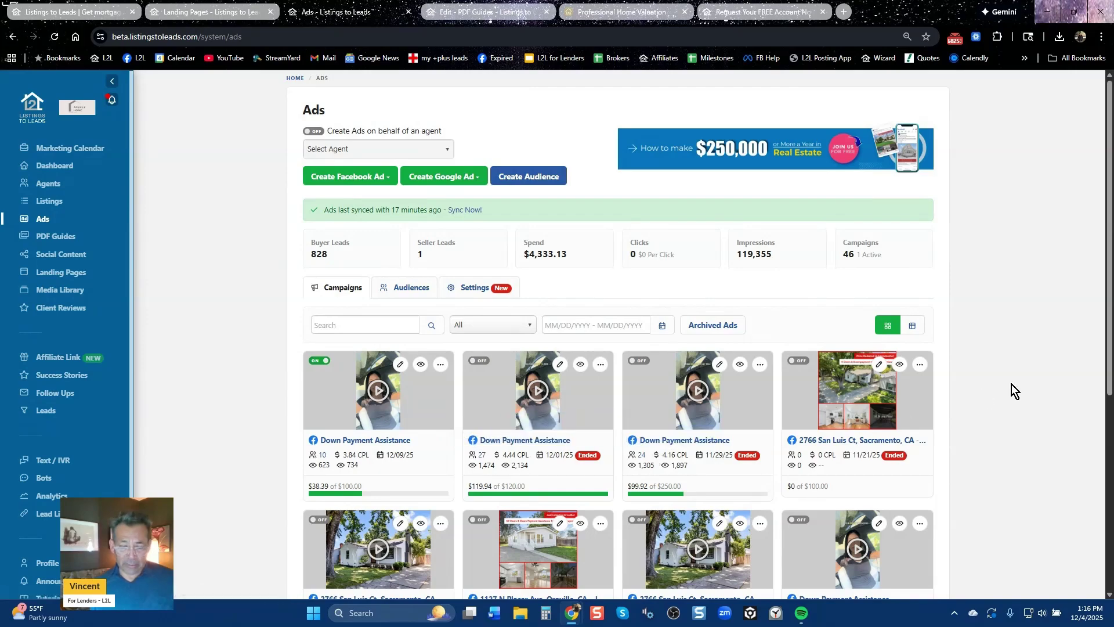
{"action": "scroll", "coordinate": [1012, 382], "scroll_direction": "down", "scroll_amount": 5}
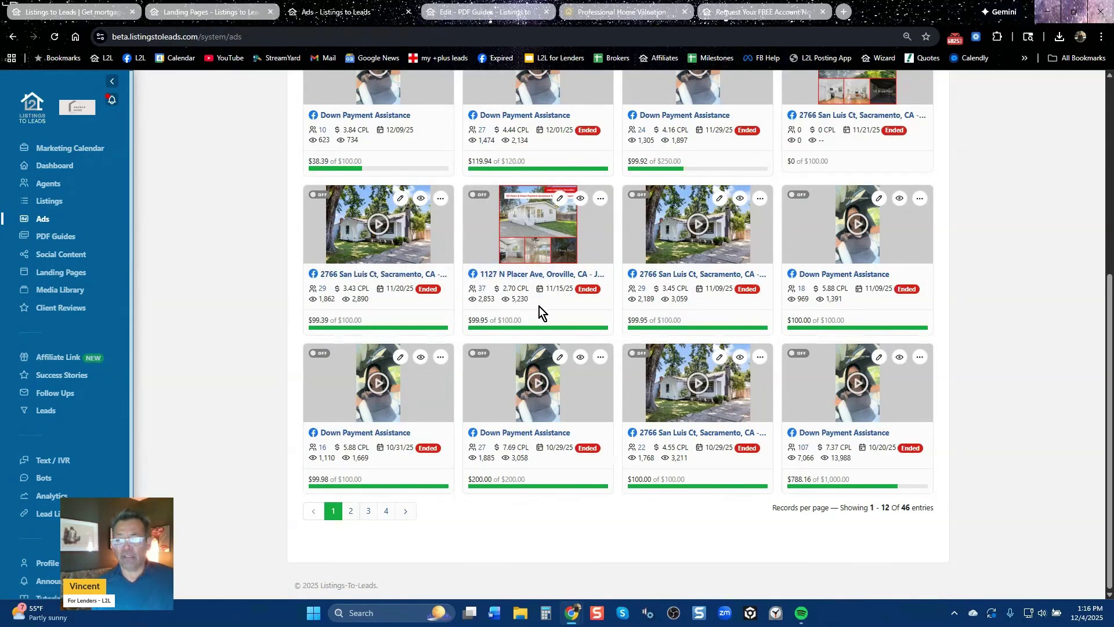
{"action": "scroll", "coordinate": [557, 327], "scroll_direction": "up", "scroll_amount": 5}
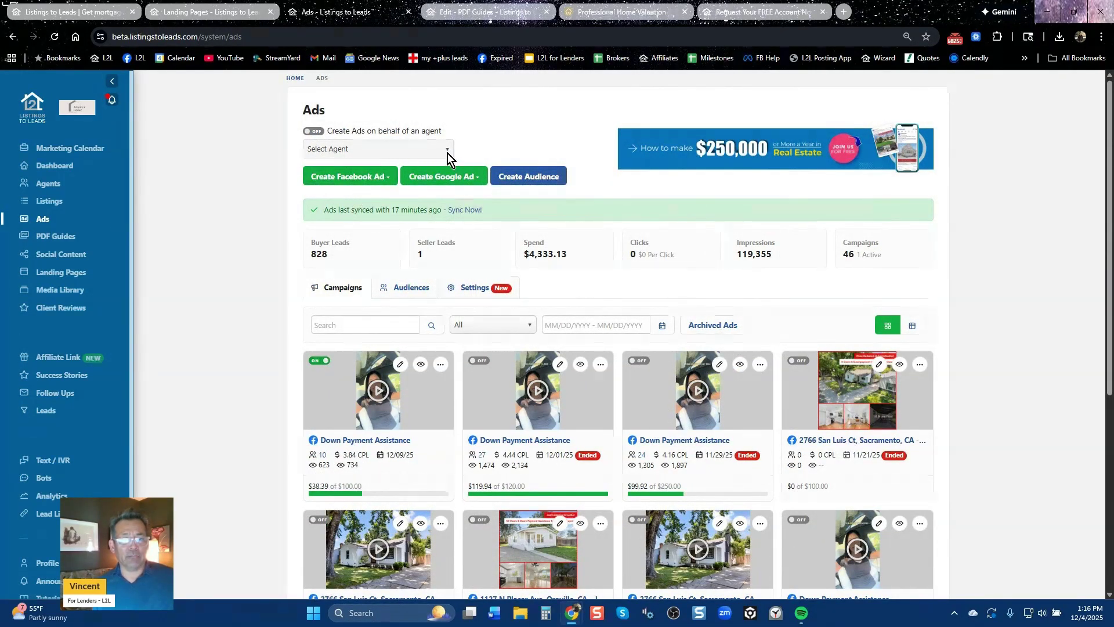
{"action": "left_click", "coordinate": [314, 131]}
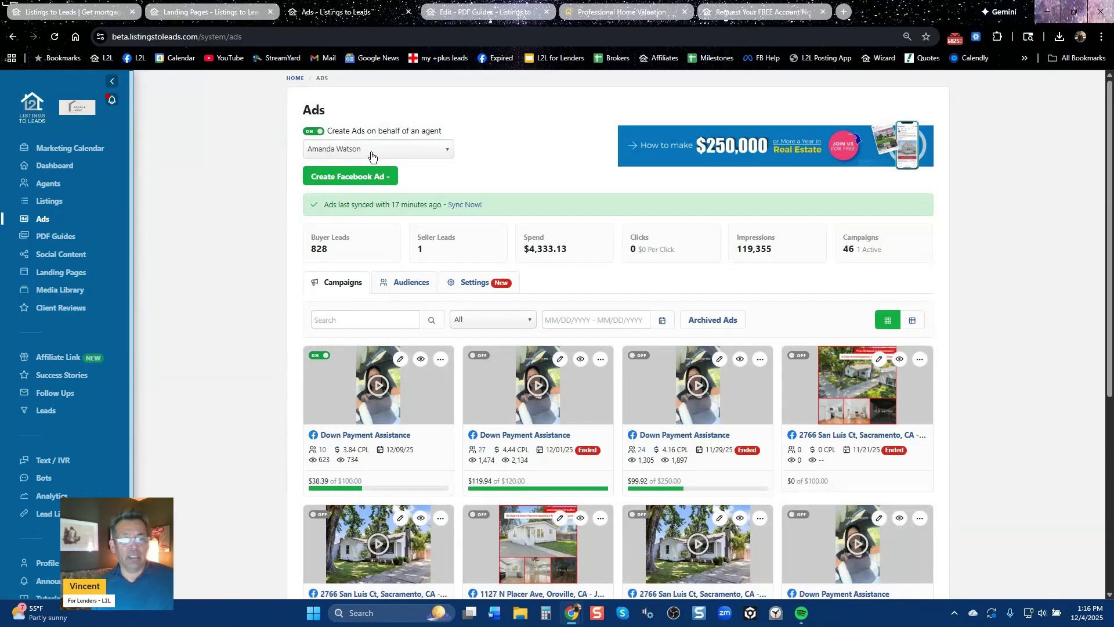
Try starting a Facebook listing ad for the first agent, then close that dialog
{"action": "left_click", "coordinate": [371, 155]}
{"action": "left_click", "coordinate": [362, 197]}
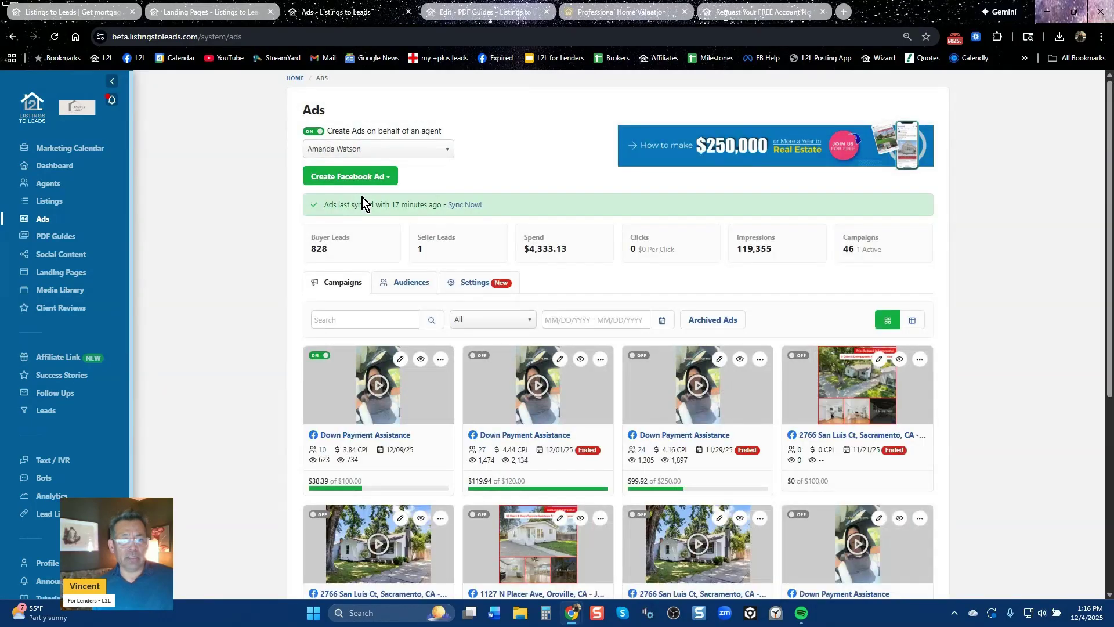
{"action": "left_click", "coordinate": [348, 177]}
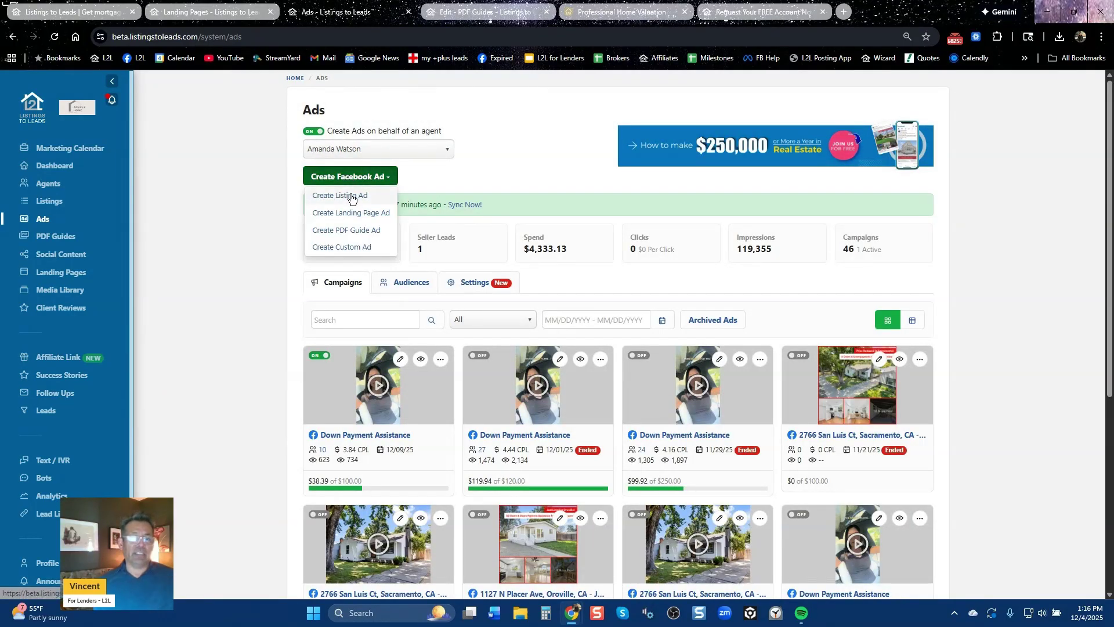
{"action": "left_click", "coordinate": [349, 195]}
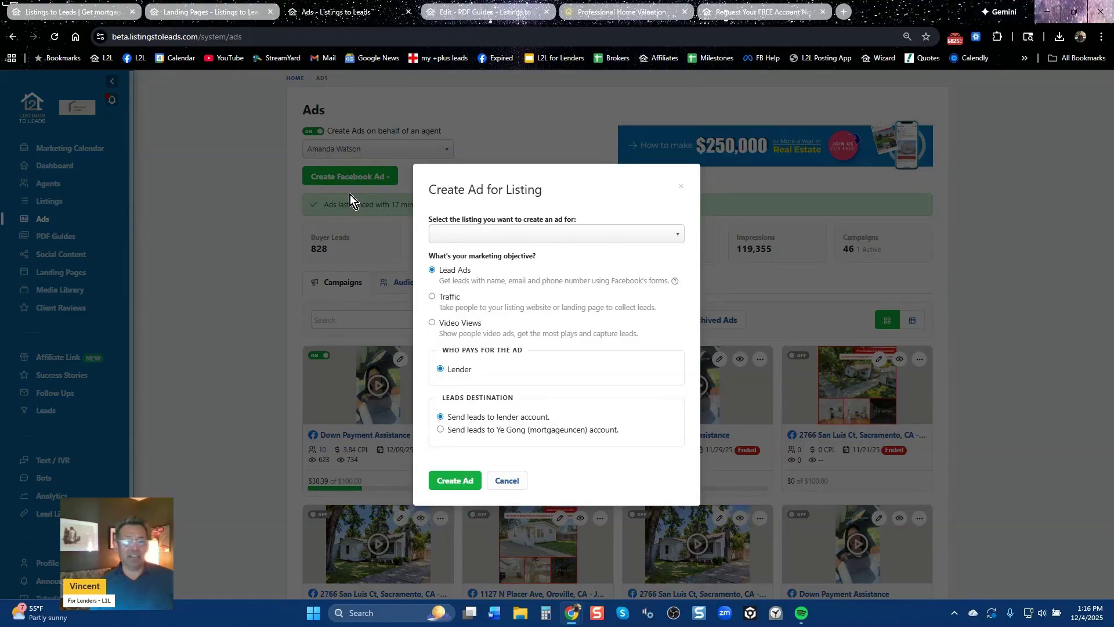
{"action": "left_click", "coordinate": [523, 233]}
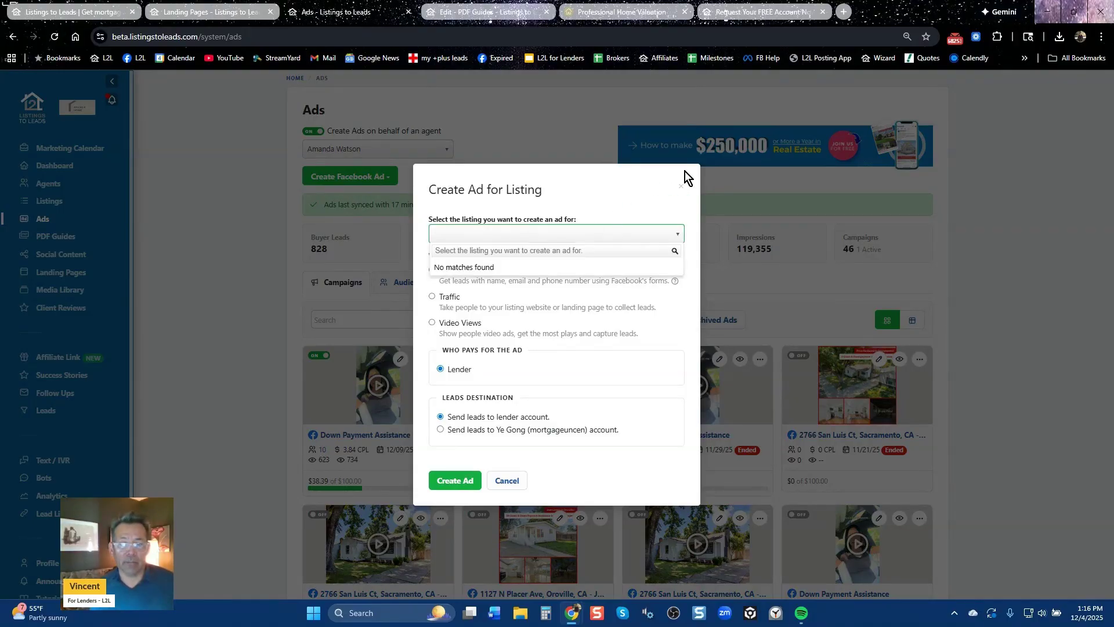
{"action": "left_click", "coordinate": [682, 186]}
{"action": "left_click", "coordinate": [411, 152]}
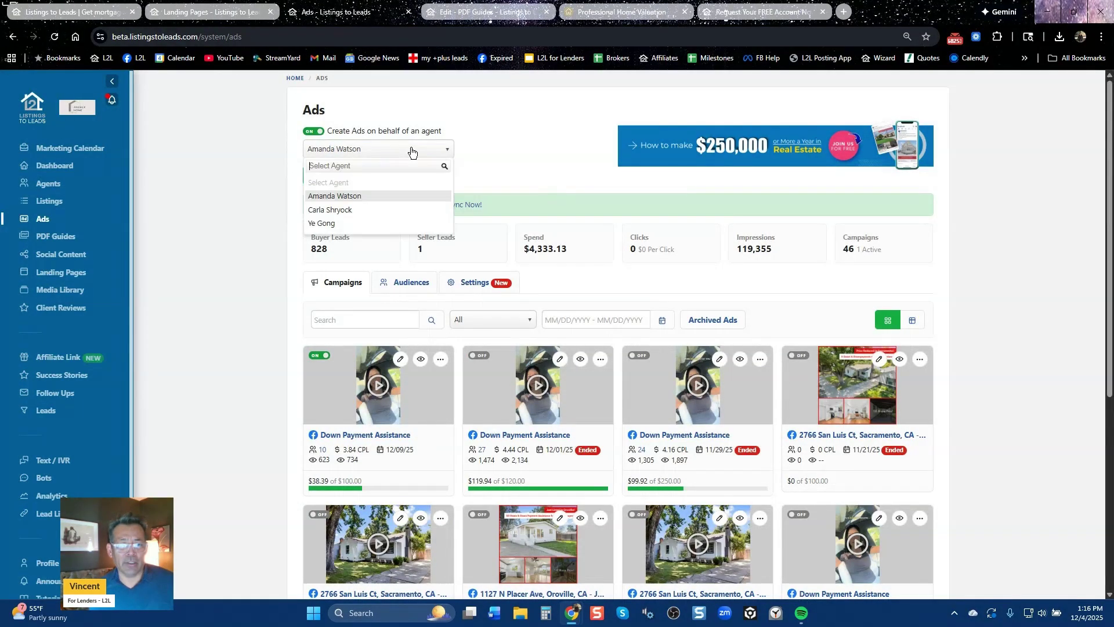
{"action": "left_click", "coordinate": [375, 224]}
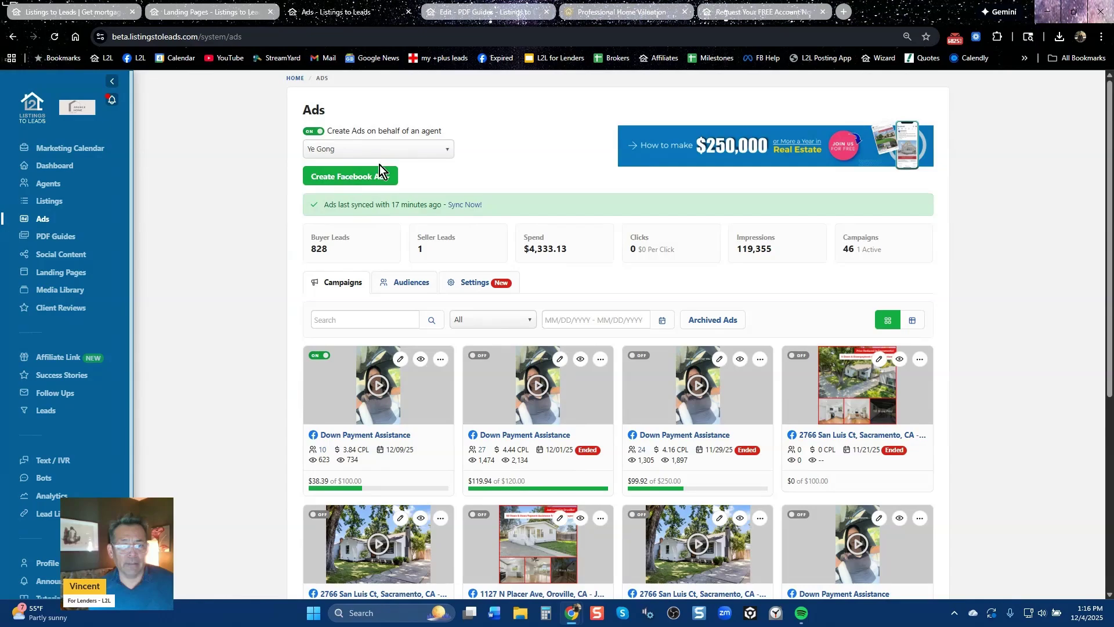
{"action": "left_click", "coordinate": [369, 182]}
{"action": "left_click", "coordinate": [368, 195]}
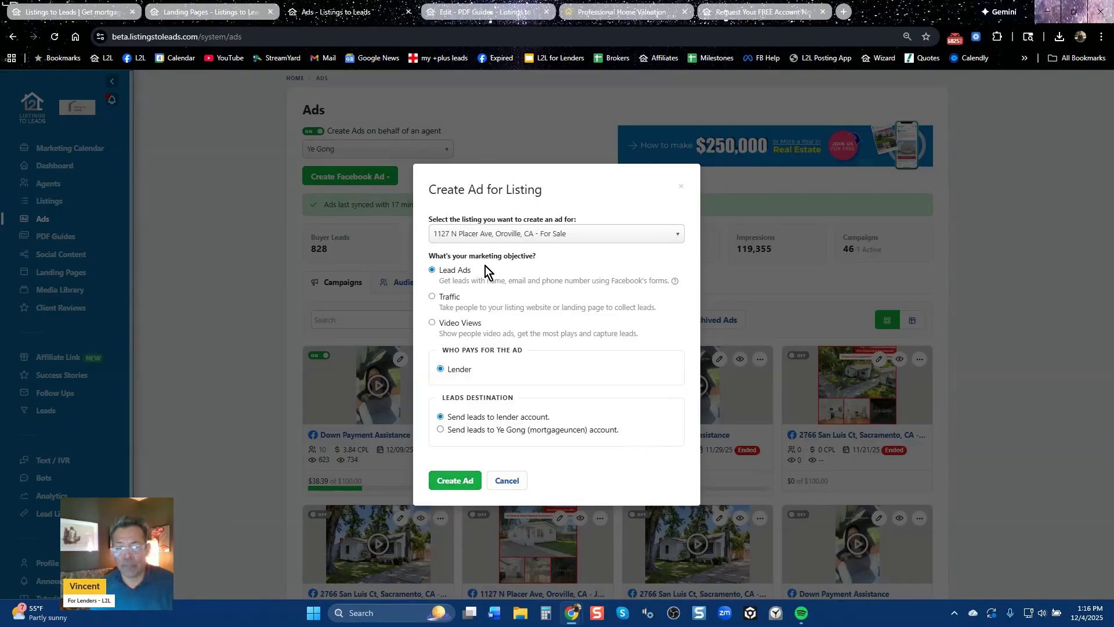
{"action": "left_click_drag", "start_coordinate": [649, 283], "coordinate": [441, 273]}
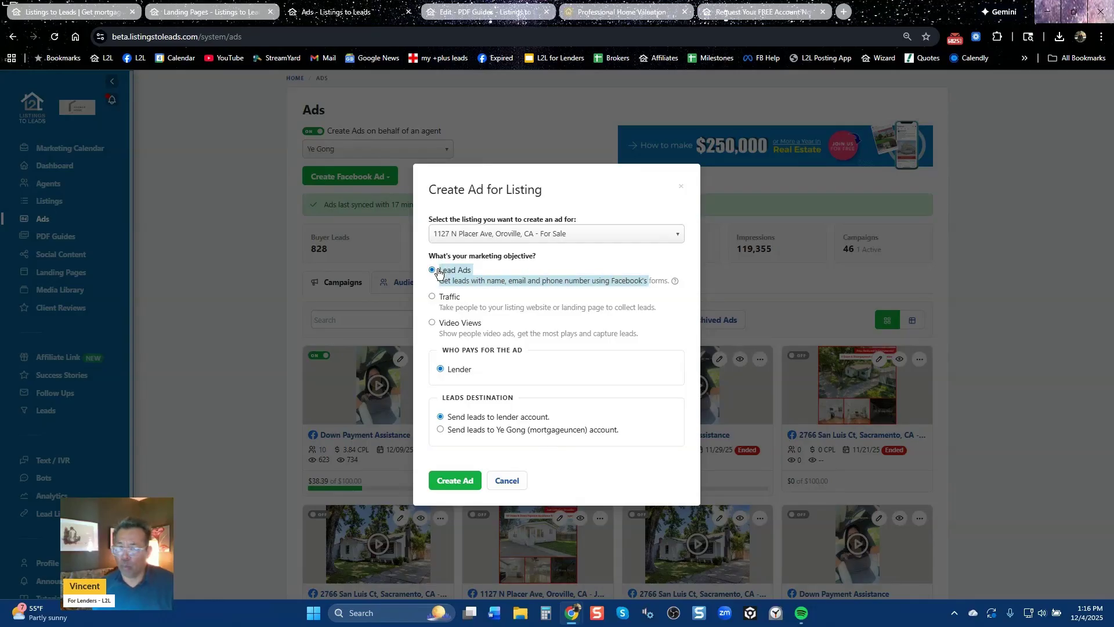
{"action": "left_click", "coordinate": [454, 481]}
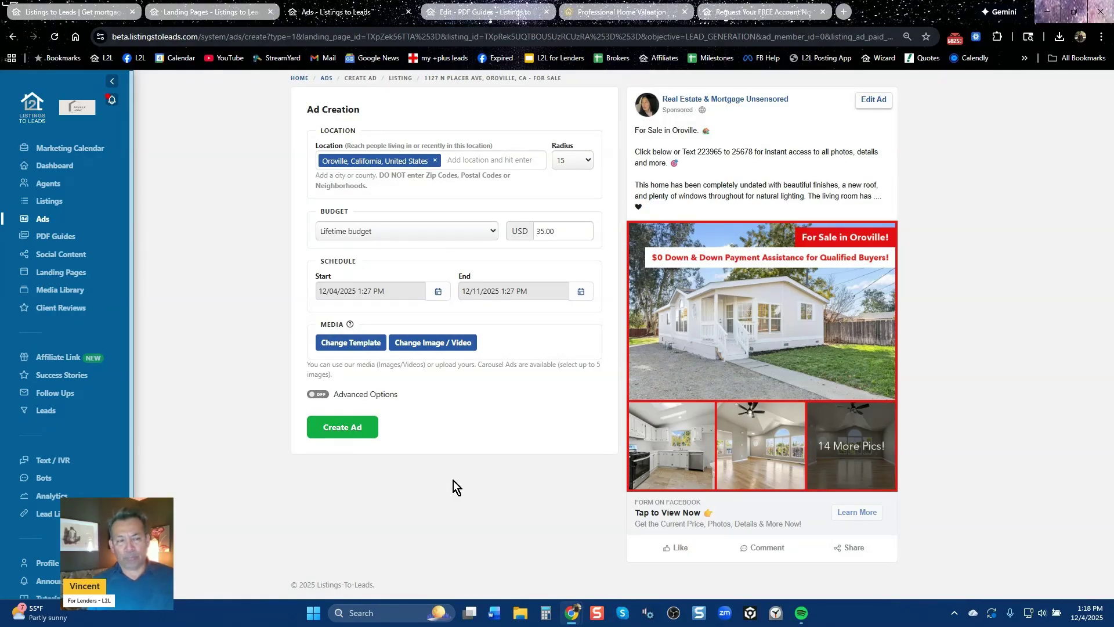
Open the Agents list showing the three agents with their companies and listing counts
{"action": "left_click", "coordinate": [51, 184]}
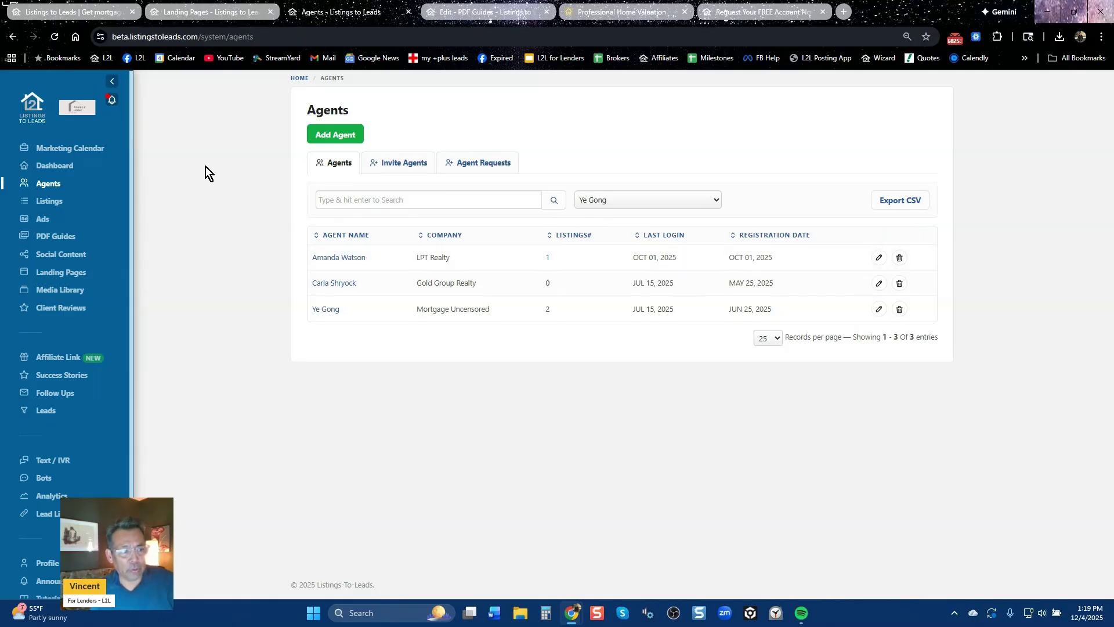
Show the Marketing Calendar's Resources: YouTube, Instagram, Facebook Mastermind, Live Webinars, Support Posts and Blog
{"action": "left_click", "coordinate": [88, 153]}
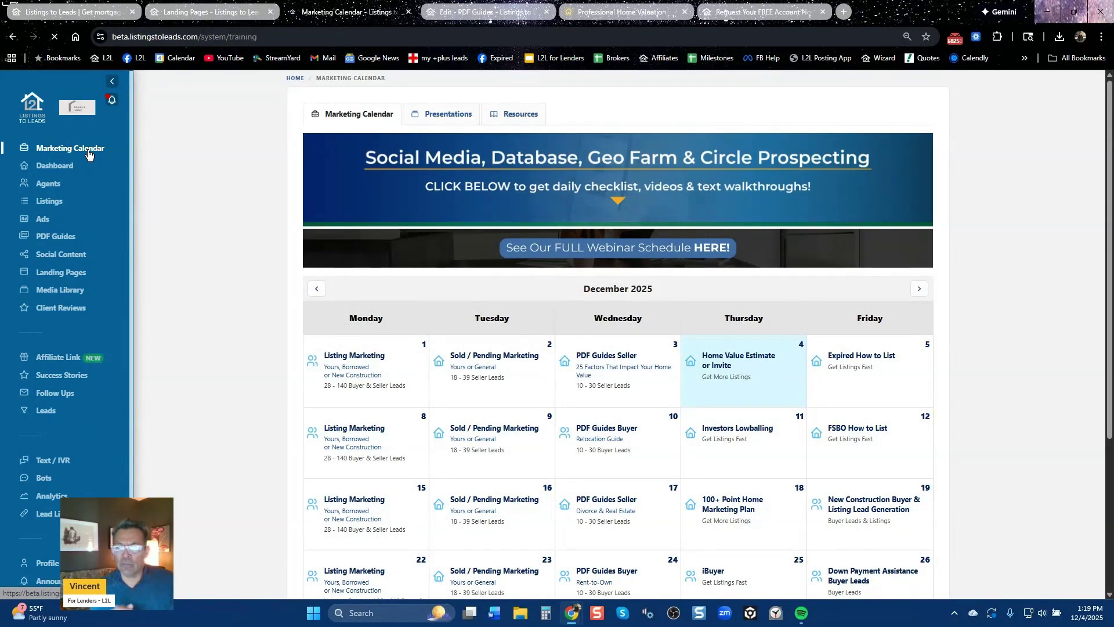
{"action": "left_click", "coordinate": [524, 113]}
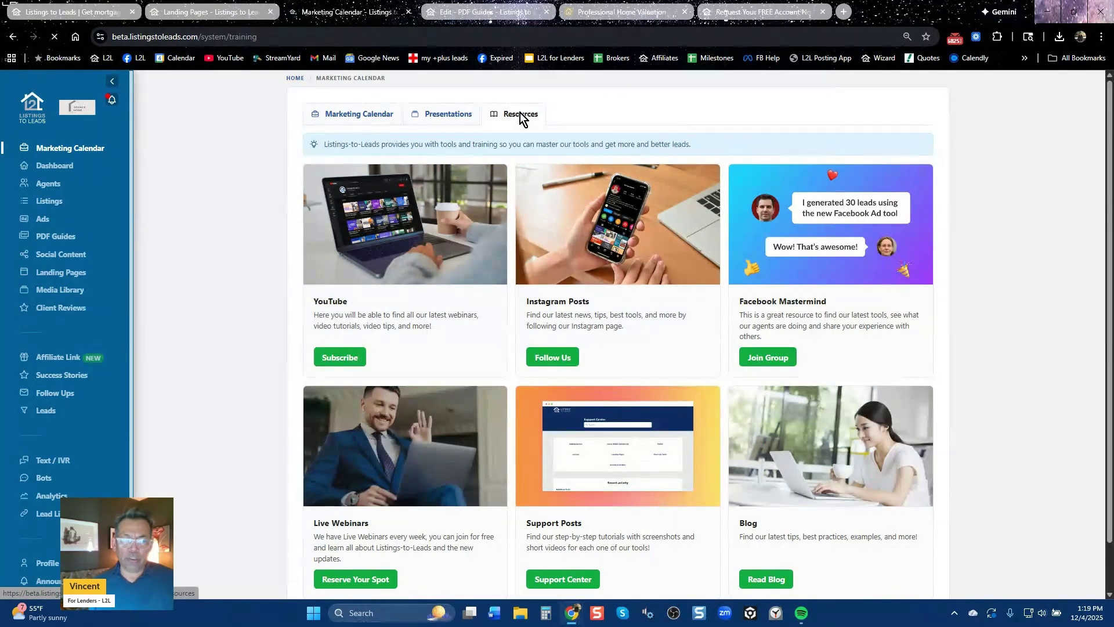
{"action": "scroll", "coordinate": [782, 514], "scroll_direction": "down", "scroll_amount": 2}
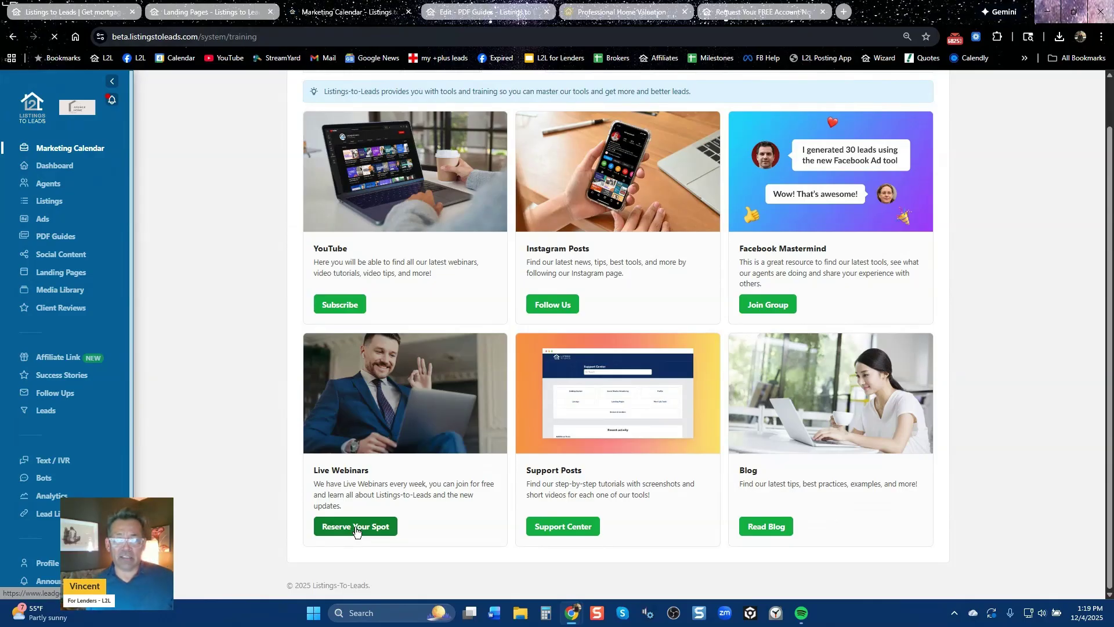
{"action": "scroll", "coordinate": [356, 530], "scroll_direction": "up", "scroll_amount": 1}
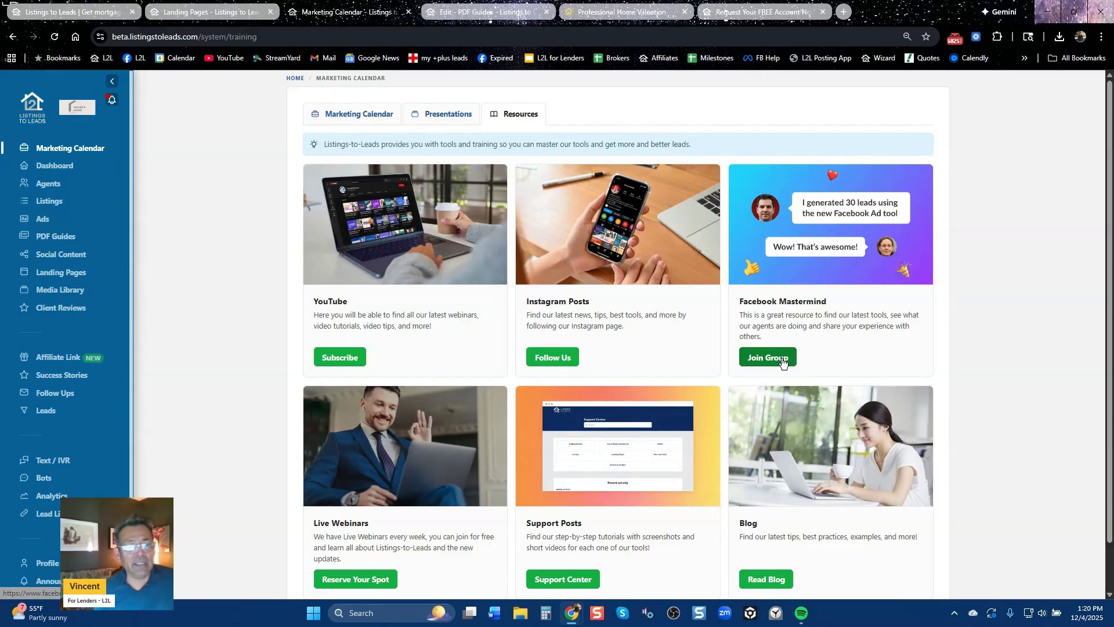
Browse the public site's agents page with its 14-day free trial, then go back to Landing Pages
{"action": "left_click", "coordinate": [96, 12]}
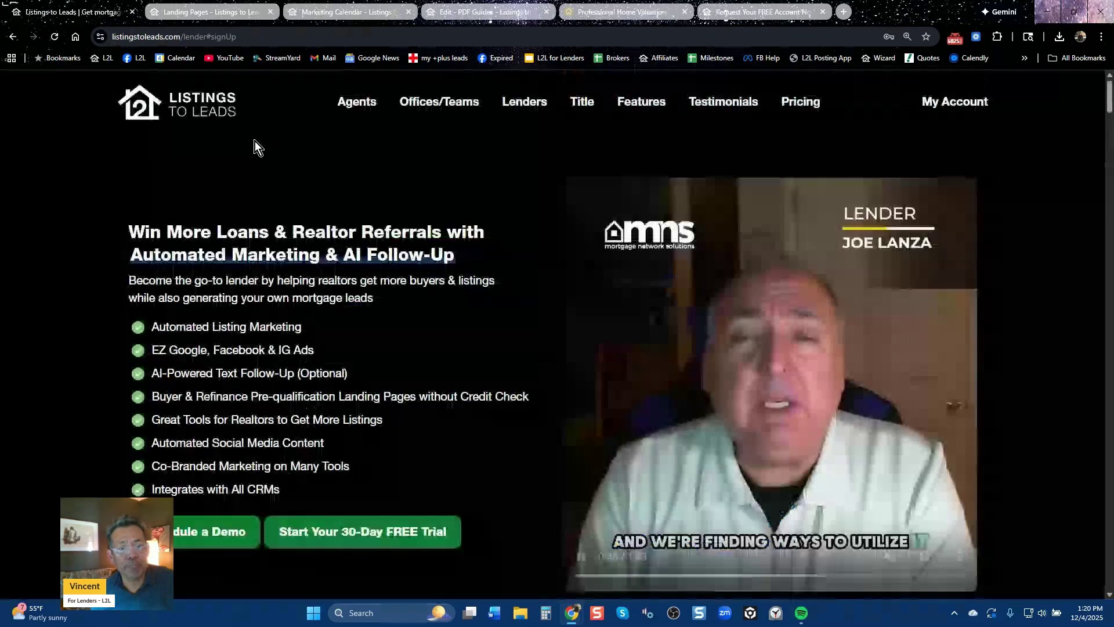
{"action": "left_click", "coordinate": [364, 108]}
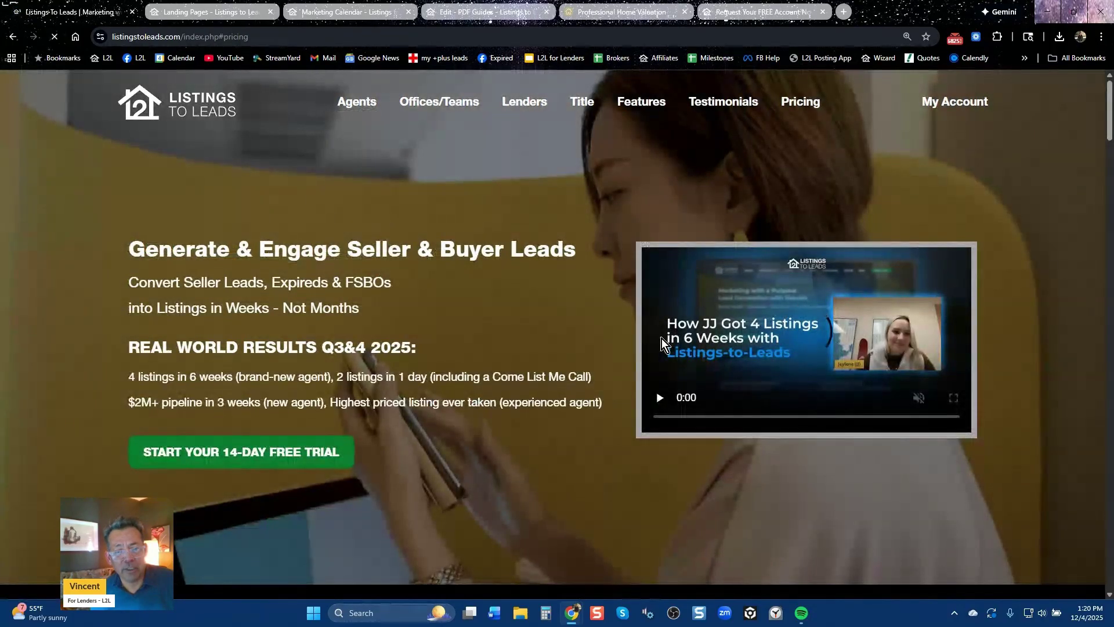
{"action": "scroll", "coordinate": [622, 354], "scroll_direction": "down", "scroll_amount": 5}
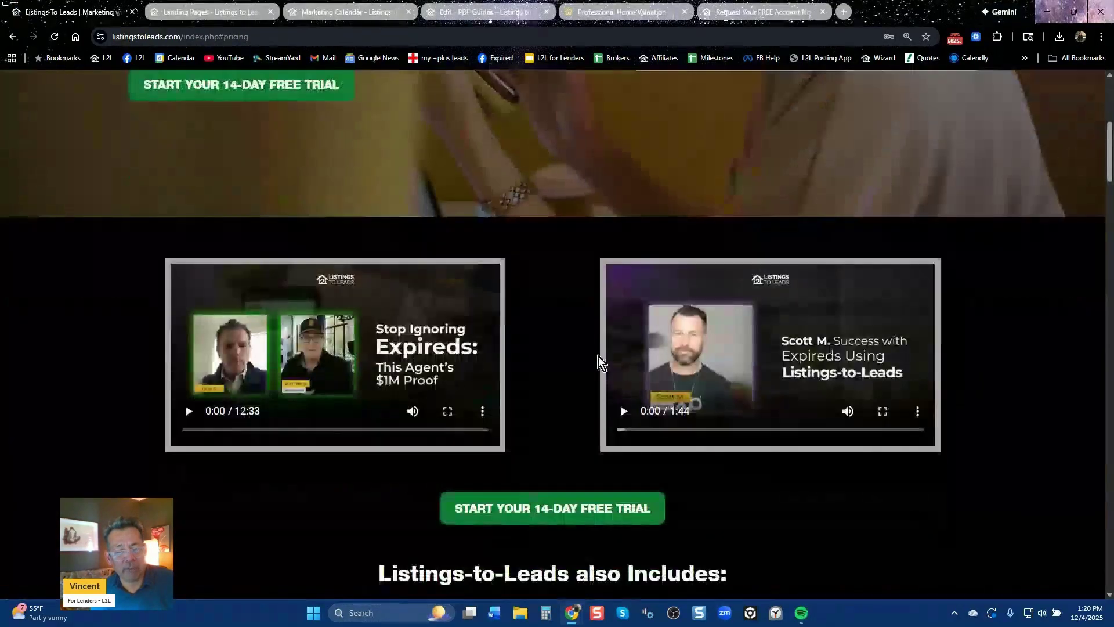
{"action": "left_click", "coordinate": [233, 15]}
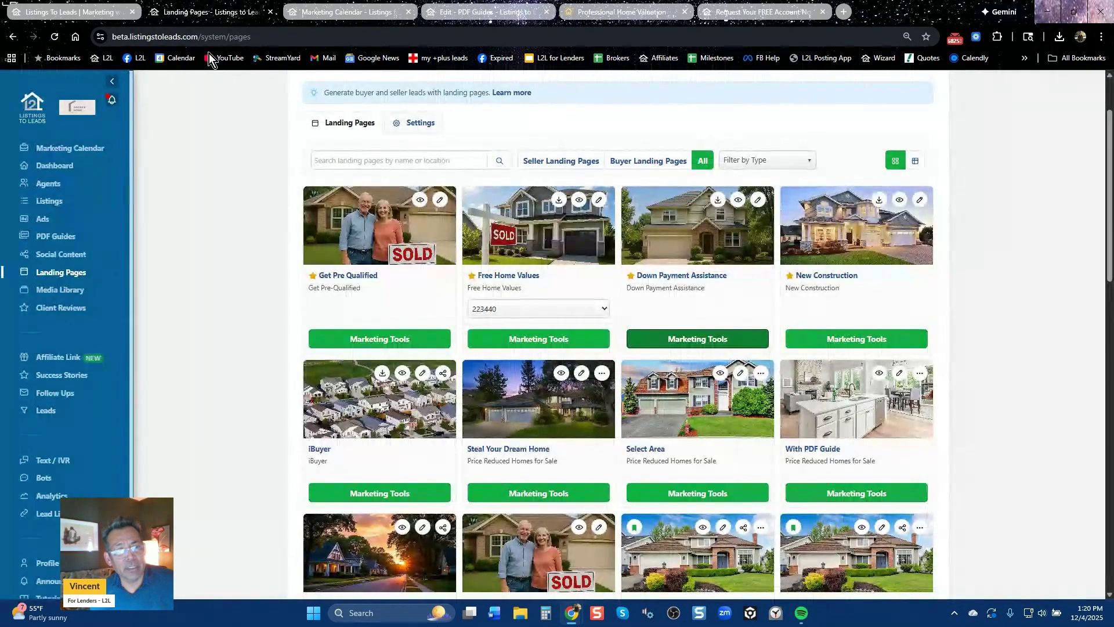
{"action": "left_click", "coordinate": [114, 104]}
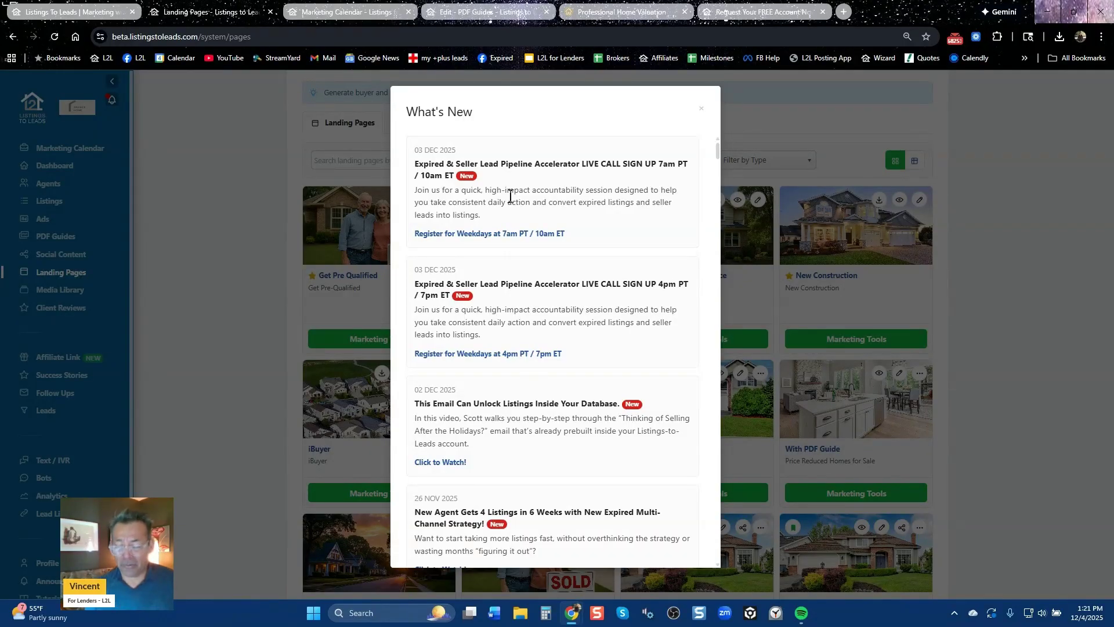
{"action": "left_click", "coordinate": [700, 110]}
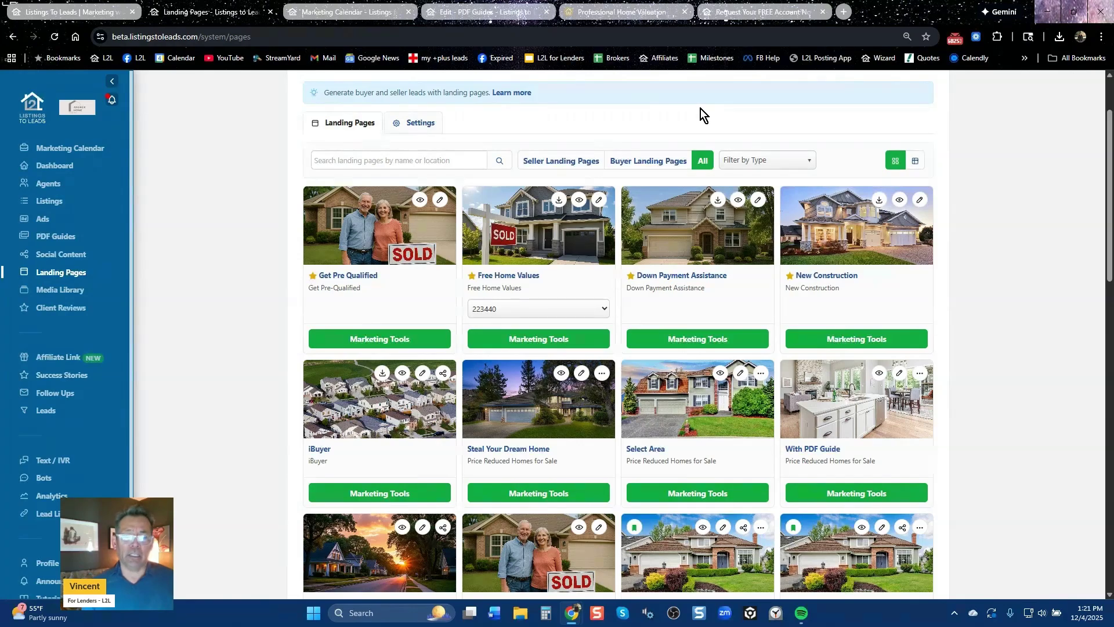
{"action": "scroll", "coordinate": [160, 296], "scroll_direction": "up", "scroll_amount": 2}
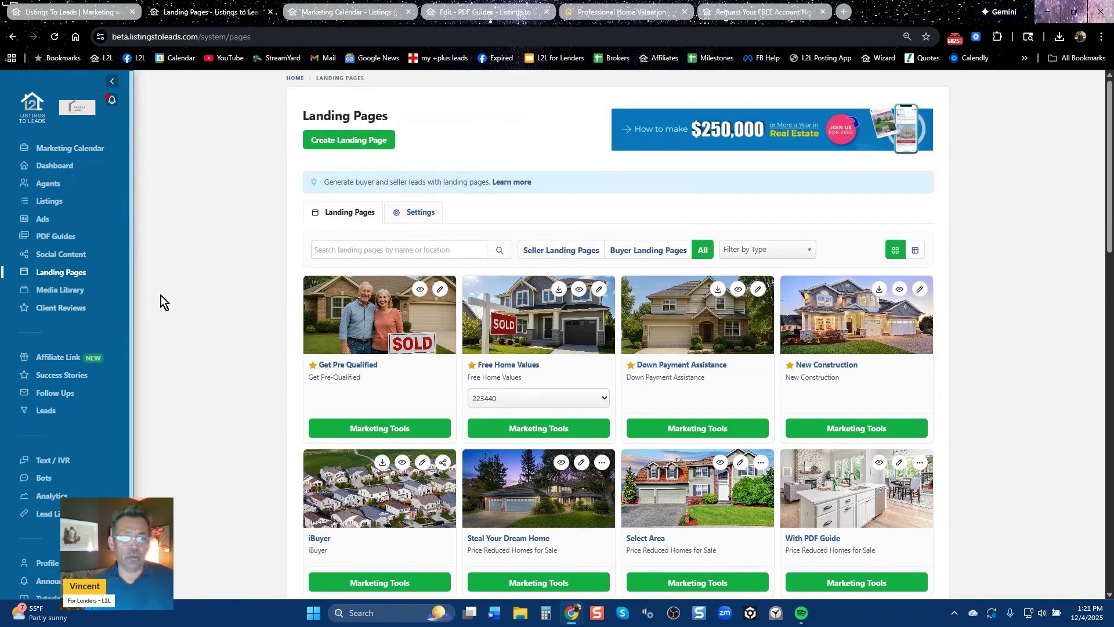
{"action": "left_click", "coordinate": [63, 166]}
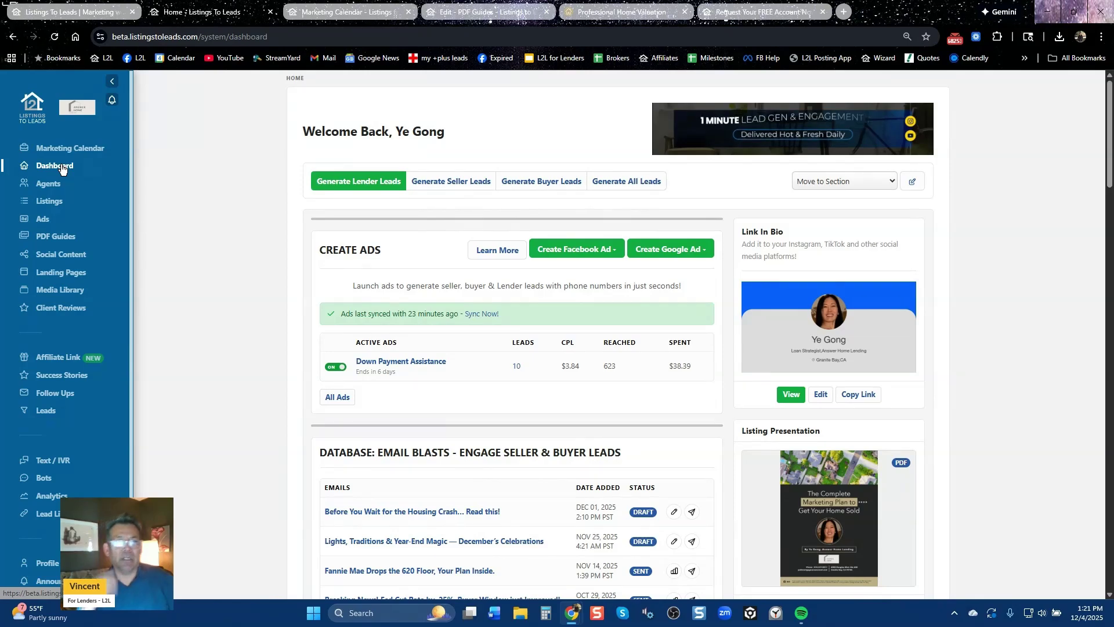
View the public site's Lenders page on automated marketing and AI follow-up for lenders
{"action": "left_click", "coordinate": [60, 9]}
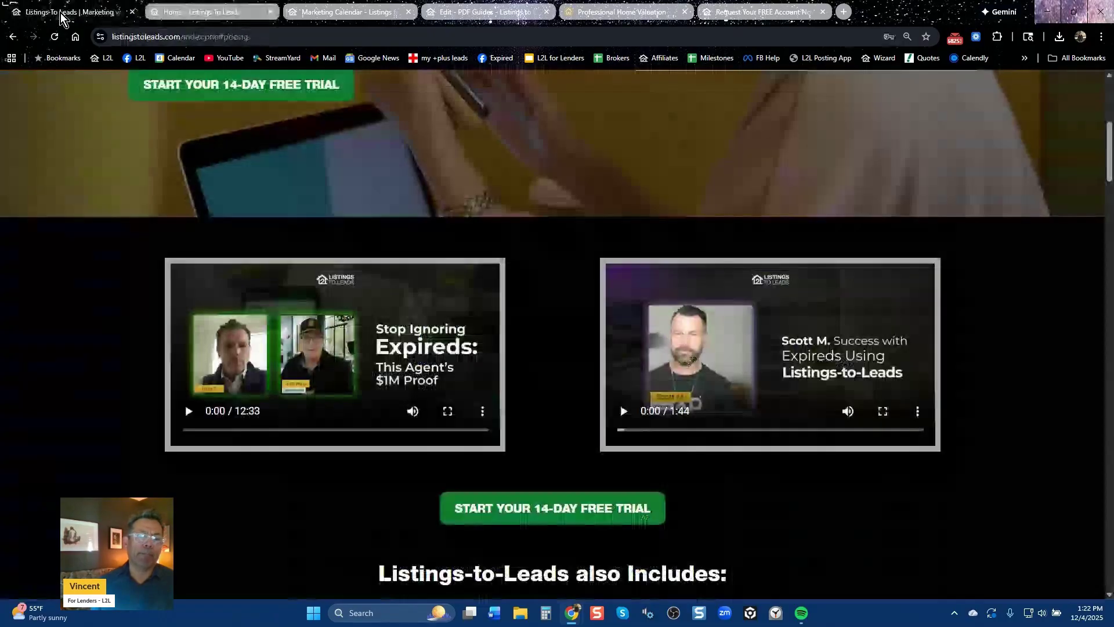
{"action": "scroll", "coordinate": [394, 148], "scroll_direction": "up", "scroll_amount": 6}
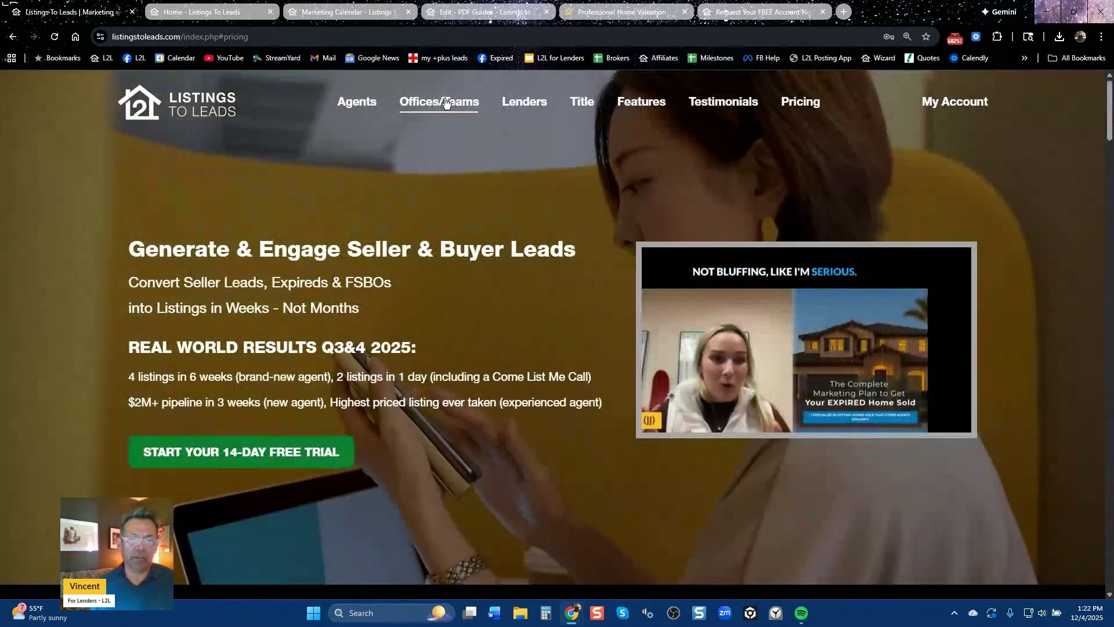
{"action": "left_click", "coordinate": [527, 107]}
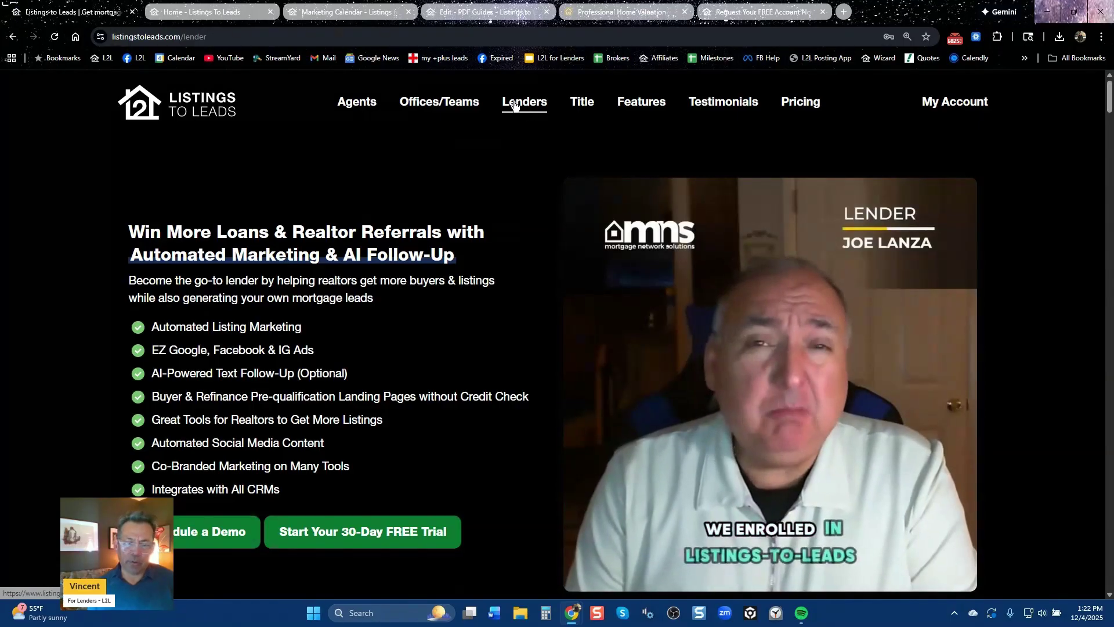
{"action": "scroll", "coordinate": [398, 467], "scroll_direction": "down", "scroll_amount": 6}
{"action": "scroll", "coordinate": [398, 468], "scroll_direction": "up", "scroll_amount": 6}
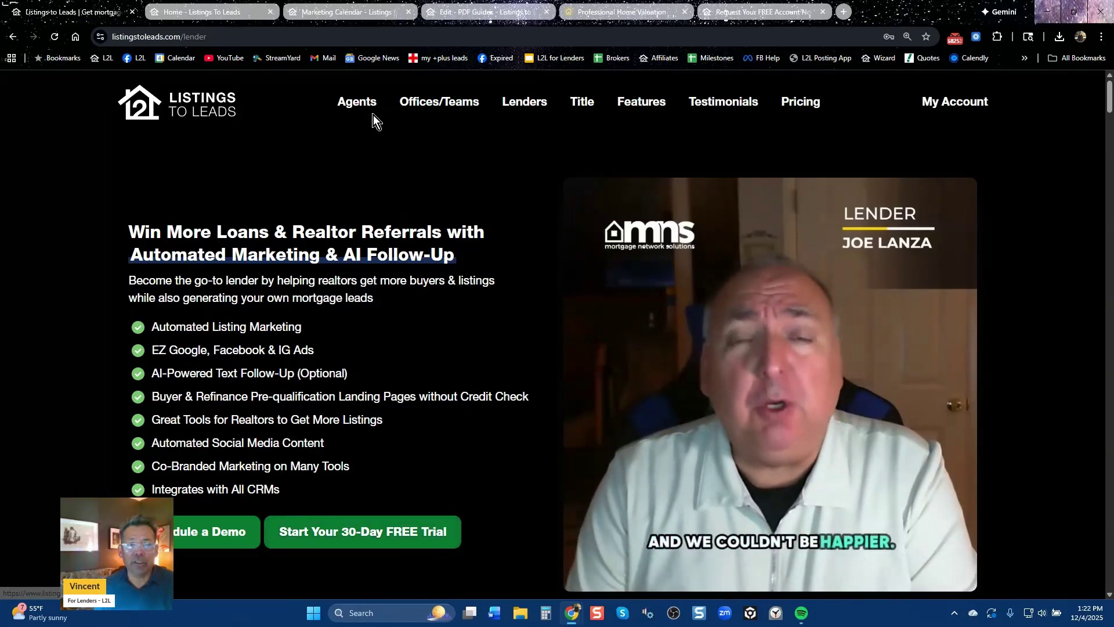
{"action": "left_click", "coordinate": [365, 15]}
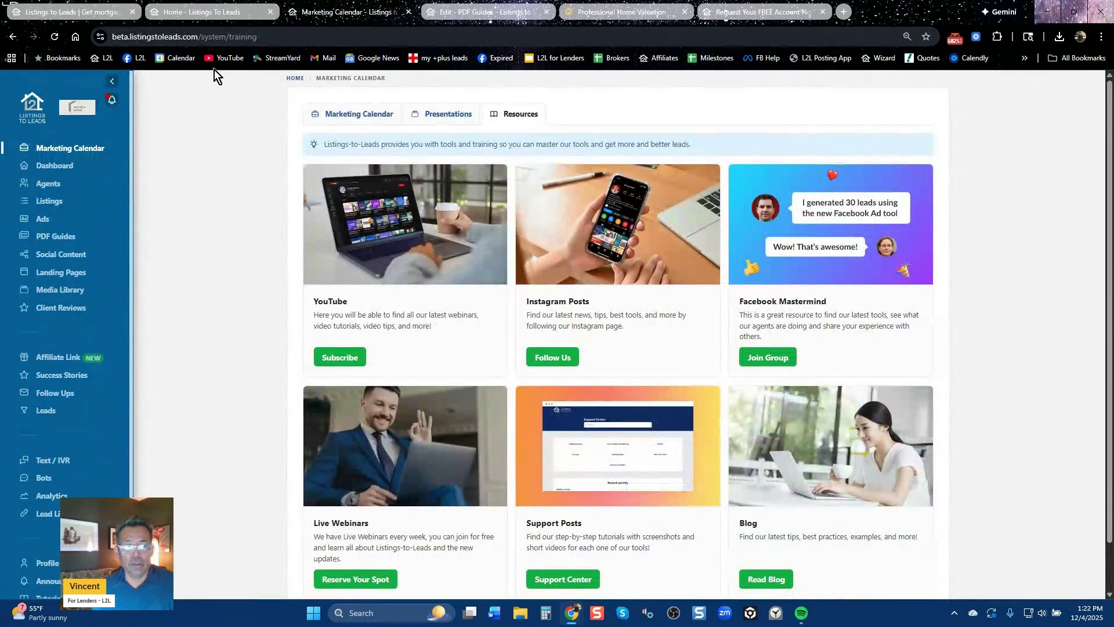
Open the company's YouTube channel videos and copy the channel's web address
{"action": "left_click", "coordinate": [228, 61]}
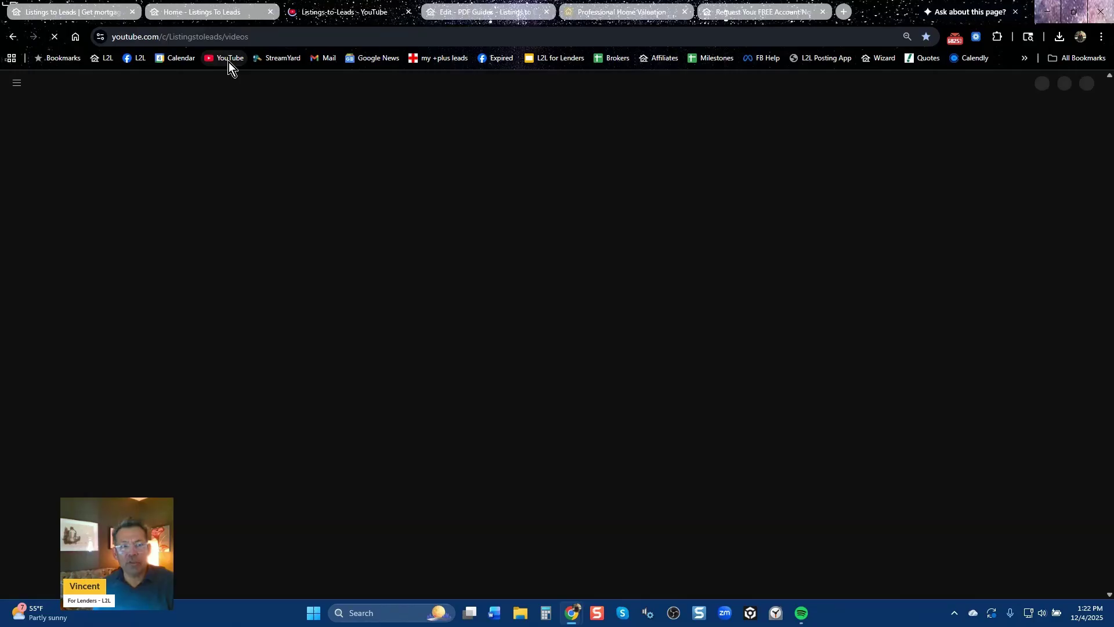
{"action": "left_click", "coordinate": [228, 40]}
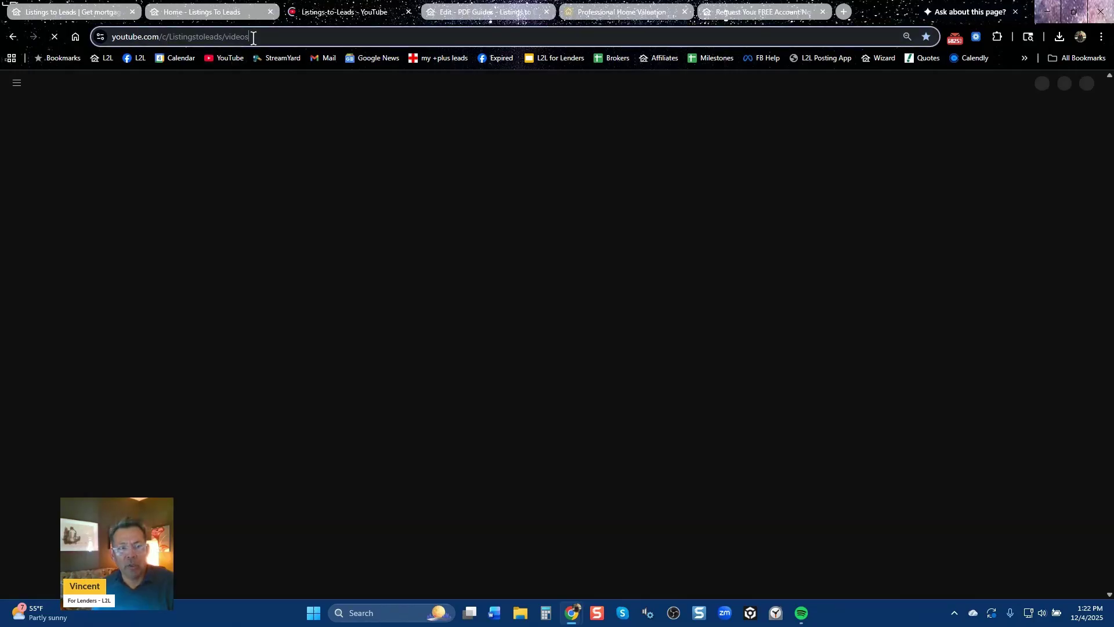
{"action": "right_click", "coordinate": [229, 39]}
{"action": "left_click", "coordinate": [273, 150]}
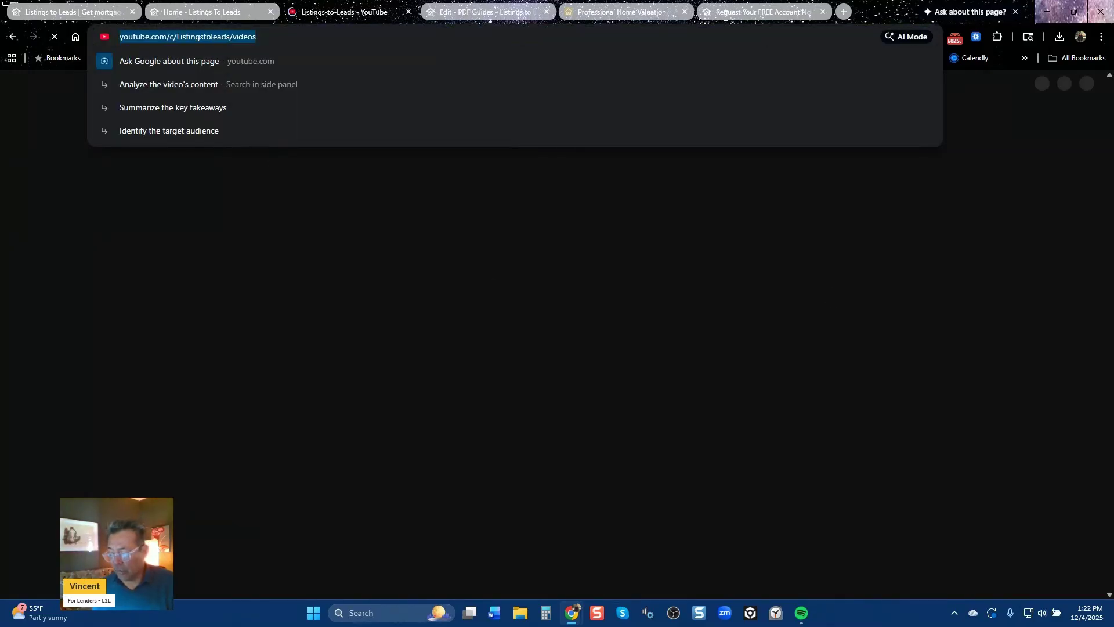
{"action": "key", "text": "Escape"}
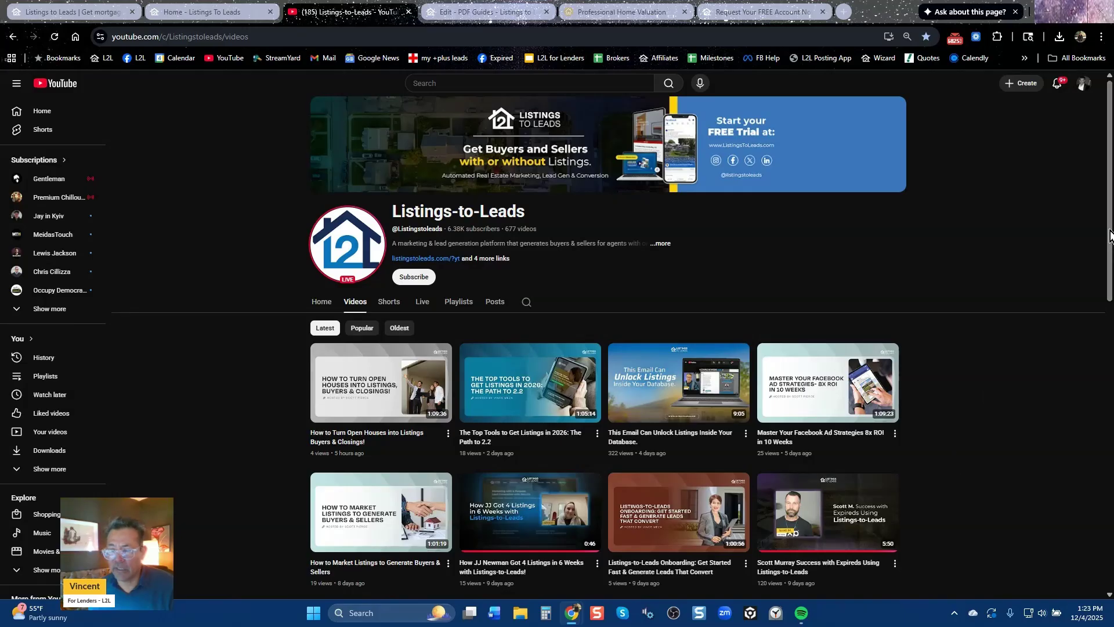
Scroll through the Listings-to-Leads channel's Videos list
{"action": "scroll", "coordinate": [1109, 235], "scroll_direction": "down", "scroll_amount": 2}
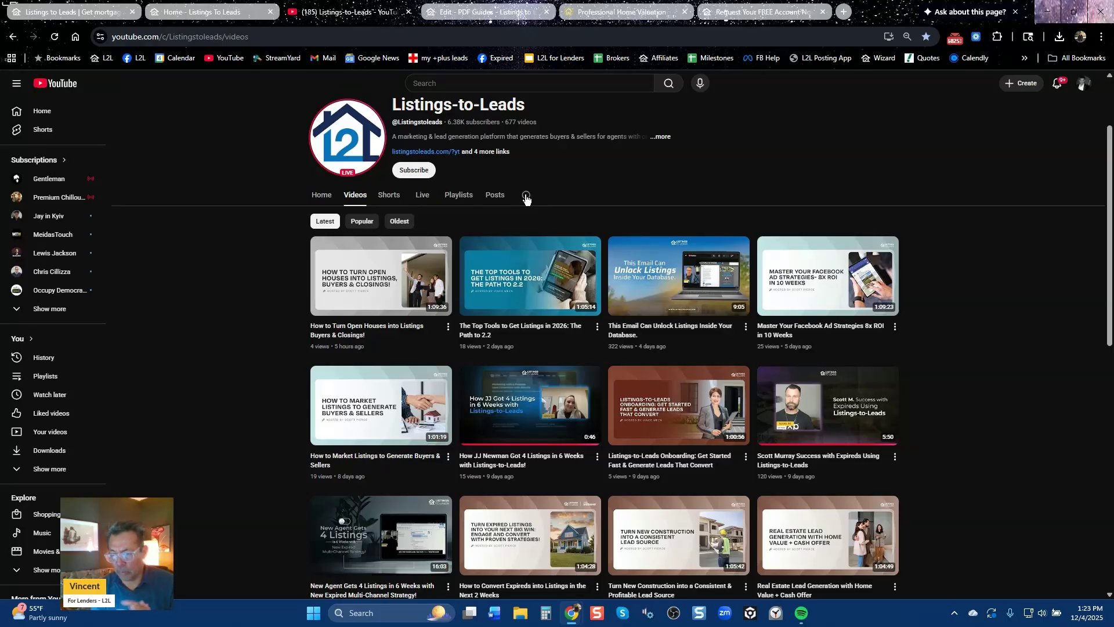
{"action": "mouse_move", "coordinate": [834, 428]}
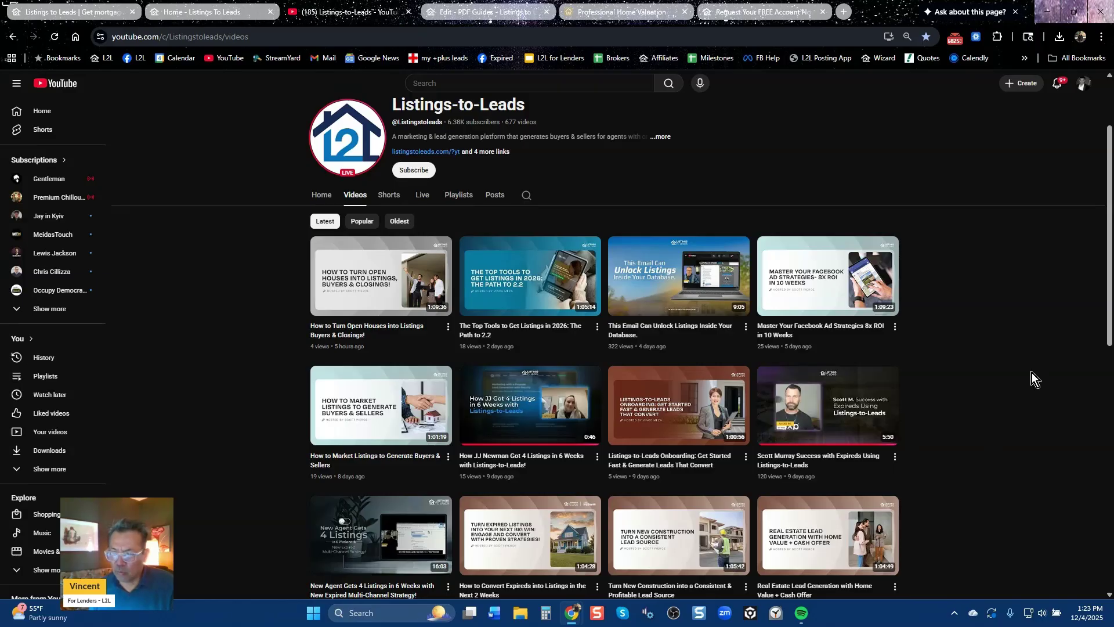
{"action": "left_click_drag", "start_coordinate": [1107, 228], "coordinate": [1107, 307]}
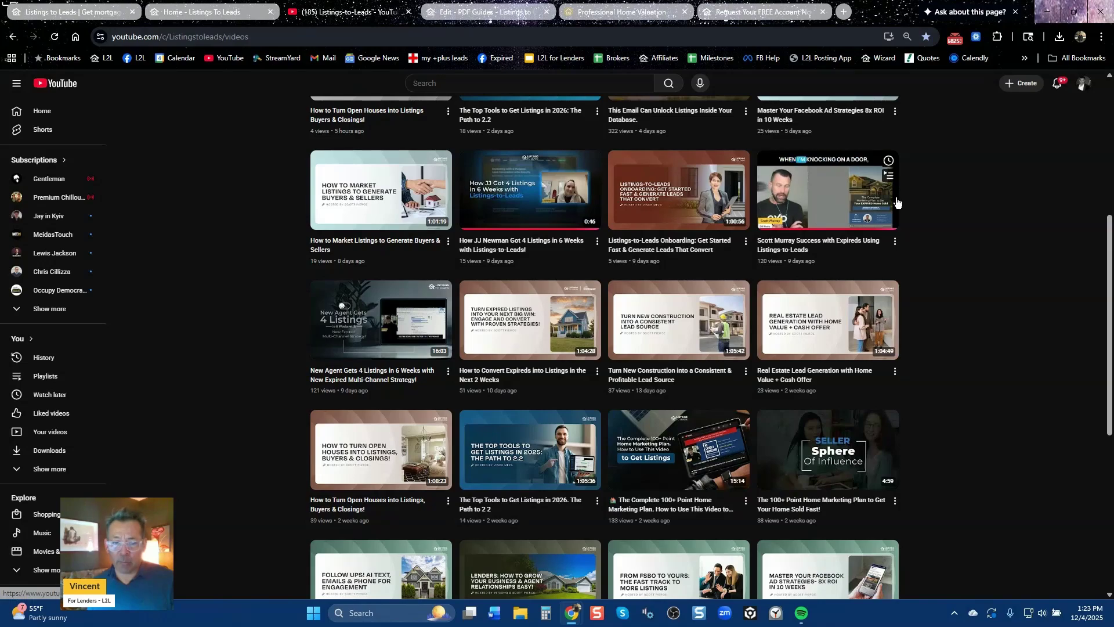
{"action": "scroll", "coordinate": [1005, 315], "scroll_direction": "down", "scroll_amount": 6}
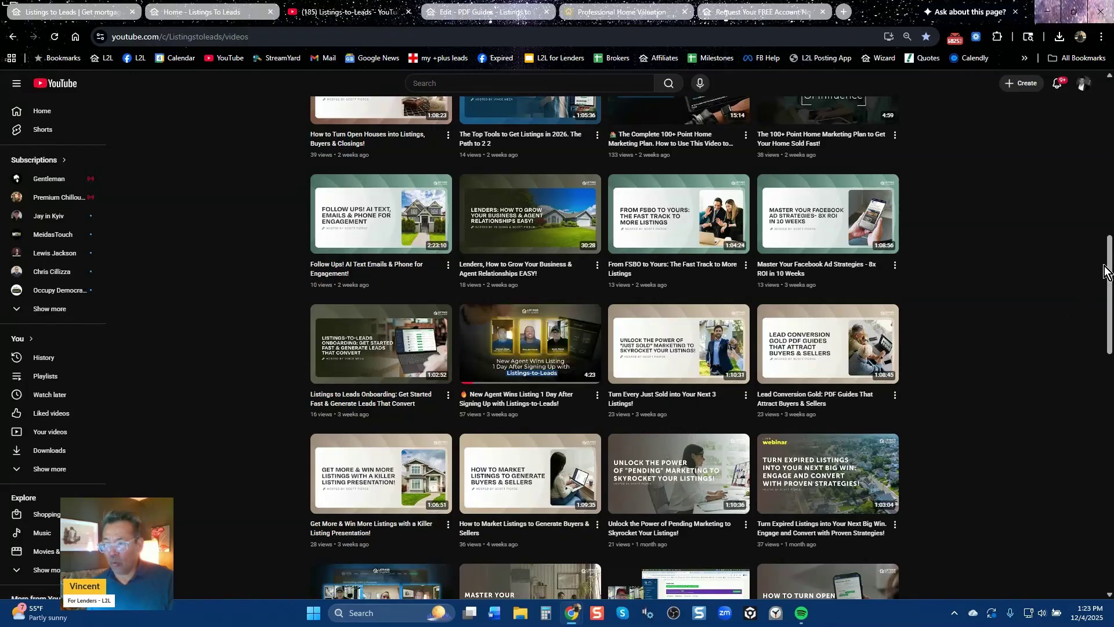
{"action": "left_click_drag", "start_coordinate": [1109, 267], "coordinate": [1108, 297]}
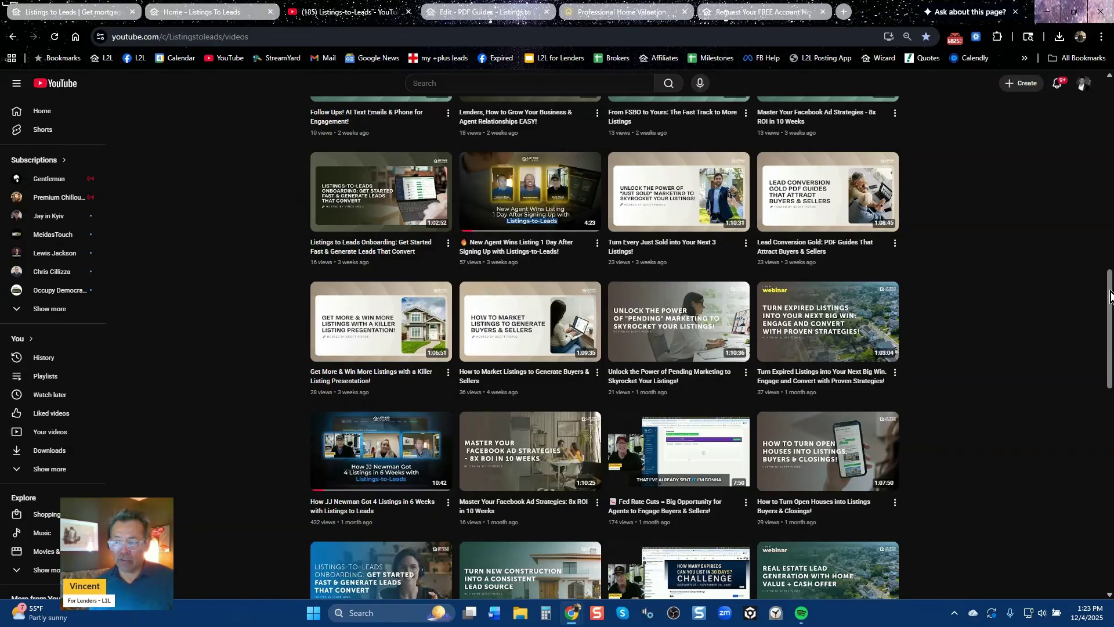
{"action": "scroll", "coordinate": [445, 249], "scroll_direction": "down", "scroll_amount": 4}
{"action": "mouse_move", "coordinate": [445, 248]}
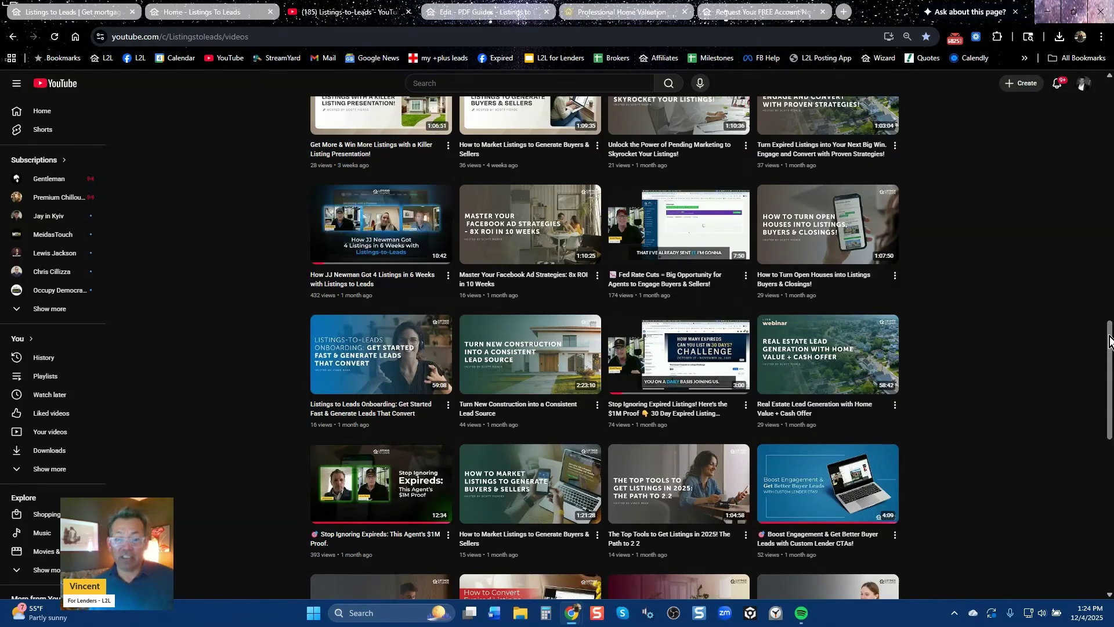
{"action": "scroll", "coordinate": [1062, 352], "scroll_direction": "down", "scroll_amount": 2}
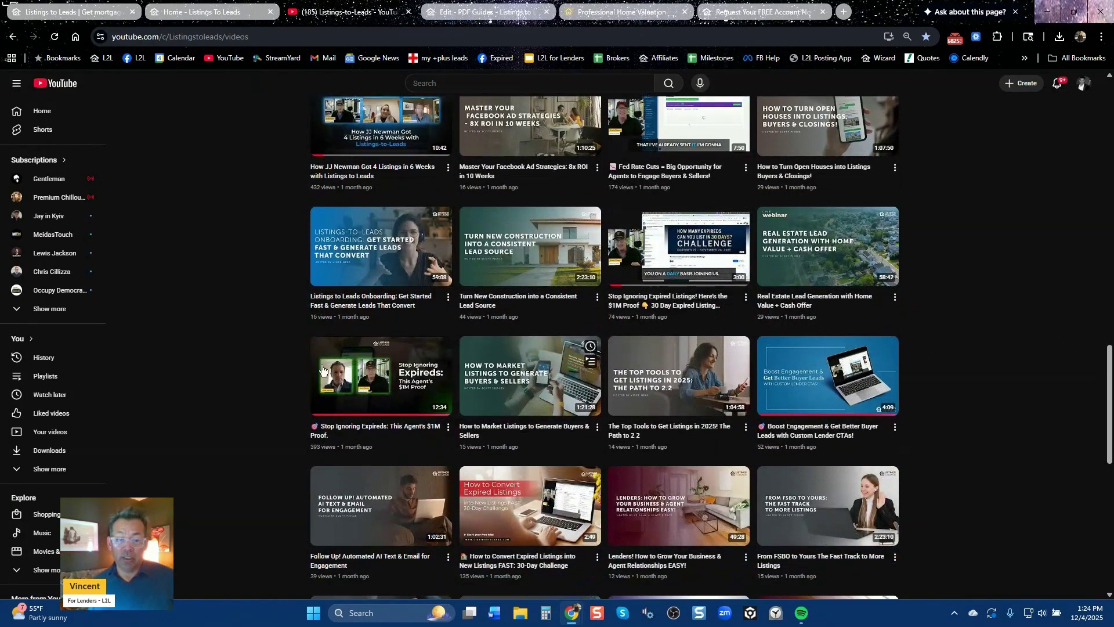
{"action": "mouse_move", "coordinate": [340, 400]}
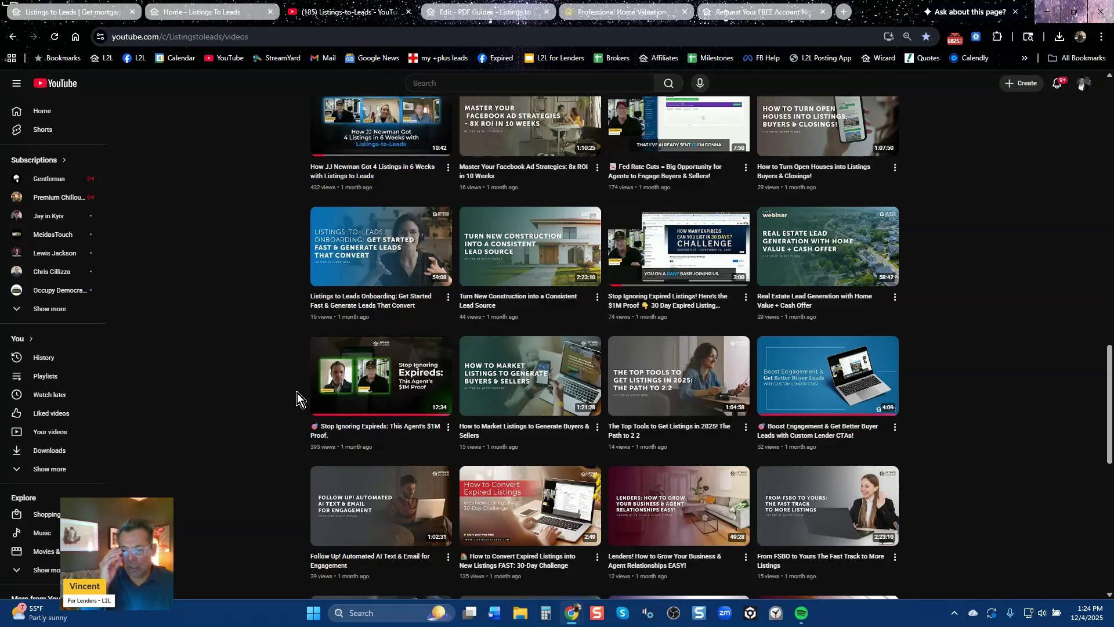
{"action": "scroll", "coordinate": [538, 243], "scroll_direction": "up", "scroll_amount": 15}
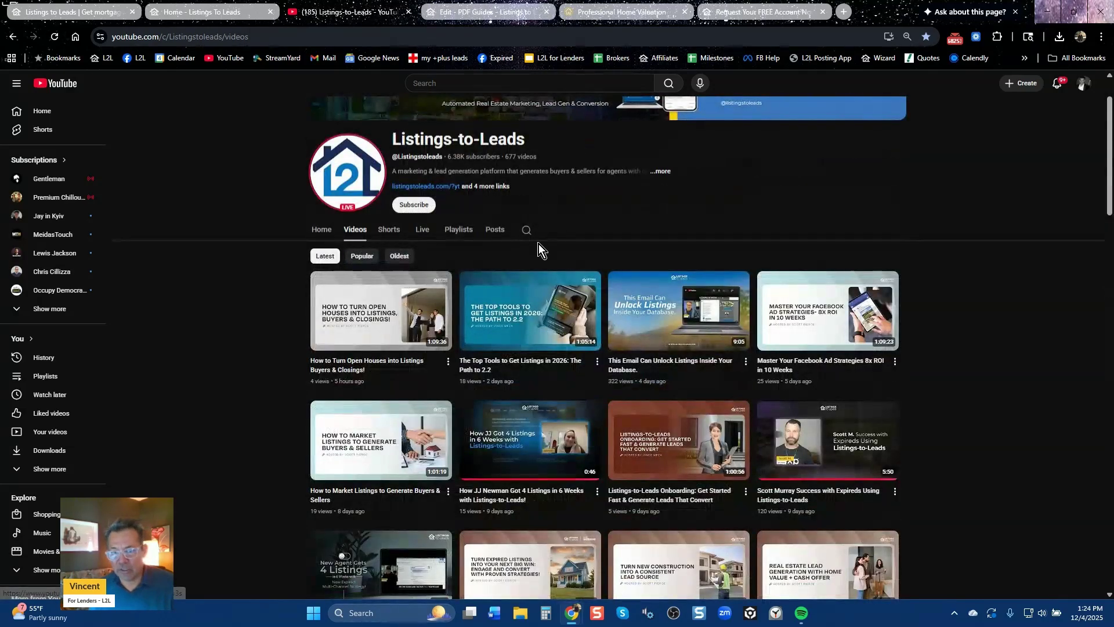
Open the channel's video search, then return to the dashboard's Agents list
{"action": "left_click", "coordinate": [526, 230]}
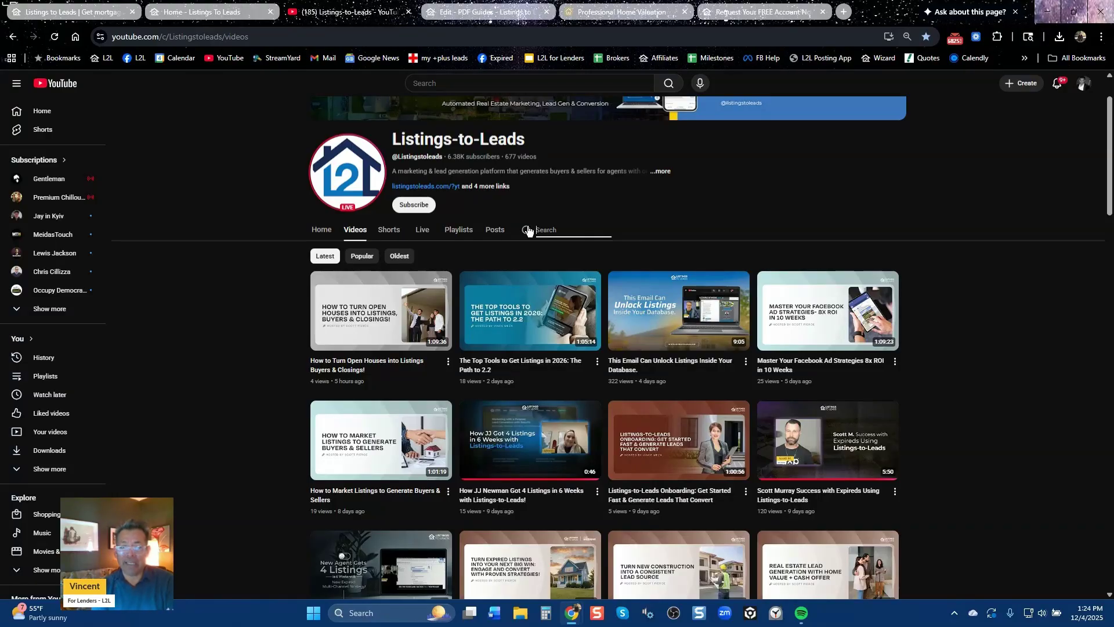
{"action": "left_click", "coordinate": [212, 11]}
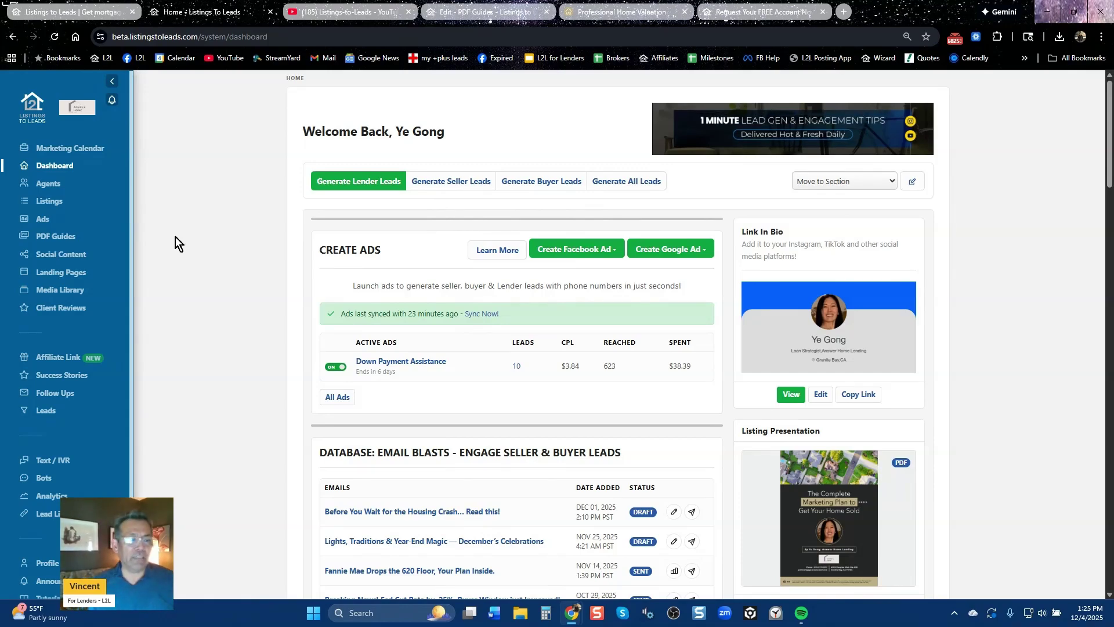
{"action": "left_click", "coordinate": [50, 186]}
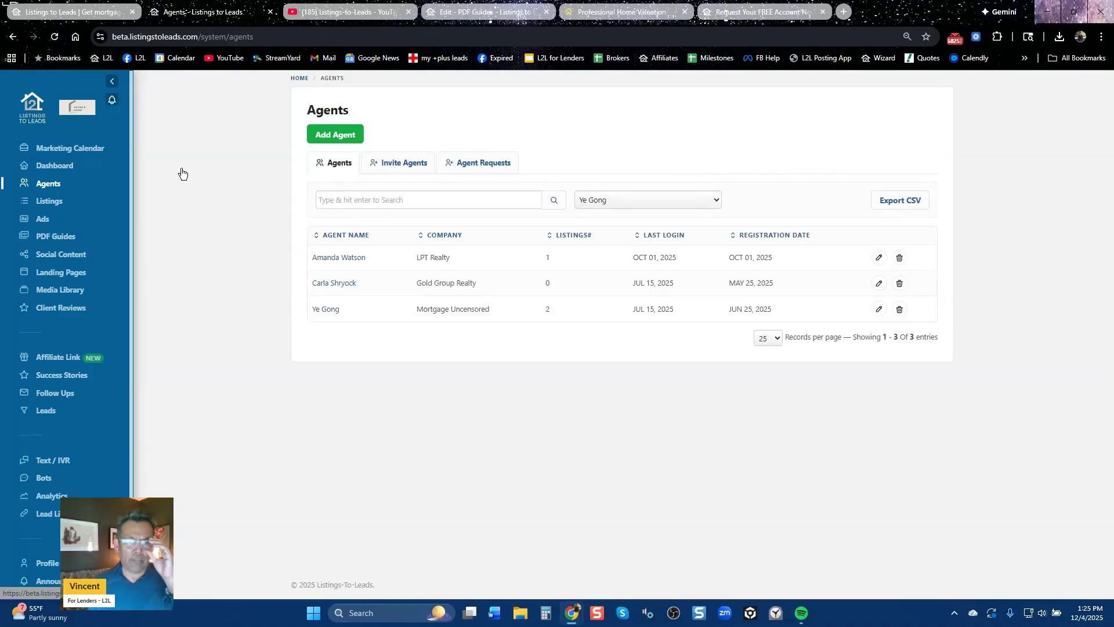
Look over the Gold Group Realty agent's edit page, then return to the Agents list
{"action": "left_click", "coordinate": [335, 283]}
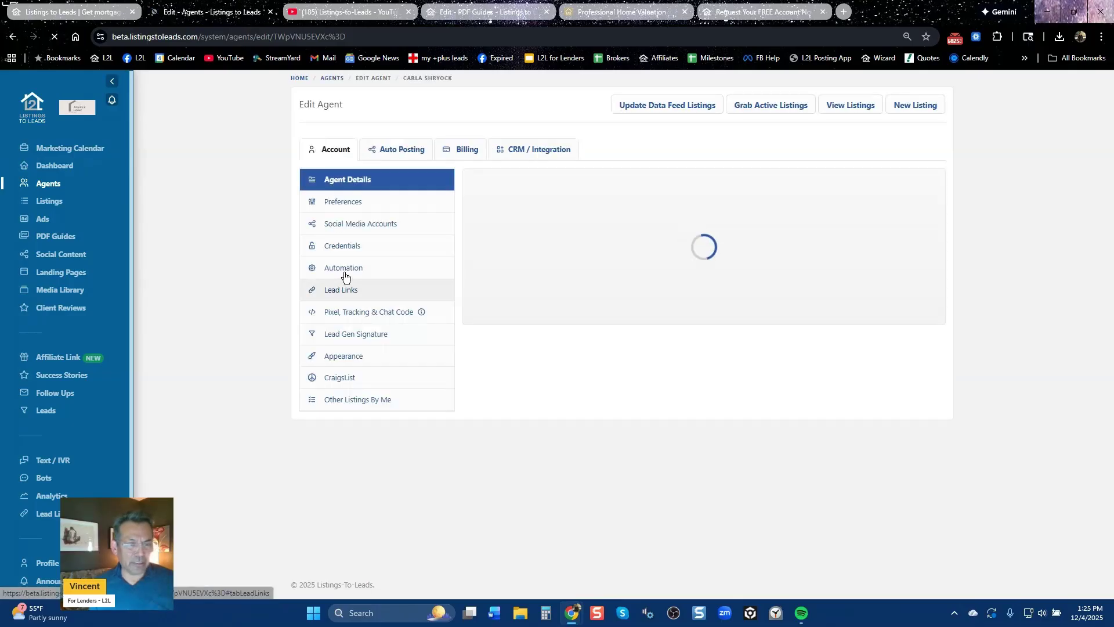
{"action": "scroll", "coordinate": [678, 462], "scroll_direction": "down", "scroll_amount": 6}
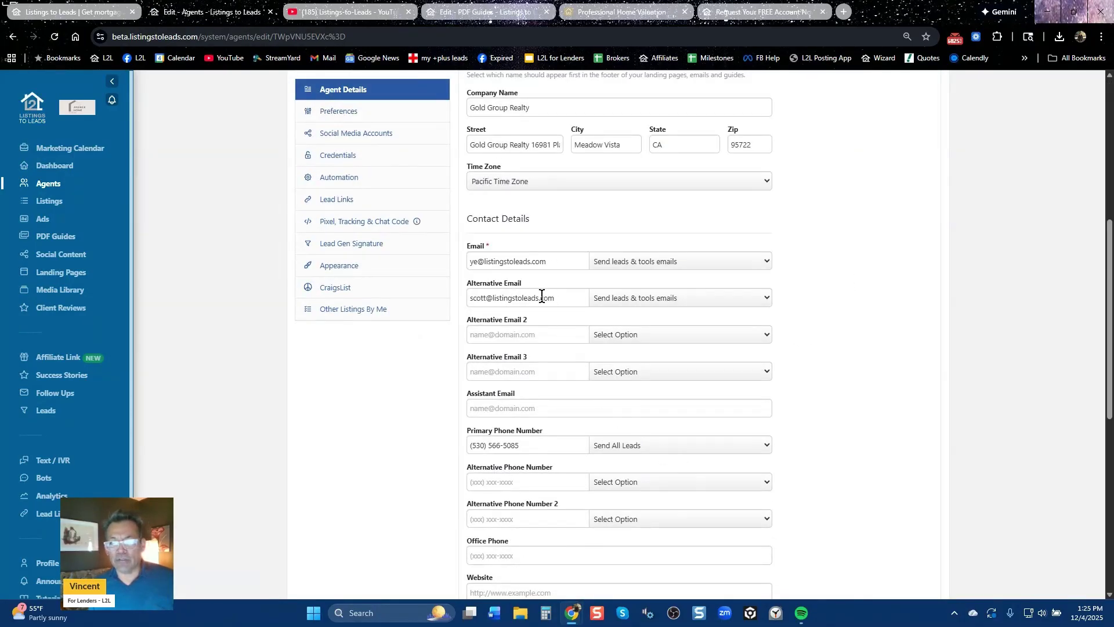
{"action": "scroll", "coordinate": [545, 290], "scroll_direction": "up", "scroll_amount": 6}
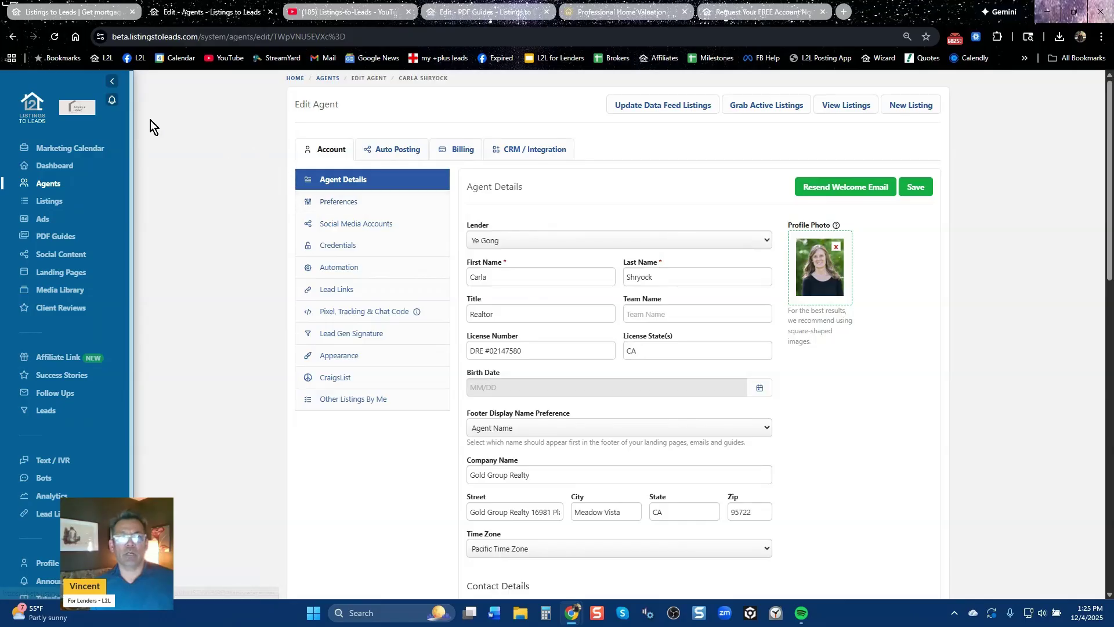
{"action": "left_click", "coordinate": [14, 36]}
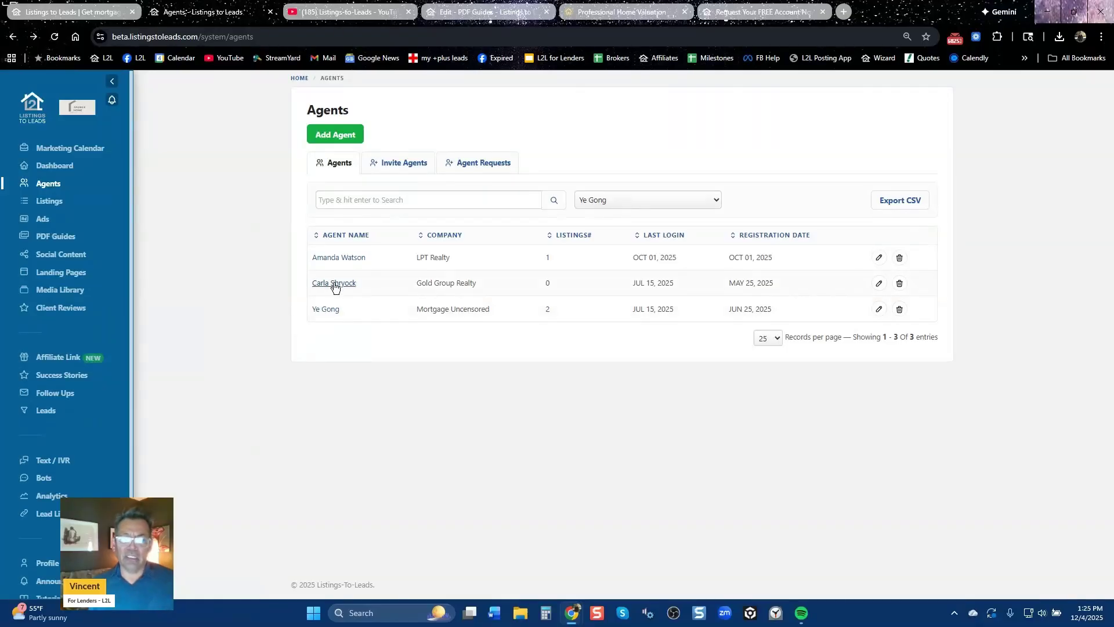
Open the Mortgage Uncensored agent's edit page to view its contact details
{"action": "left_click", "coordinate": [332, 312]}
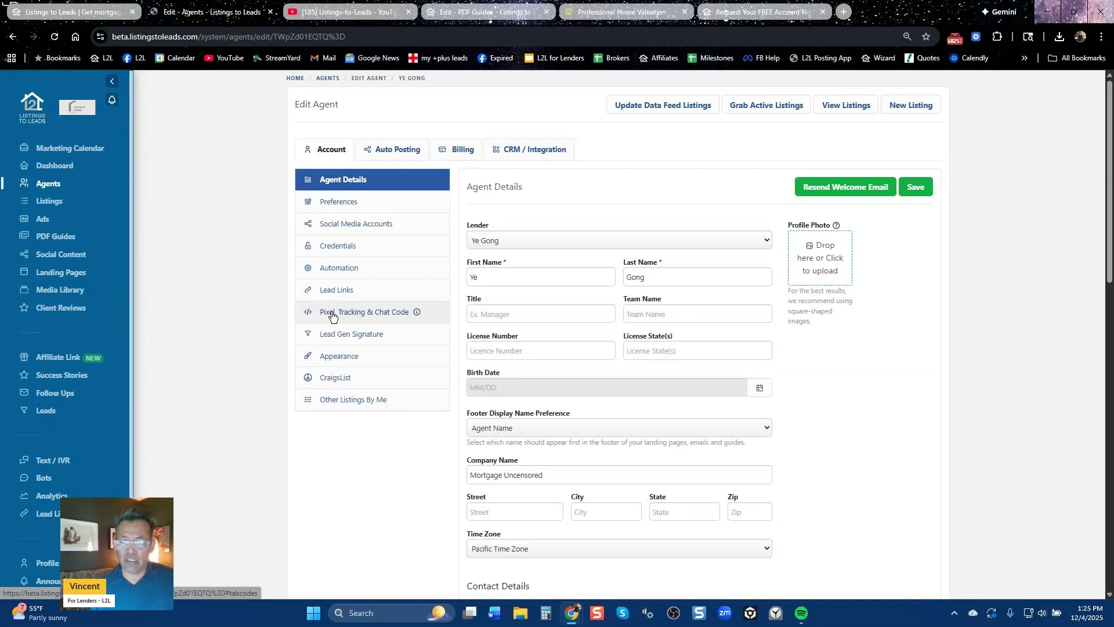
{"action": "scroll", "coordinate": [711, 463], "scroll_direction": "down", "scroll_amount": 5}
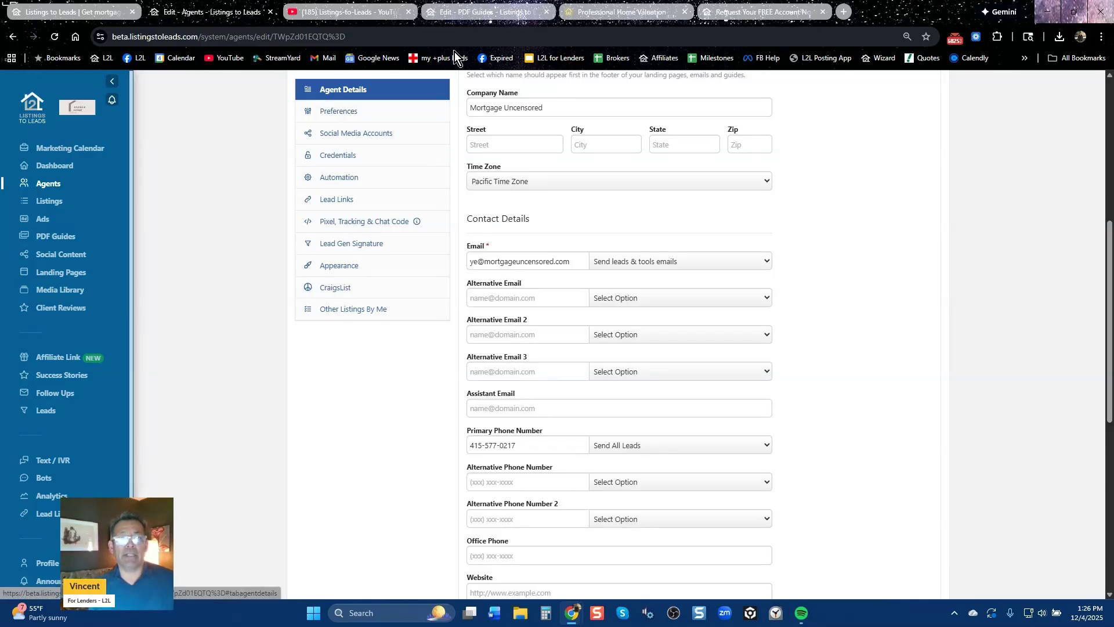
{"action": "left_click", "coordinate": [70, 14]}
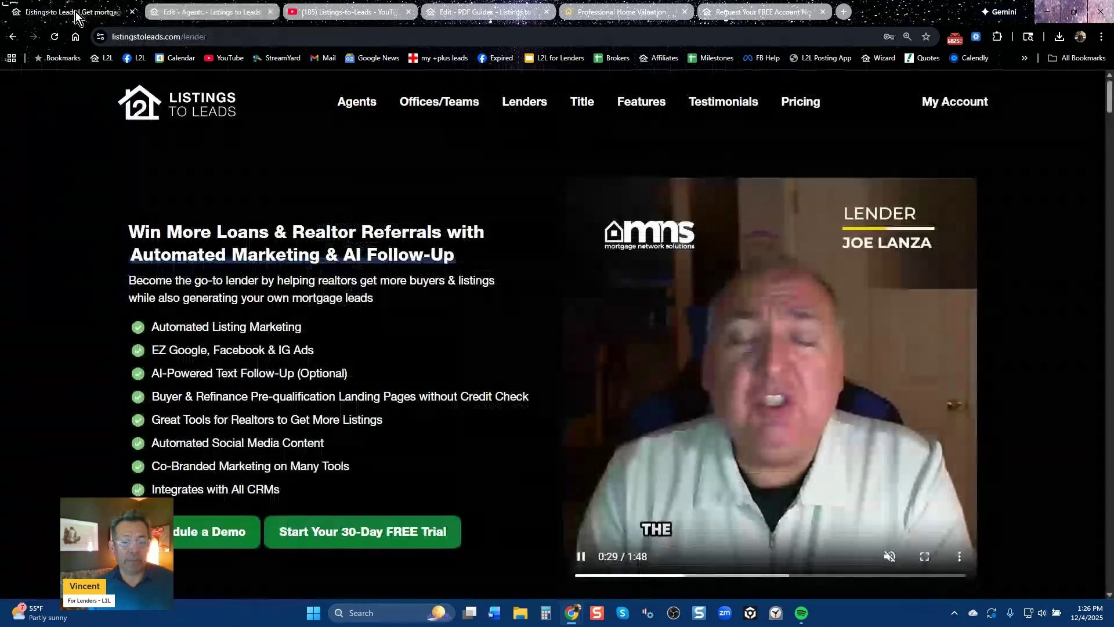
Jump to the lender page's 15-minute demo Calendly booking section, then scroll back to the top
{"action": "left_click", "coordinate": [248, 532]}
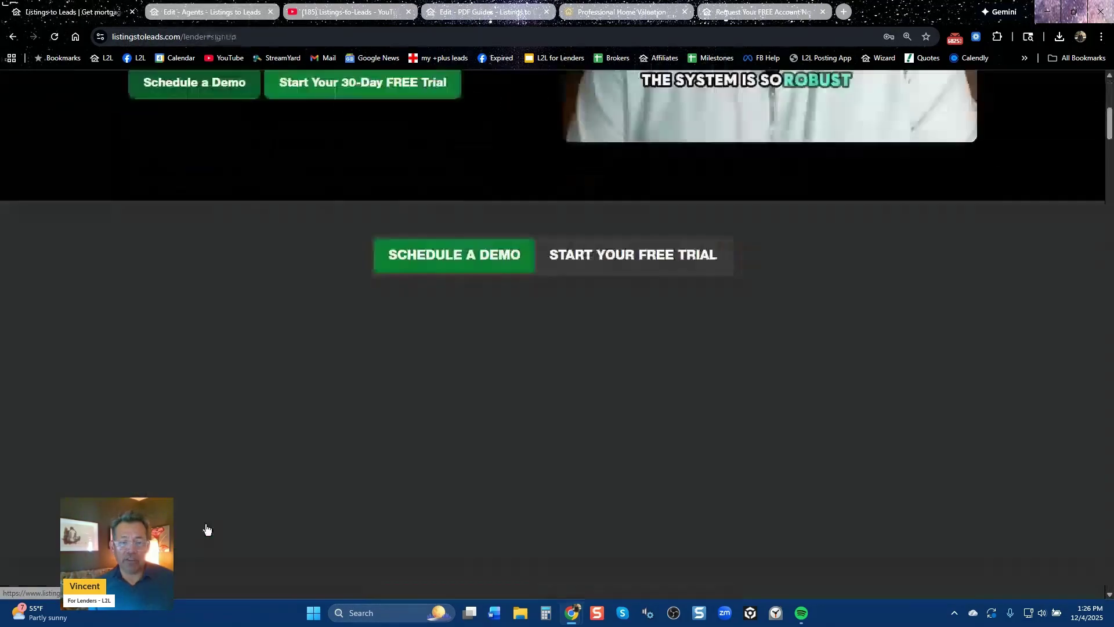
{"action": "scroll", "coordinate": [309, 456], "scroll_direction": "down", "scroll_amount": 2}
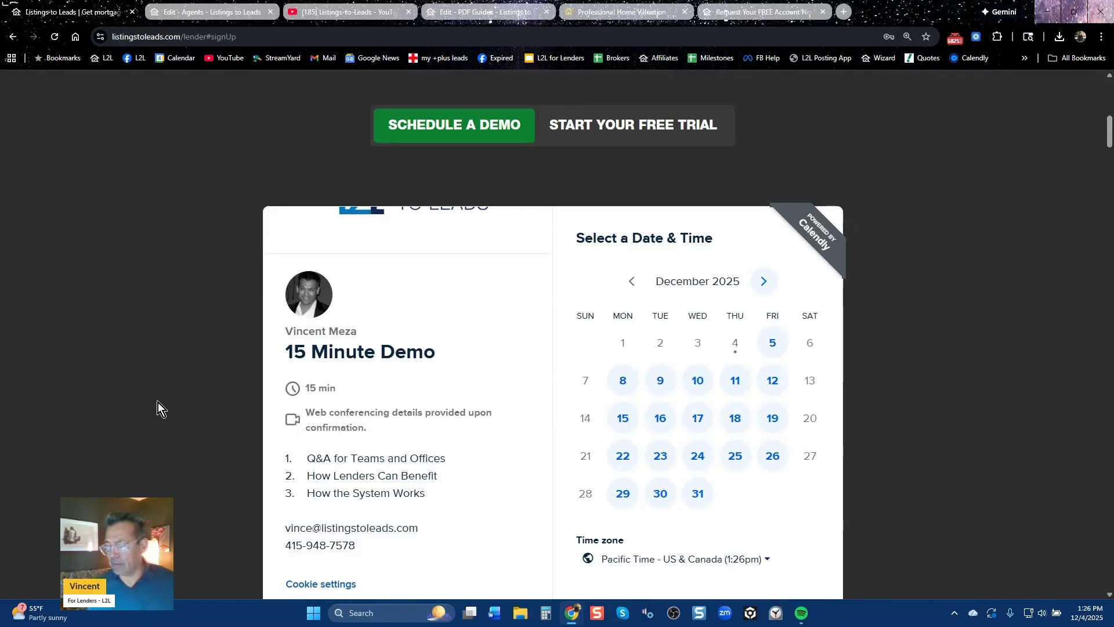
{"action": "scroll", "coordinate": [224, 167], "scroll_direction": "up", "scroll_amount": 10}
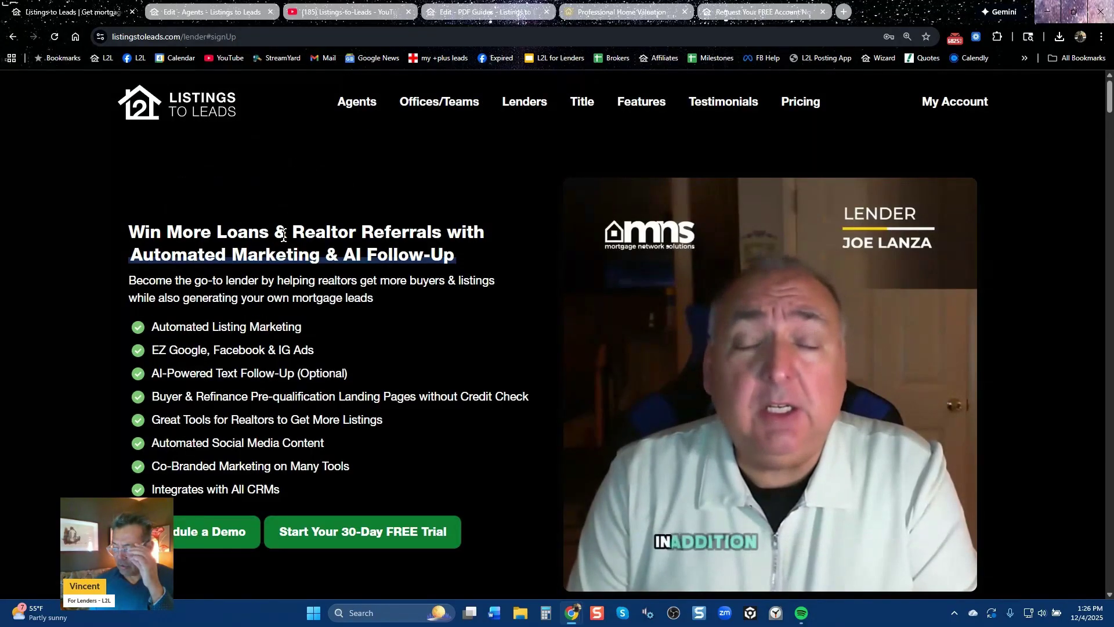
{"action": "left_click", "coordinate": [342, 16]}
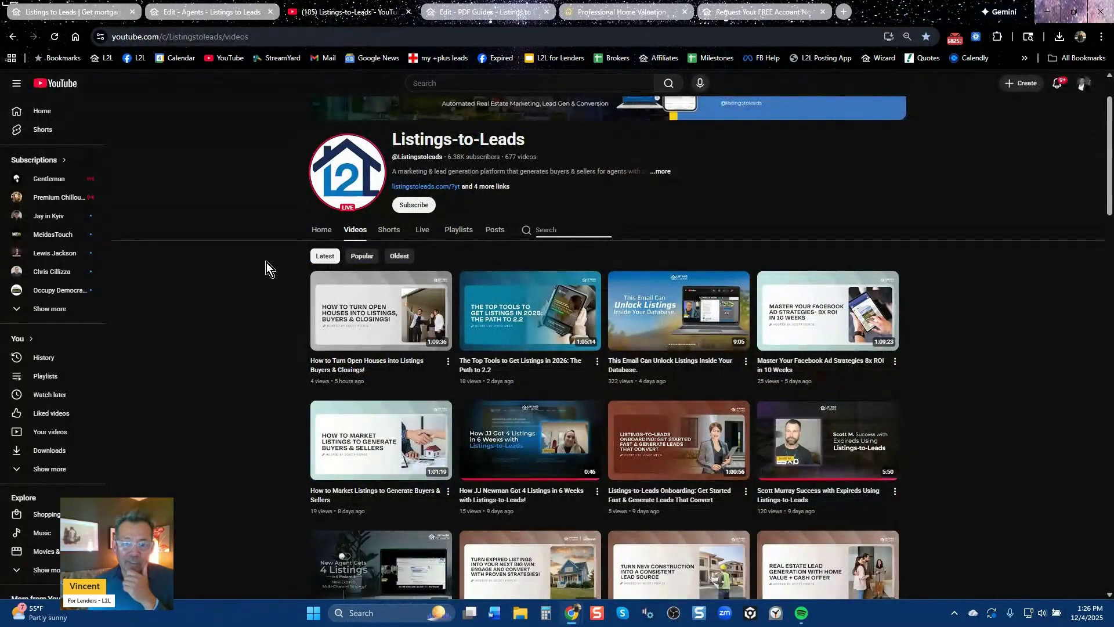
Return to the dashboard's Marketing Calendar and show its training resources
{"action": "left_click", "coordinate": [89, 13]}
{"action": "left_click", "coordinate": [210, 16]}
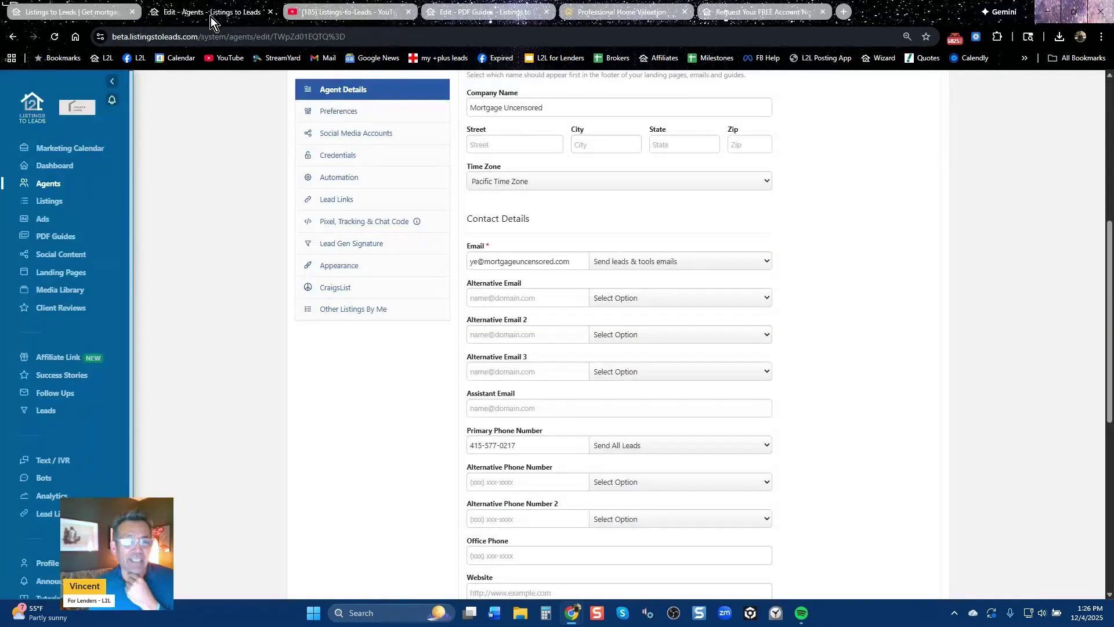
{"action": "scroll", "coordinate": [619, 186], "scroll_direction": "up", "scroll_amount": 6}
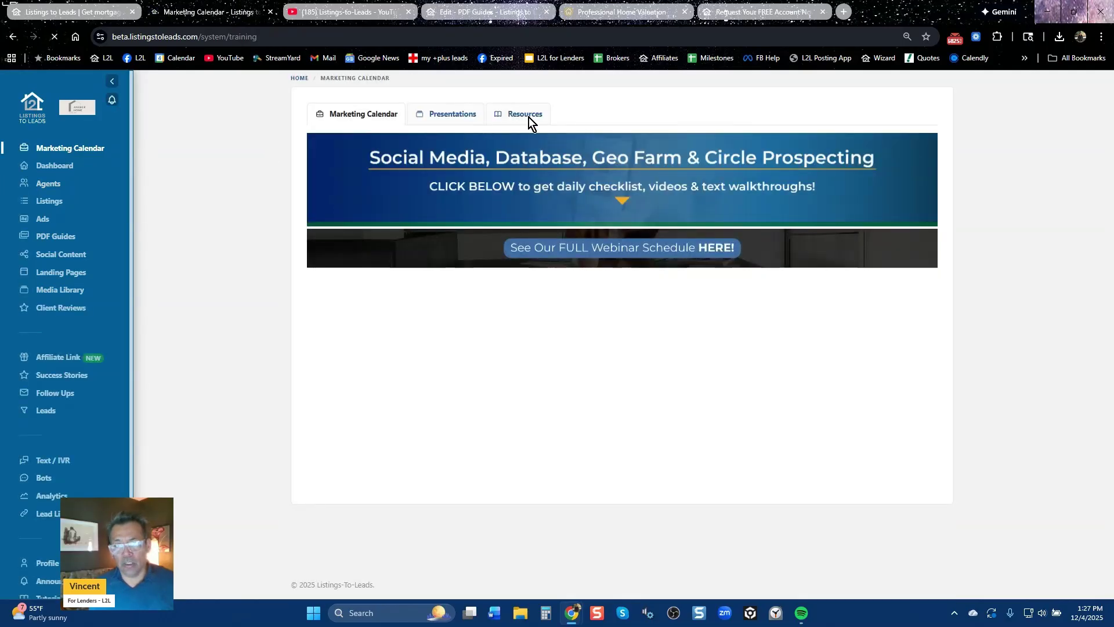
{"action": "left_click", "coordinate": [528, 117]}
Open the Live Training Calendar via Reserve Your Spot and browse the December webinar sessions
{"action": "left_click", "coordinate": [366, 578]}
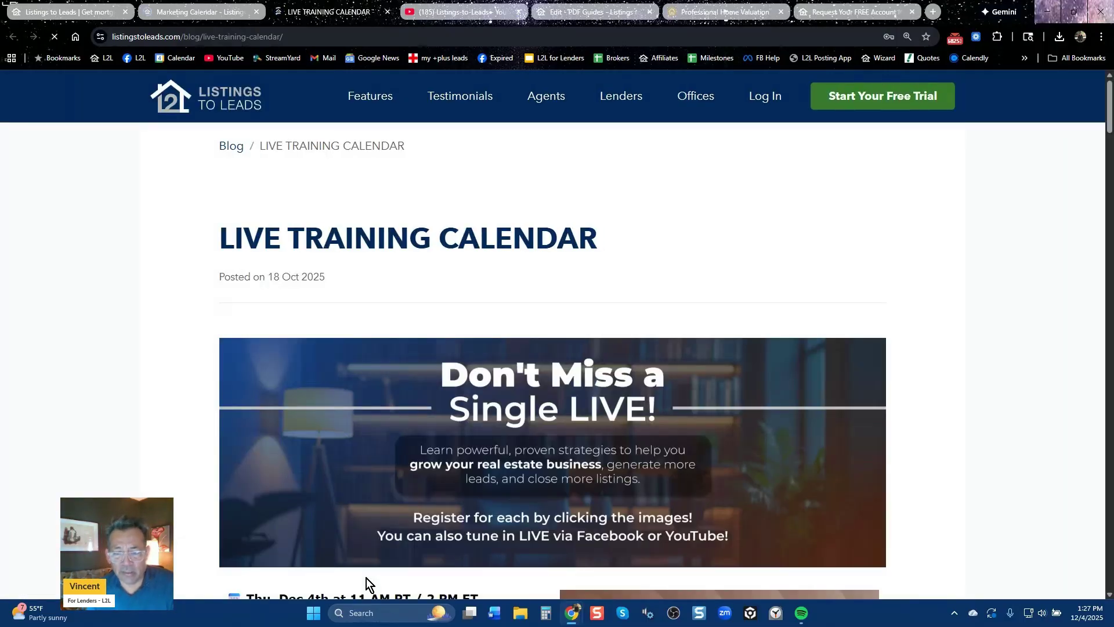
{"action": "scroll", "coordinate": [178, 475], "scroll_direction": "down", "scroll_amount": 6}
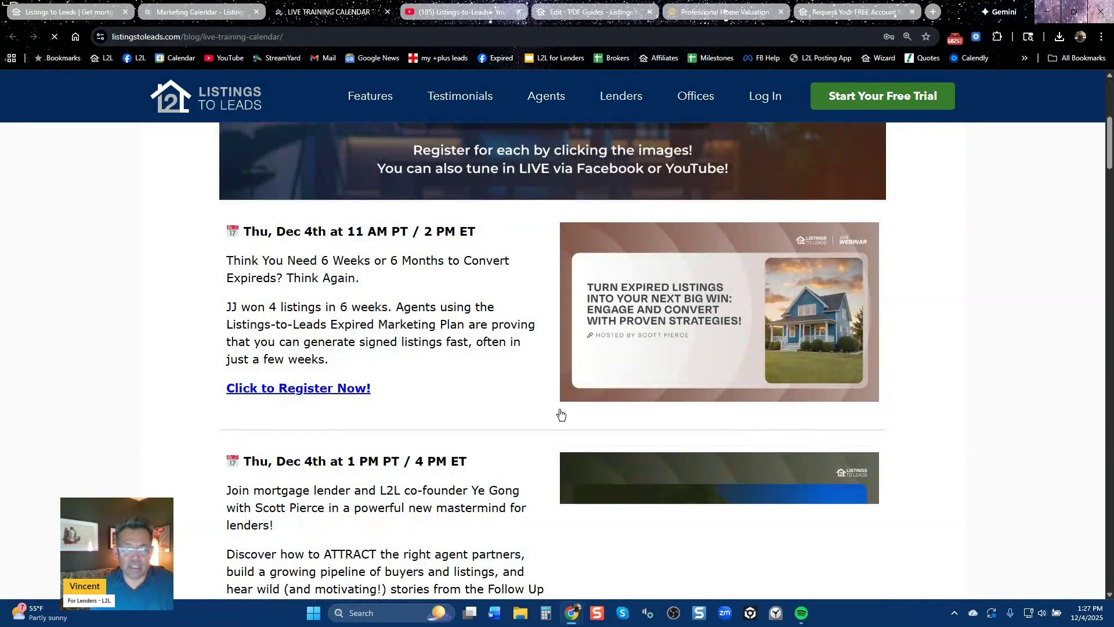
{"action": "scroll", "coordinate": [546, 441], "scroll_direction": "down", "scroll_amount": 6}
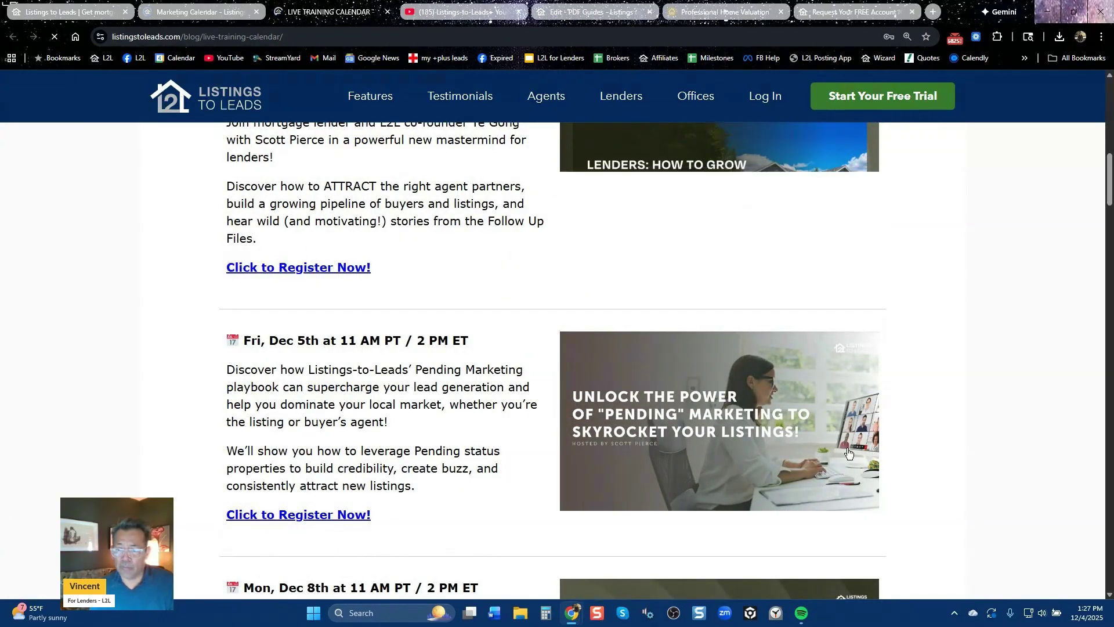
{"action": "scroll", "coordinate": [958, 454], "scroll_direction": "down", "scroll_amount": 6}
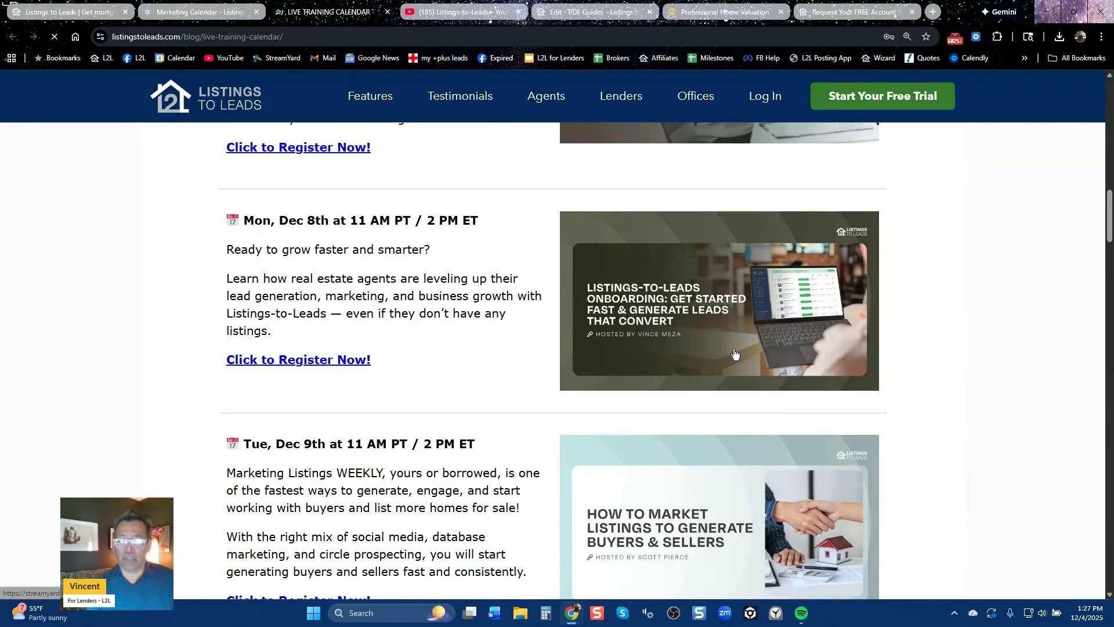
{"action": "scroll", "coordinate": [772, 354], "scroll_direction": "down", "scroll_amount": 5}
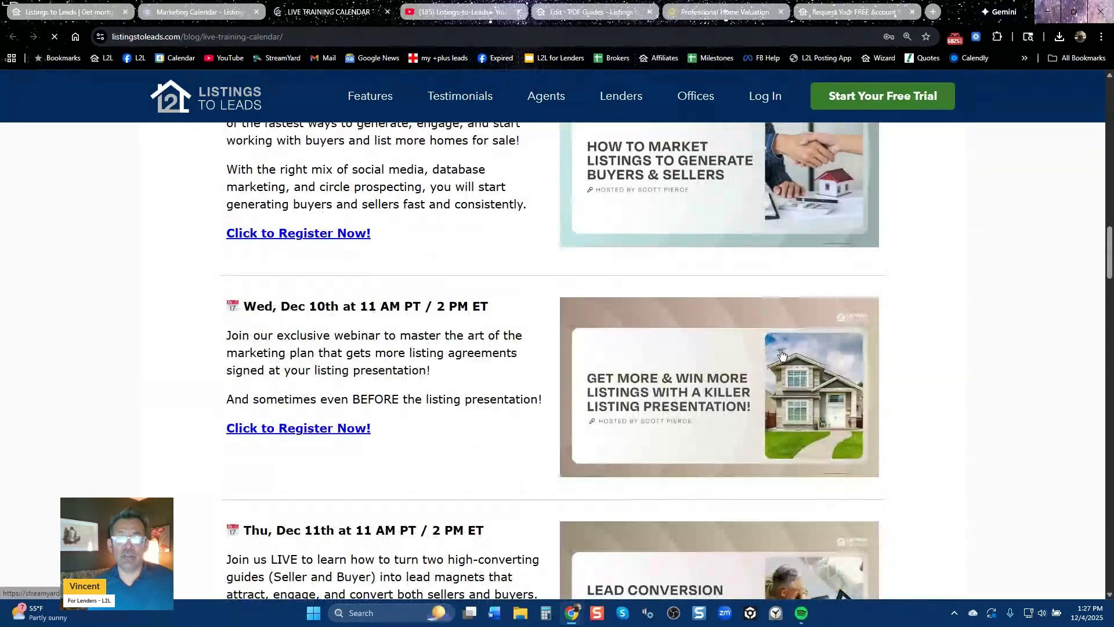
{"action": "scroll", "coordinate": [982, 364], "scroll_direction": "up", "scroll_amount": 5}
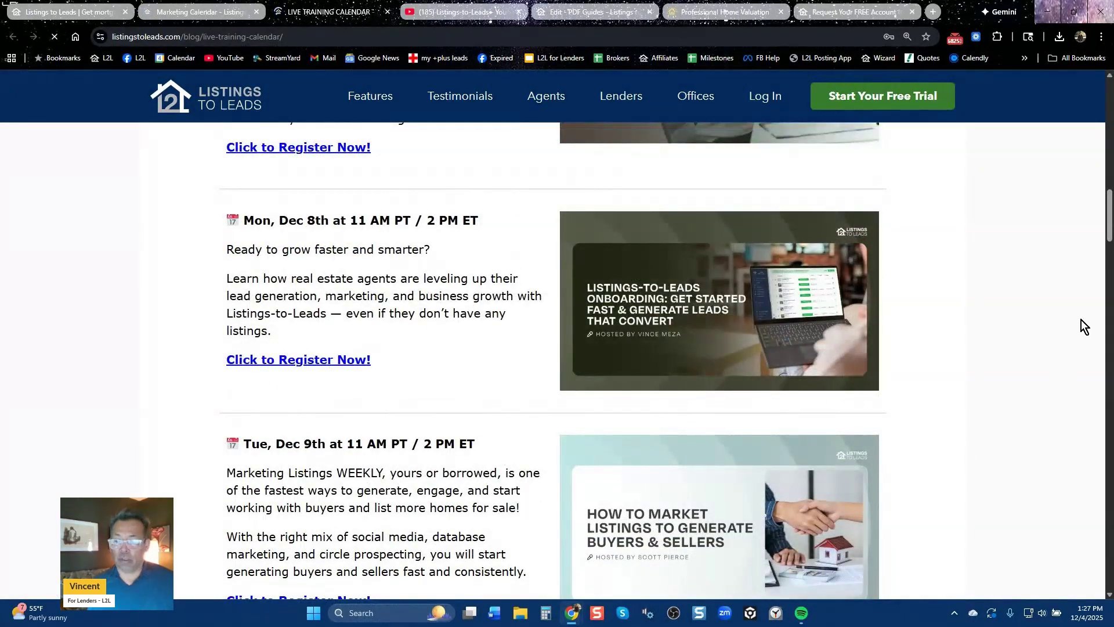
{"action": "left_click_drag", "start_coordinate": [1110, 228], "coordinate": [1109, 115]}
{"action": "left_click", "coordinate": [458, 16]}
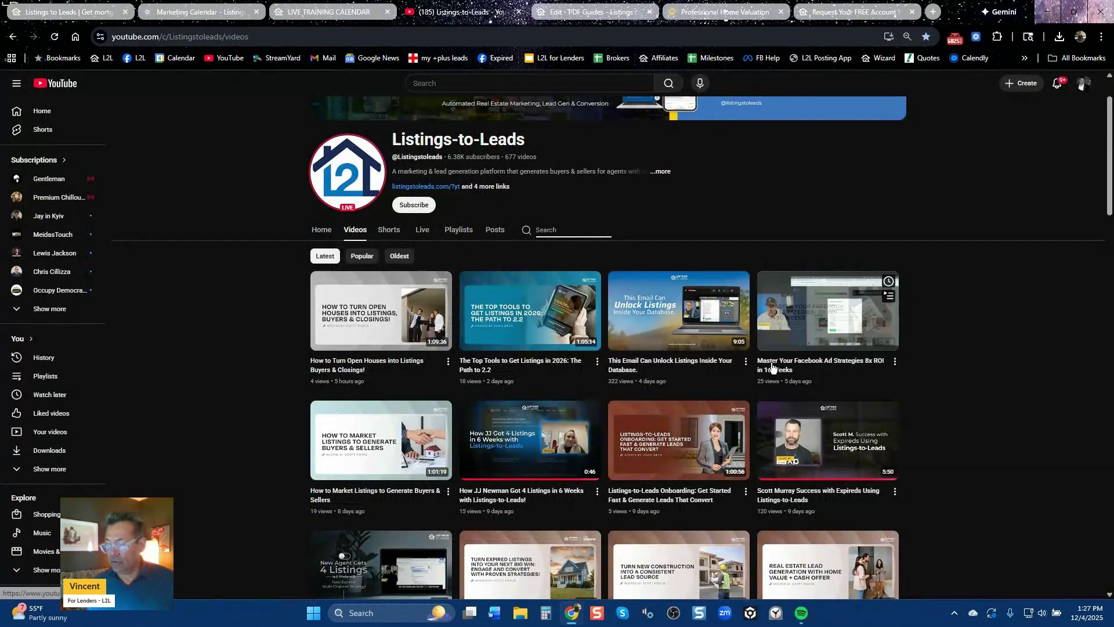
{"action": "left_click", "coordinate": [67, 13]}
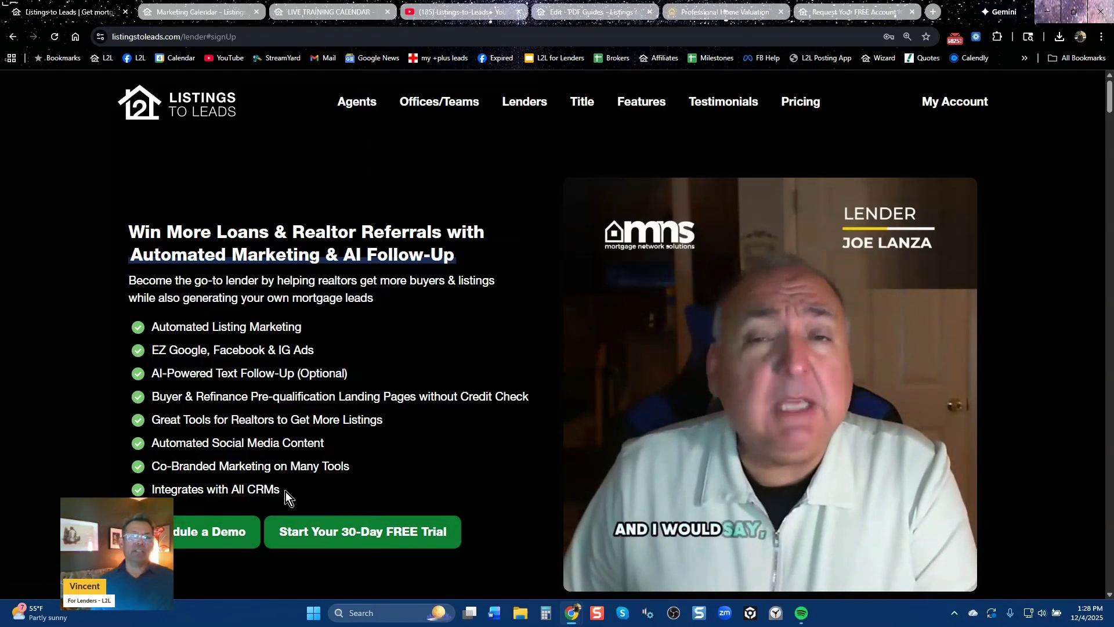
Open the dashboard's Listings page with its three properties, then return to the YouTube videos
{"action": "left_click", "coordinate": [196, 20]}
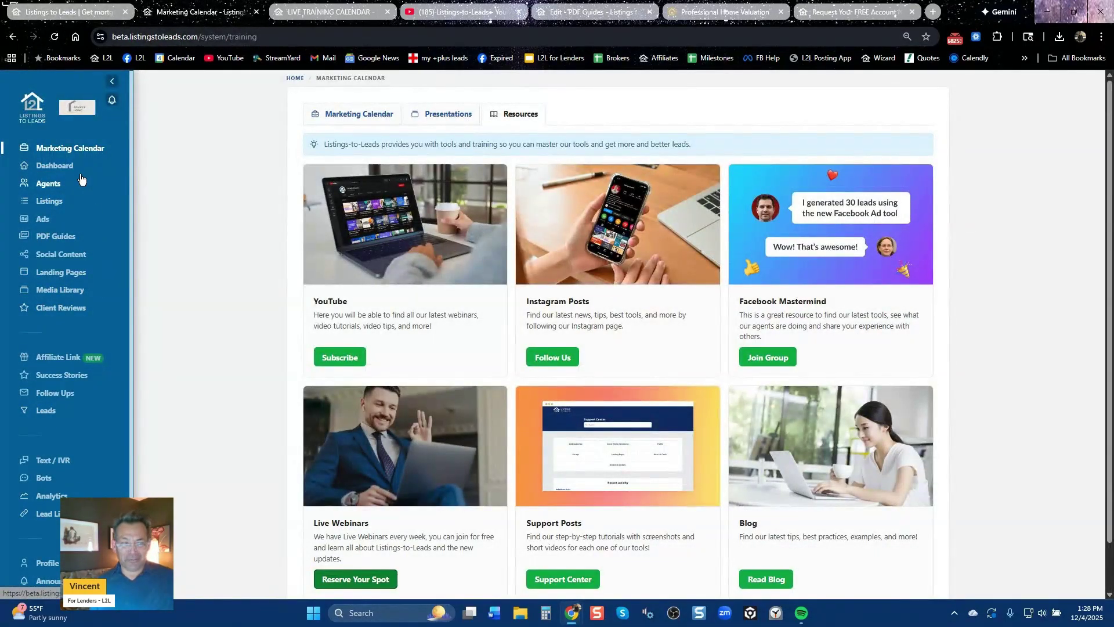
{"action": "left_click", "coordinate": [46, 204]}
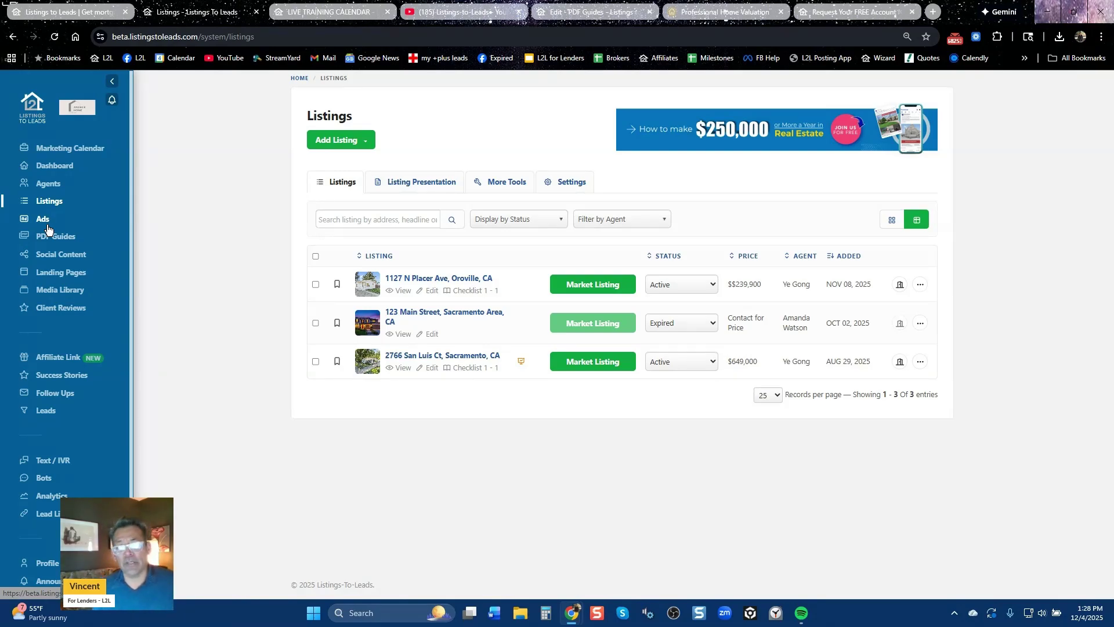
{"action": "left_click", "coordinate": [469, 14]}
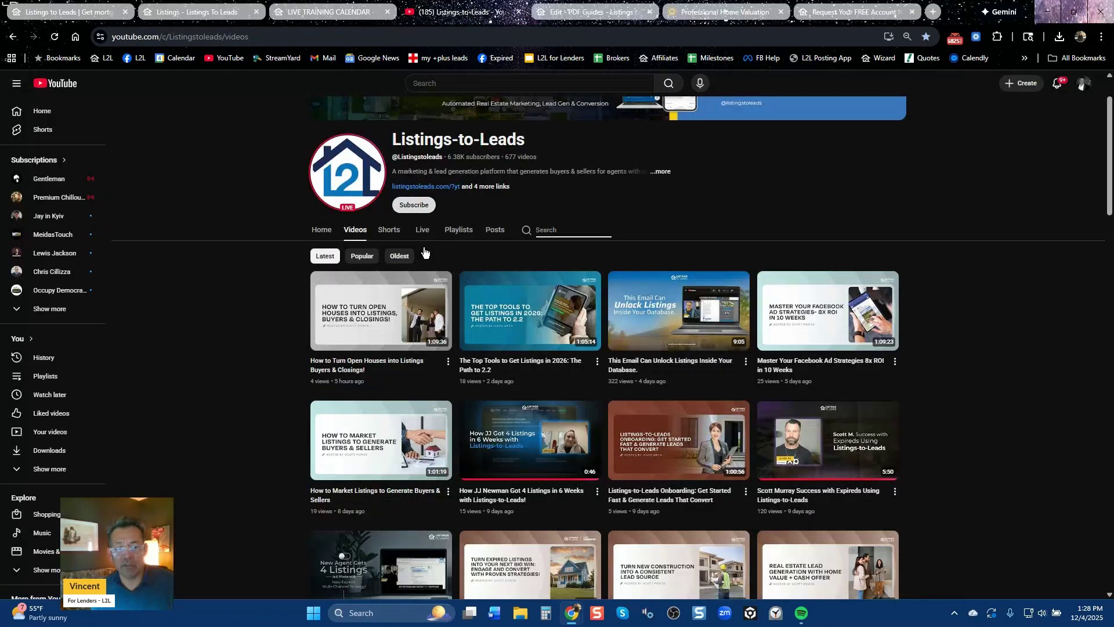
{"action": "mouse_move", "coordinate": [424, 350]}
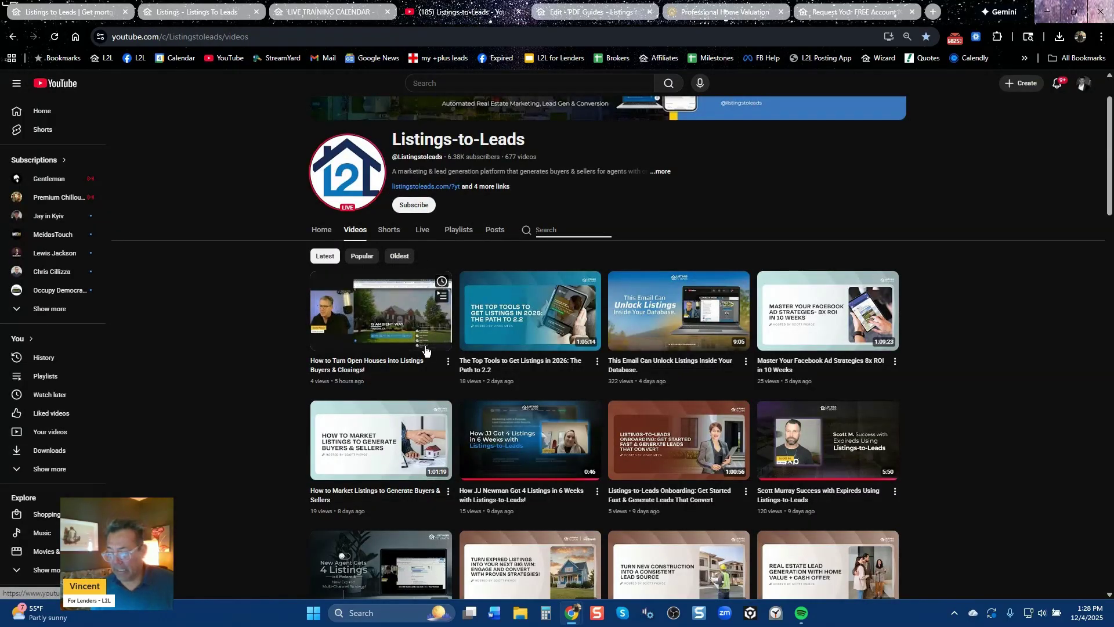